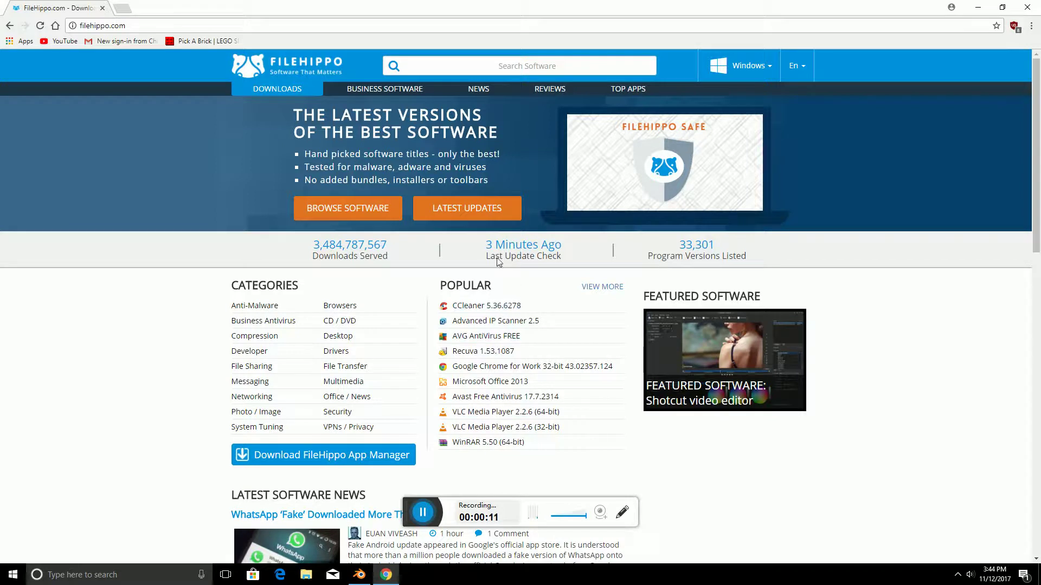
- Search FileHippo for "blender" and open the Blender download page
left_click(527, 66)
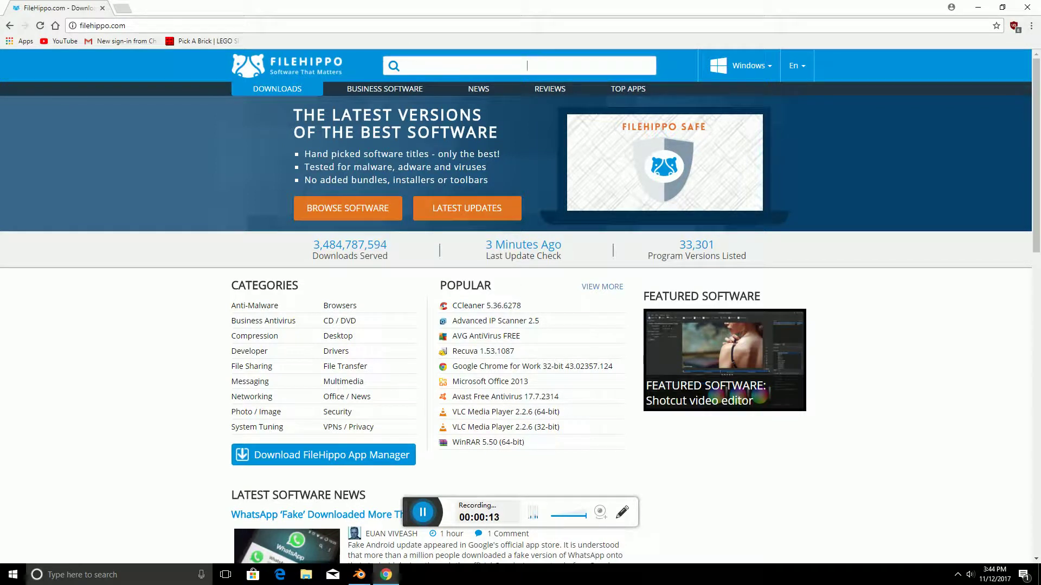
type("blender")
key("Return")
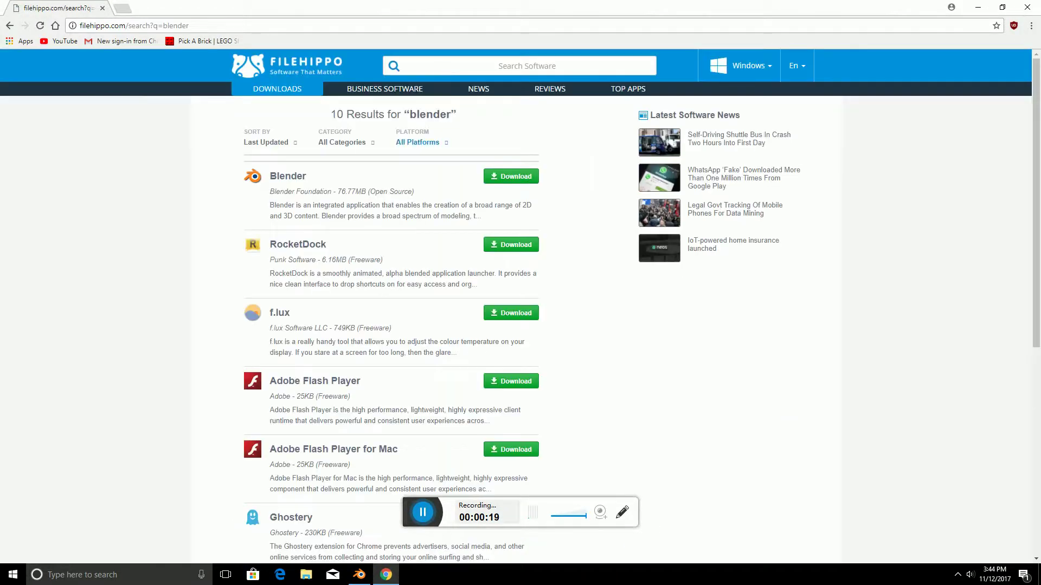
left_click(277, 177)
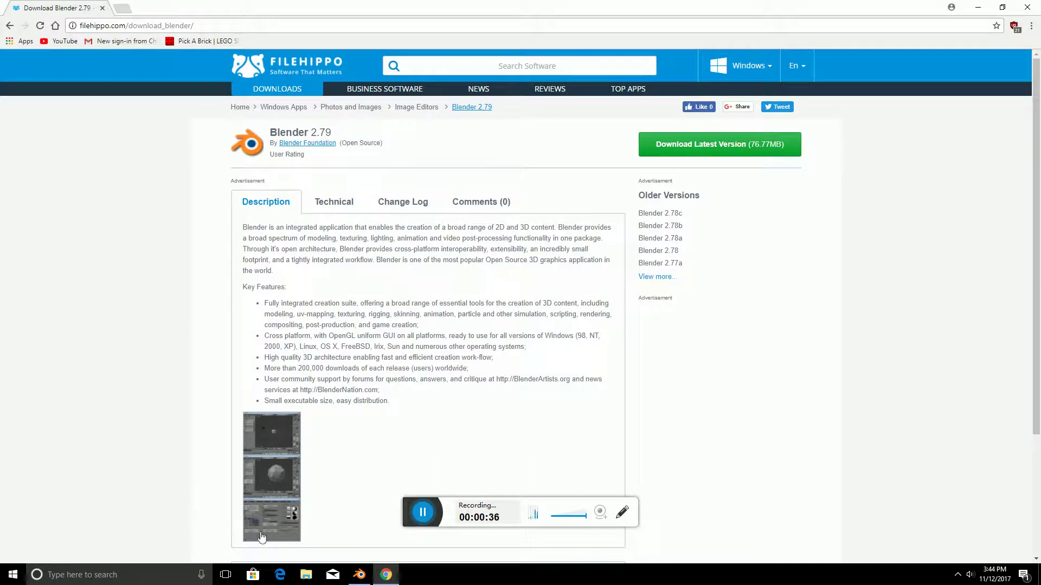
- Switch to Blender and delete the default cube from the scene
left_click(364, 580)
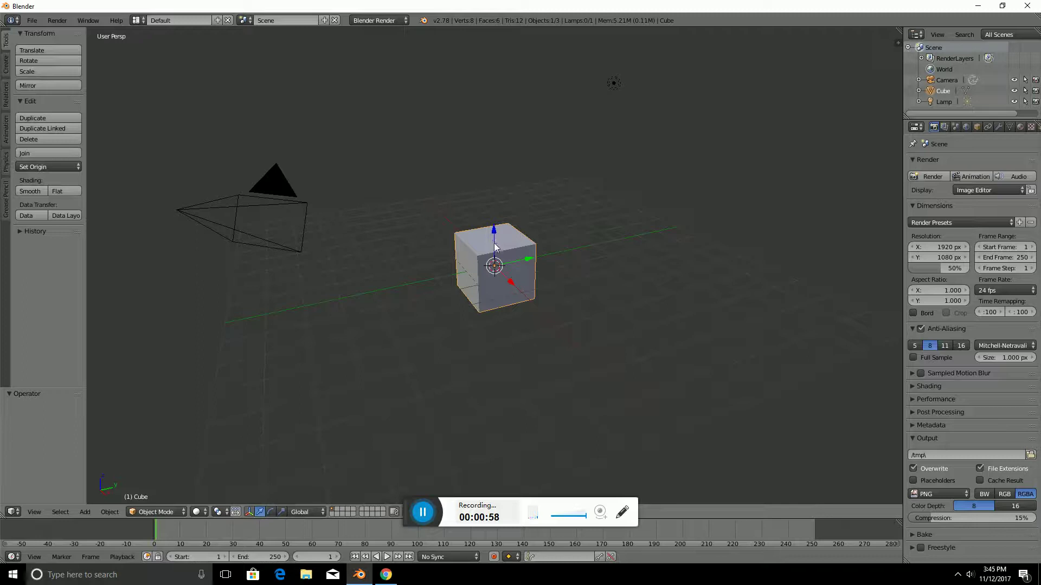
scroll(537, 319, "up", 3)
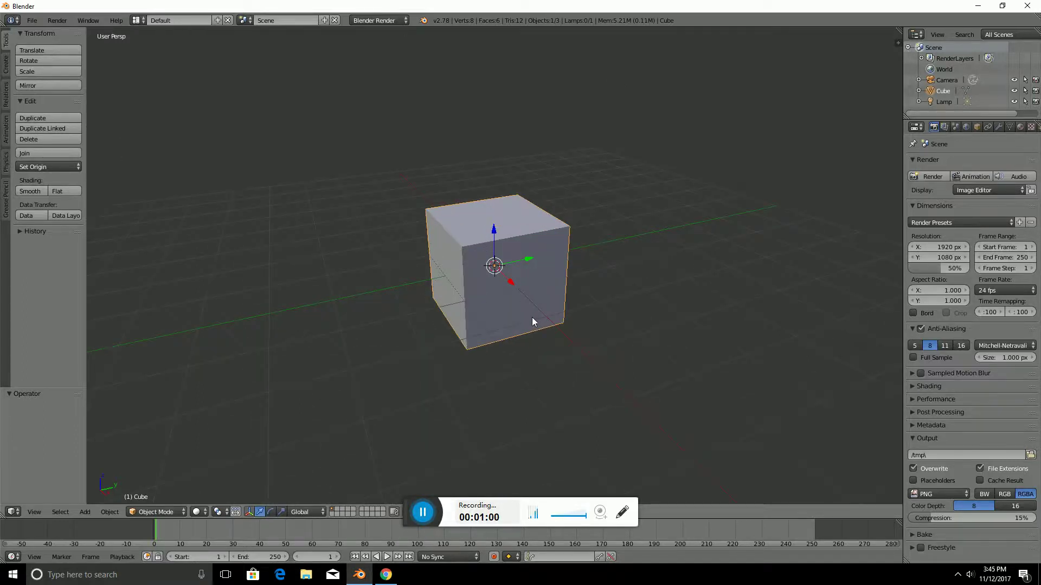
scroll(532, 319, "up", 2)
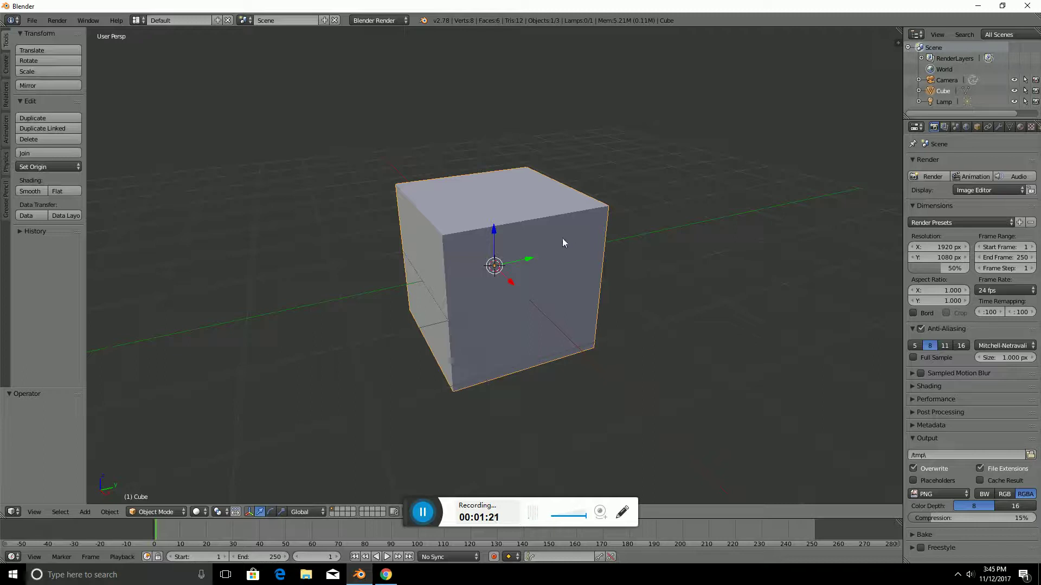
left_click(40, 139)
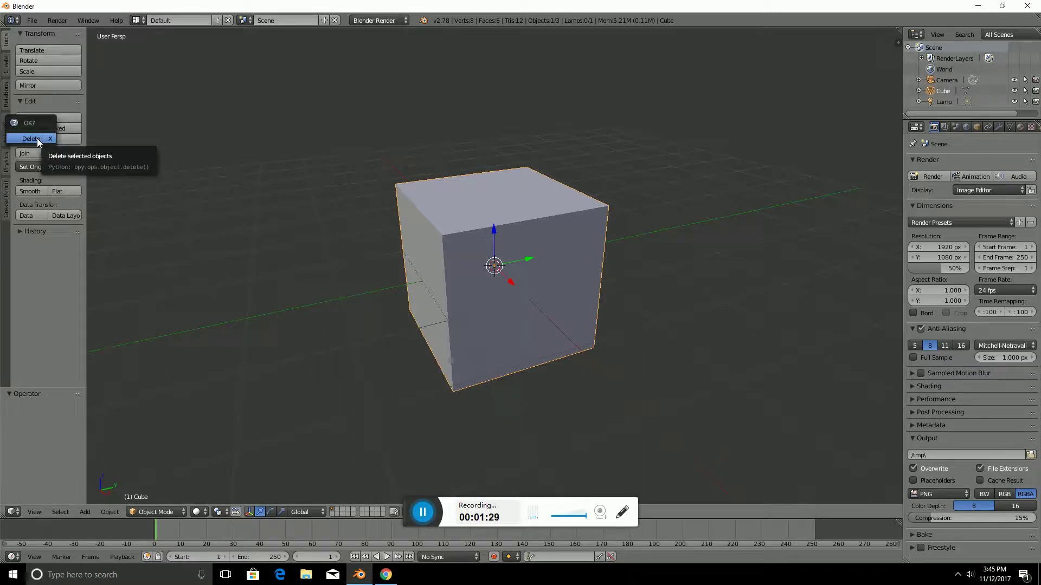
left_click(32, 138)
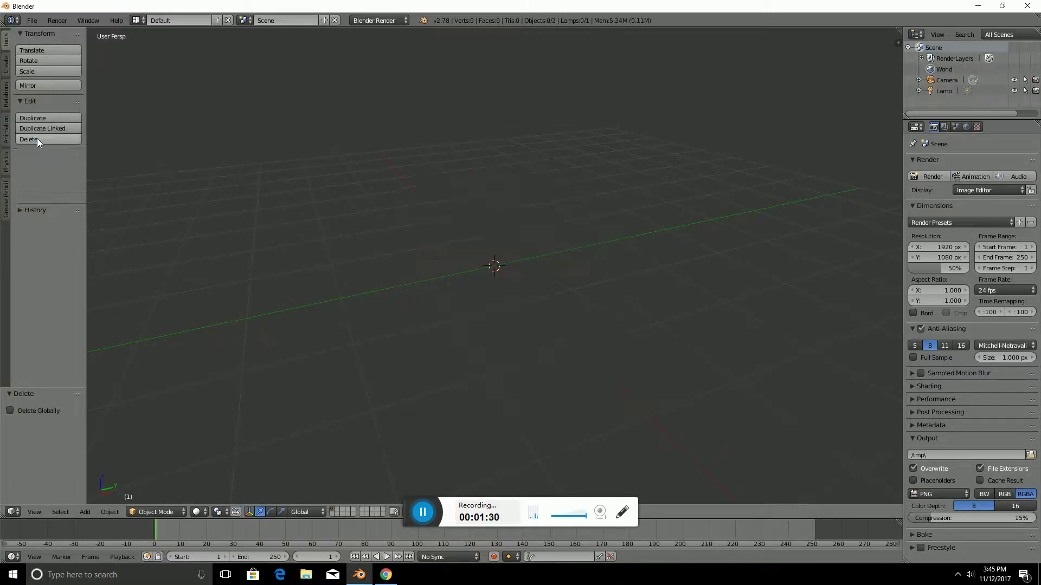
- Add a cylinder mesh and move it up about 1.53 units along the Z axis
left_click(5, 64)
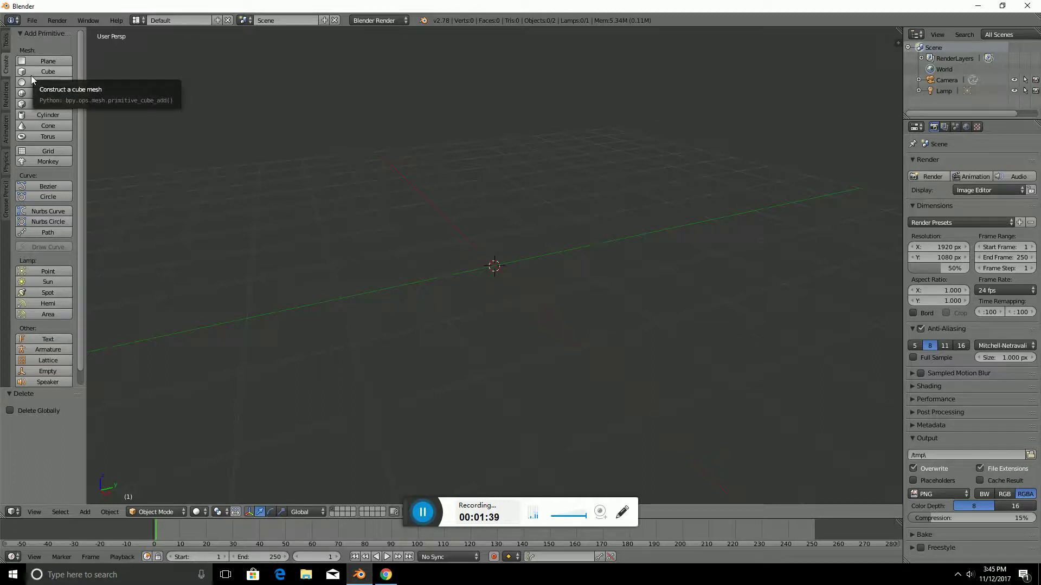
left_click(39, 116)
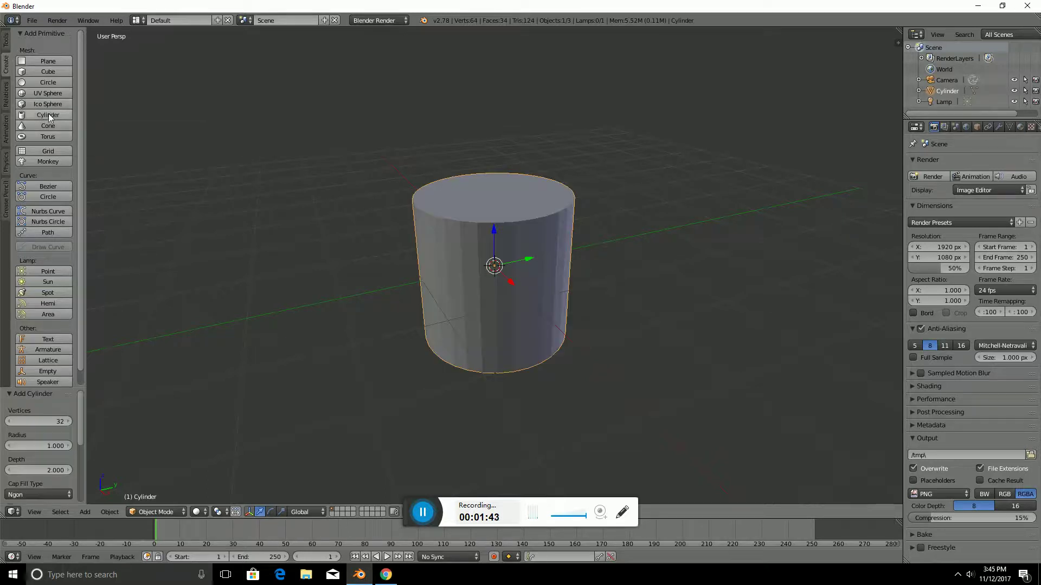
left_click_drag(495, 245, 477, 126)
- Switch the cylinder from Object Mode to Edit Mode
middle_click_drag(197, 274, 278, 275)
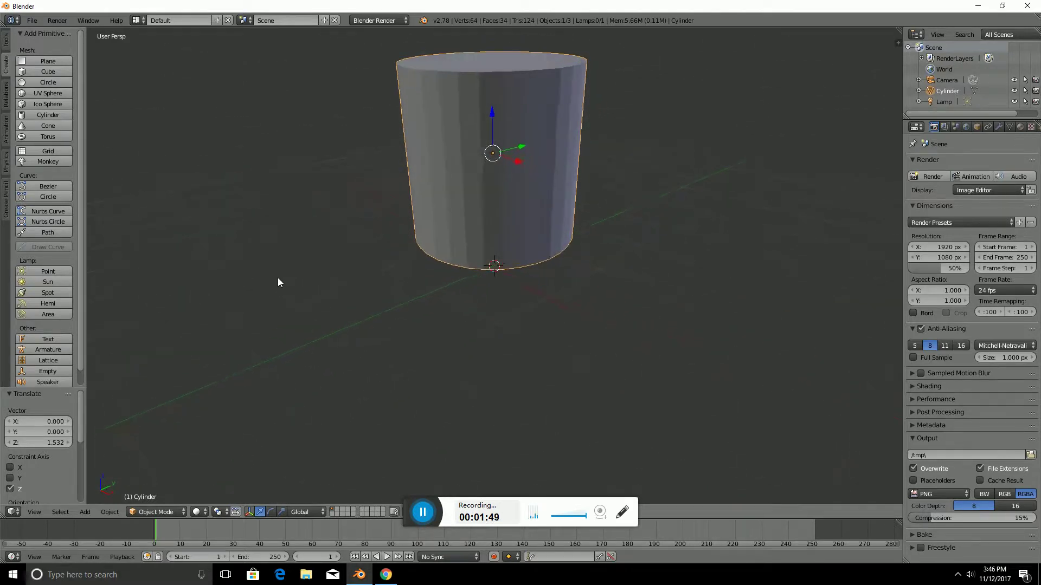
left_click(153, 513)
left_click(156, 487)
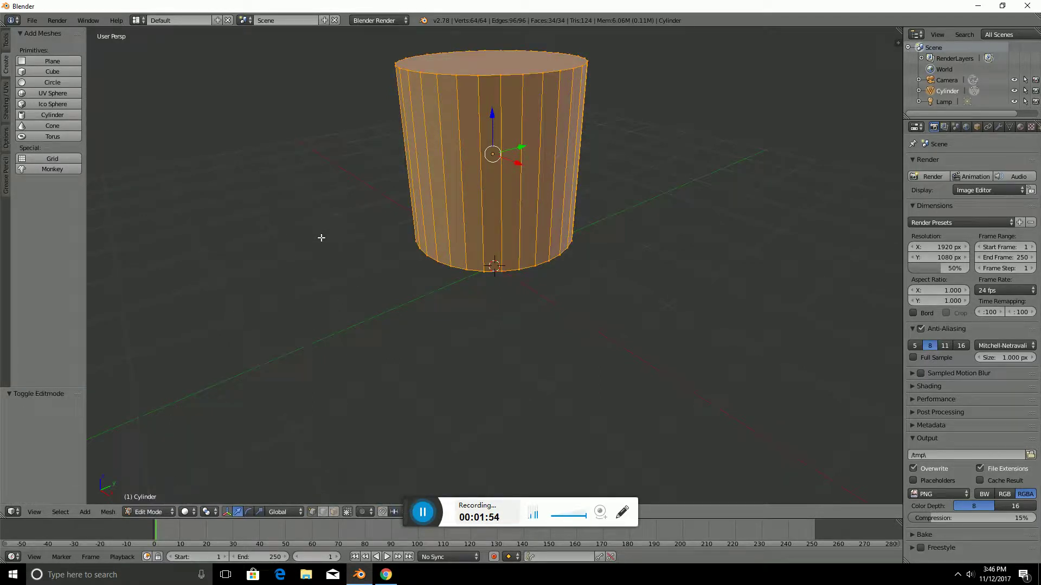
- Select a vertex on the cylinder's top rim, then a vertical side edge using edge select mode
middle_click_drag(253, 197, 273, 281)
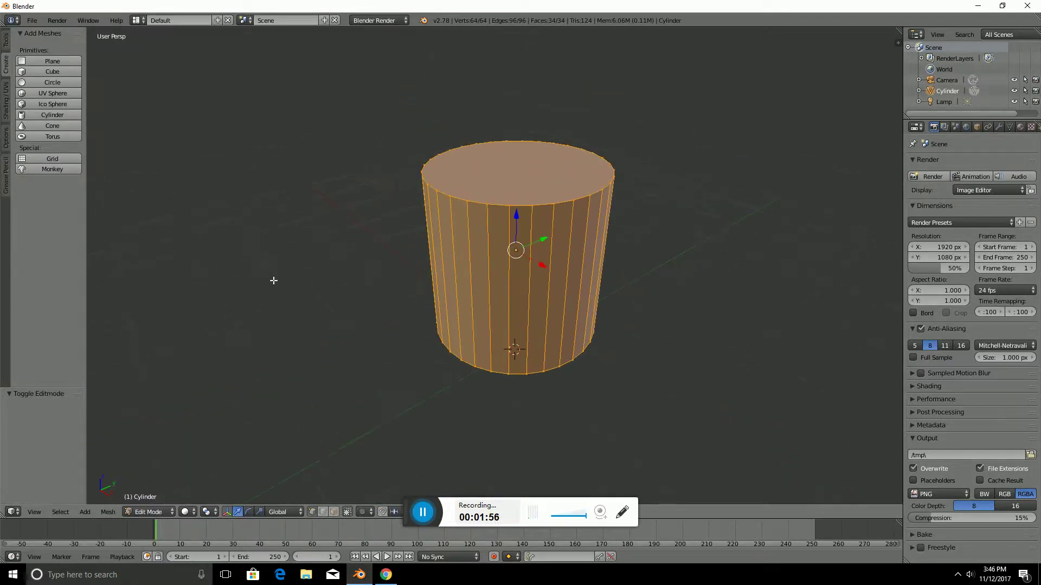
mouse_move(675, 286)
middle_mouse_down()
mouse_move(660, 288)
mouse_move(709, 269)
mouse_move(850, 269)
mouse_move(553, 270)
mouse_move(786, 270)
mouse_move(613, 272)
mouse_move(520, 309)
mouse_move(623, 302)
mouse_move(662, 216)
mouse_move(669, 286)
middle_mouse_up()
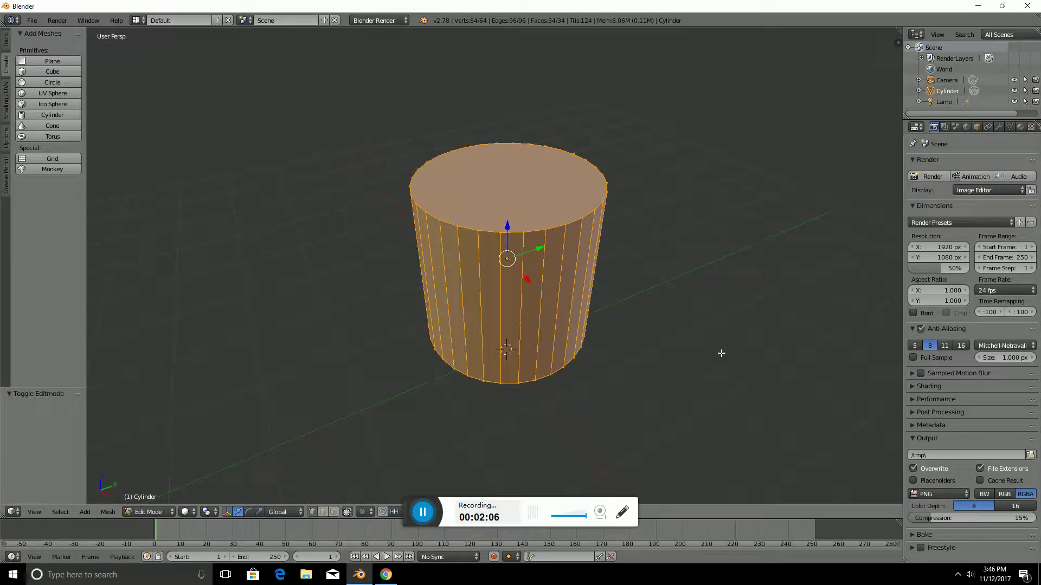
middle_click_drag(704, 339, 669, 309)
mouse_move(499, 421)
middle_mouse_down()
mouse_move(451, 397)
mouse_move(346, 391)
mouse_move(600, 342)
mouse_move(533, 362)
mouse_move(532, 392)
mouse_move(509, 408)
middle_mouse_up()
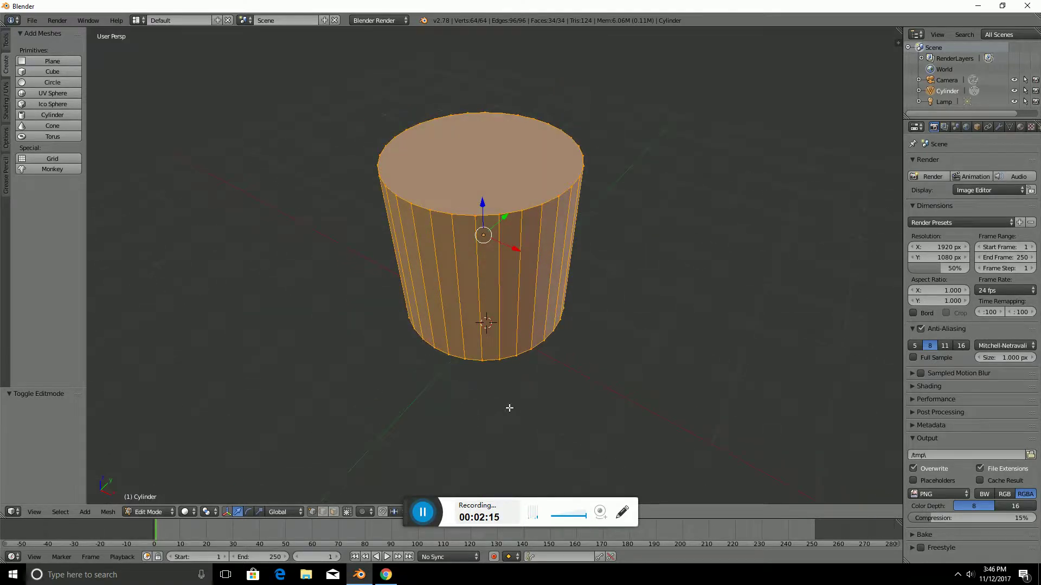
right_click(476, 215)
left_click(322, 513)
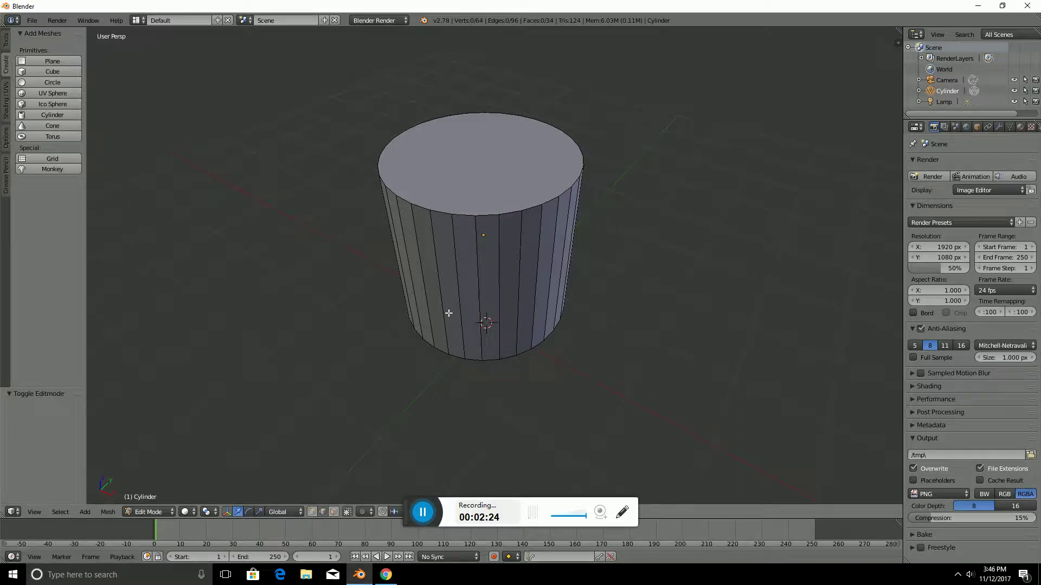
right_click(460, 302)
- Switch to face select mode and select the cylinder's top face, then its bottom face instead
left_click(333, 512)
right_click(488, 148)
mouse_move(351, 351)
middle_mouse_down()
mouse_move(332, 293)
mouse_move(340, 279)
mouse_move(309, 350)
mouse_move(249, 365)
mouse_move(235, 341)
mouse_move(262, 312)
mouse_move(271, 324)
mouse_move(292, 284)
mouse_move(253, 344)
mouse_move(297, 353)
mouse_move(337, 321)
mouse_move(332, 353)
middle_mouse_up()
scroll(332, 354, "up", 2)
scroll(205, 357, "down", 2)
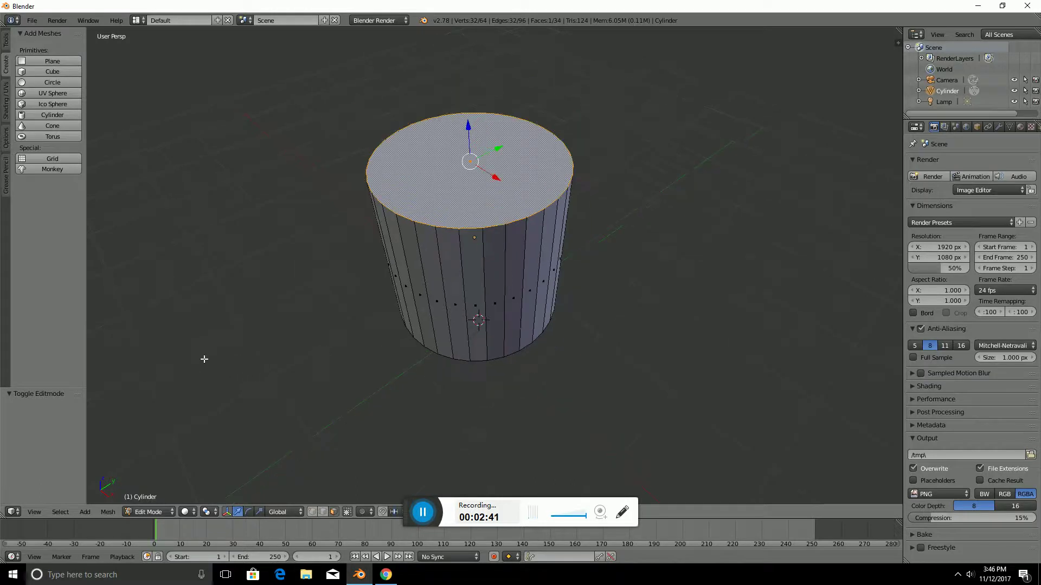
middle_click_drag(204, 358, 211, 309)
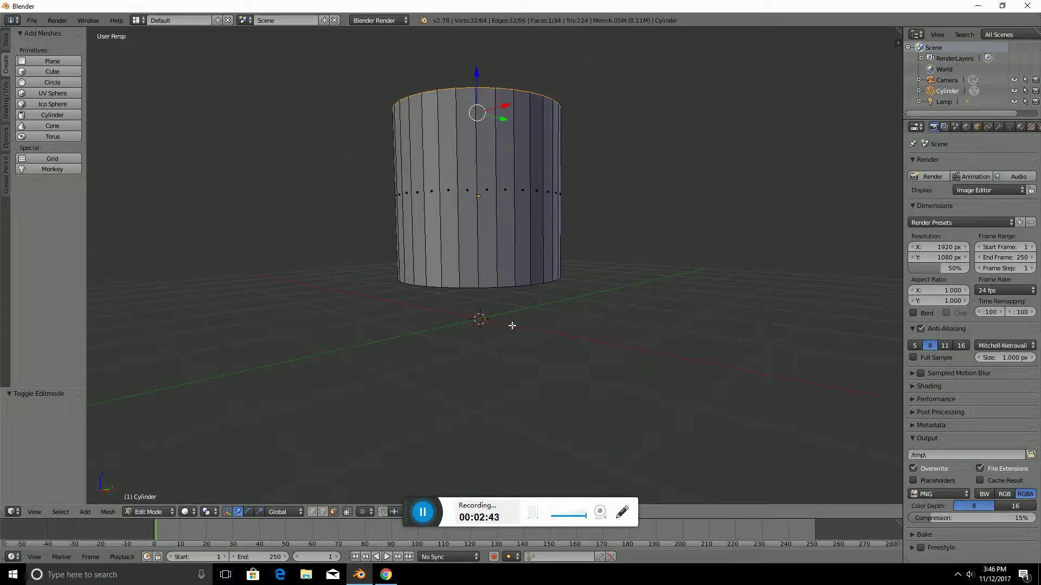
middle_click_drag(430, 382, 469, 245)
right_click(469, 246)
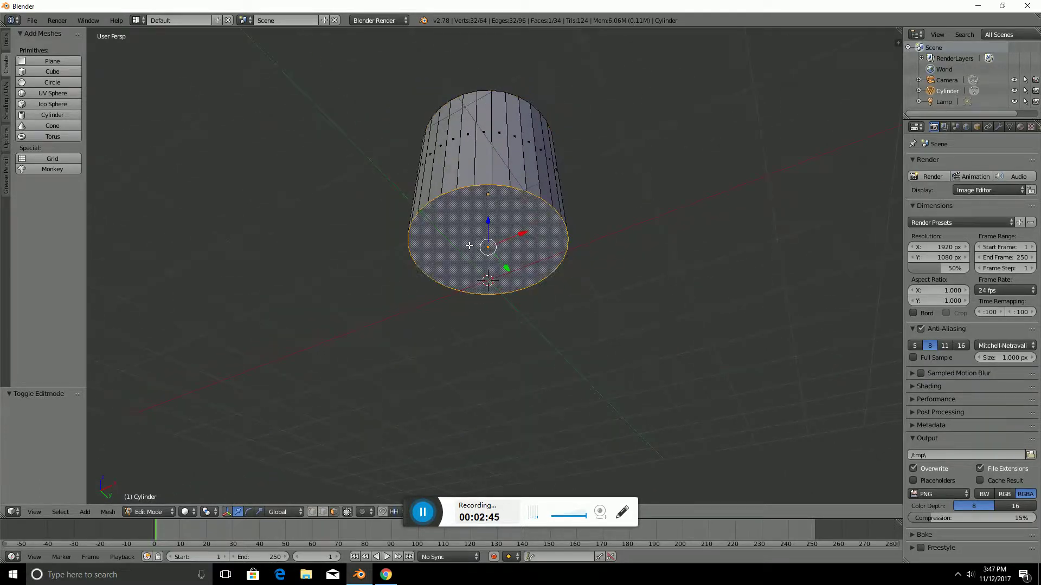
middle_click_drag(404, 246, 396, 282)
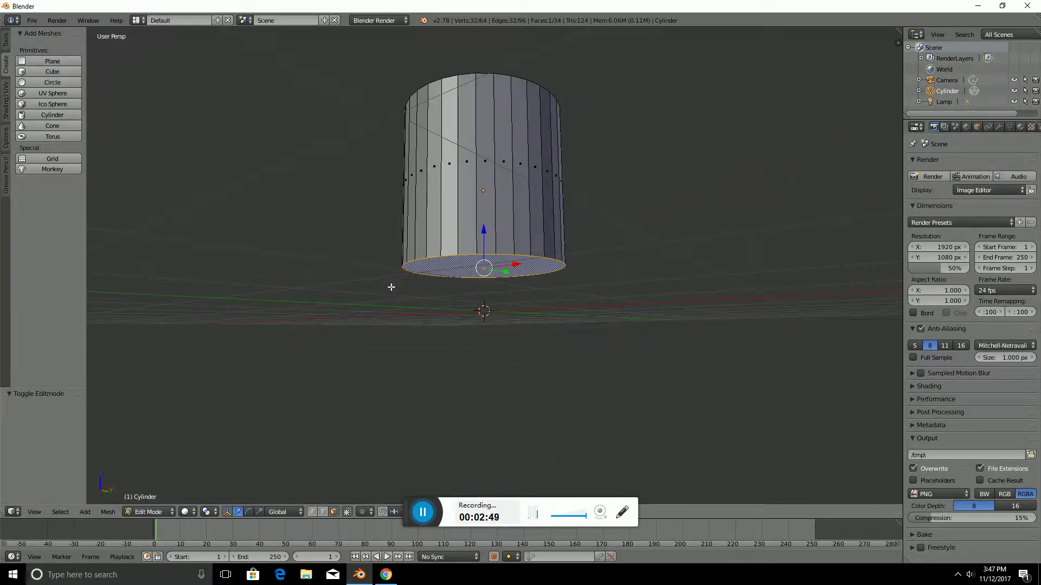
- Extrude the bottom face, trying different axis constraints and settling on about 0.76 units downward along global Z
key("e")
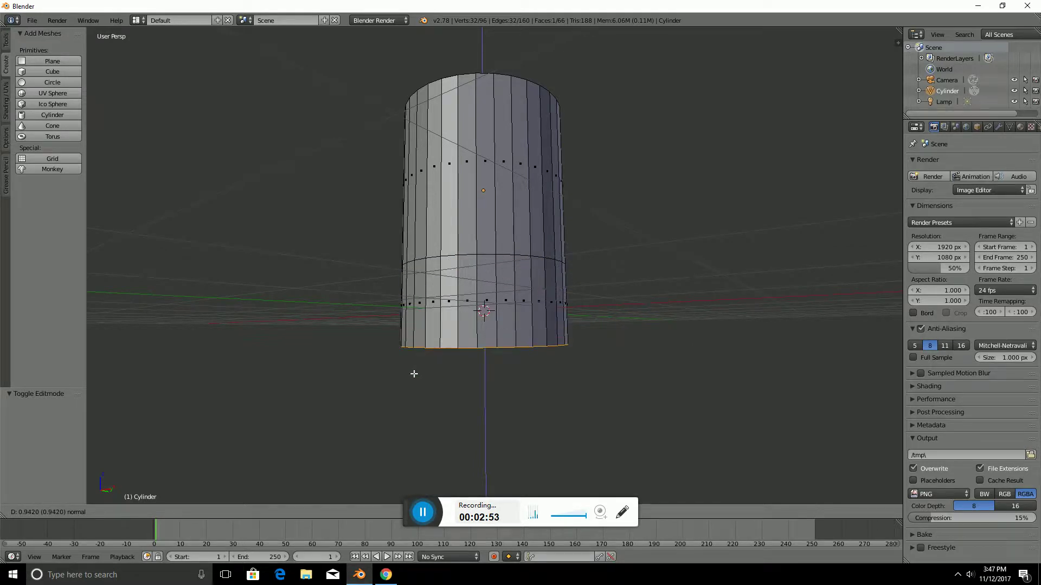
key("x")
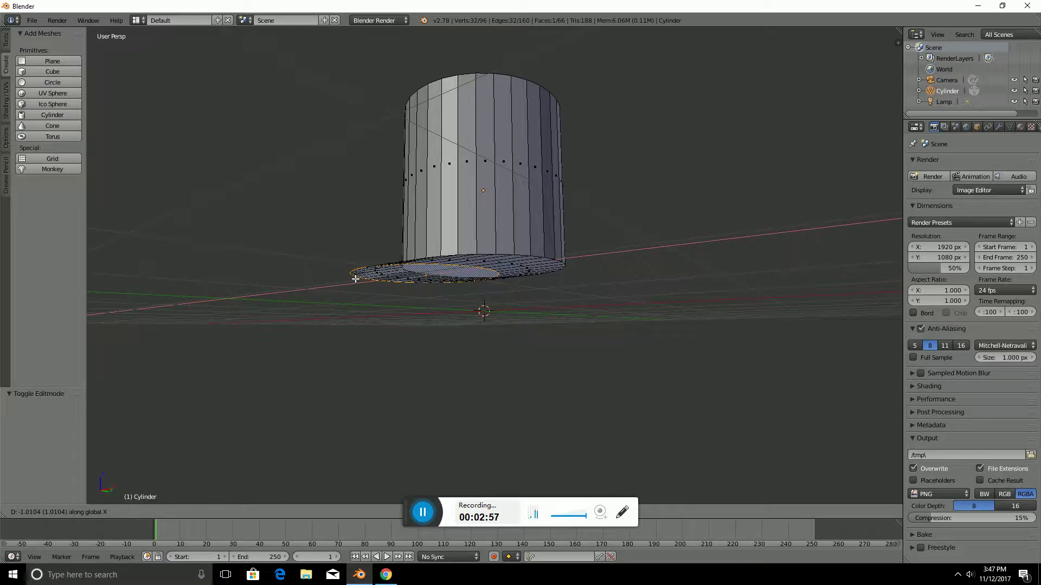
key("z")
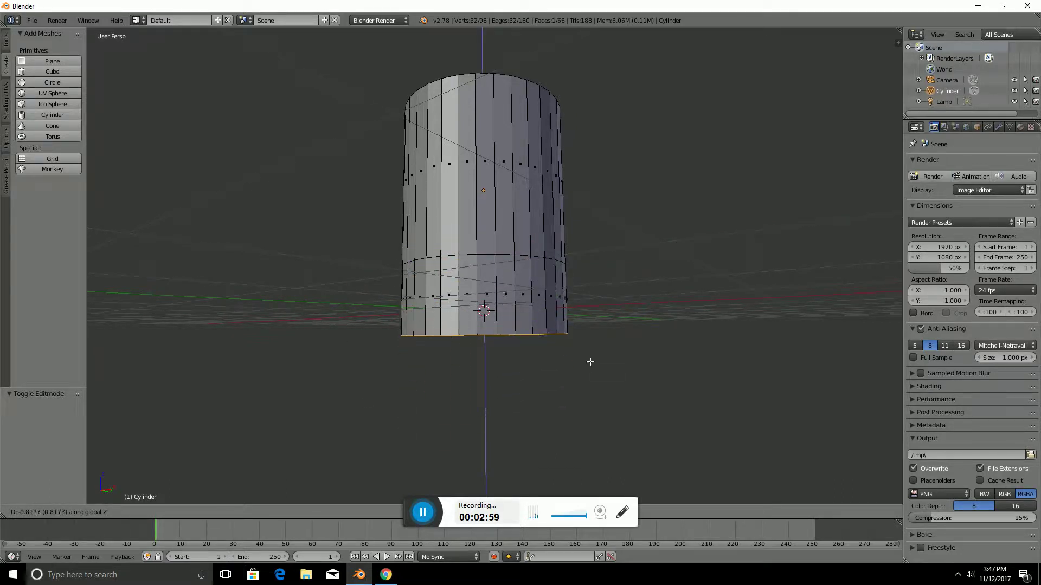
key("z")
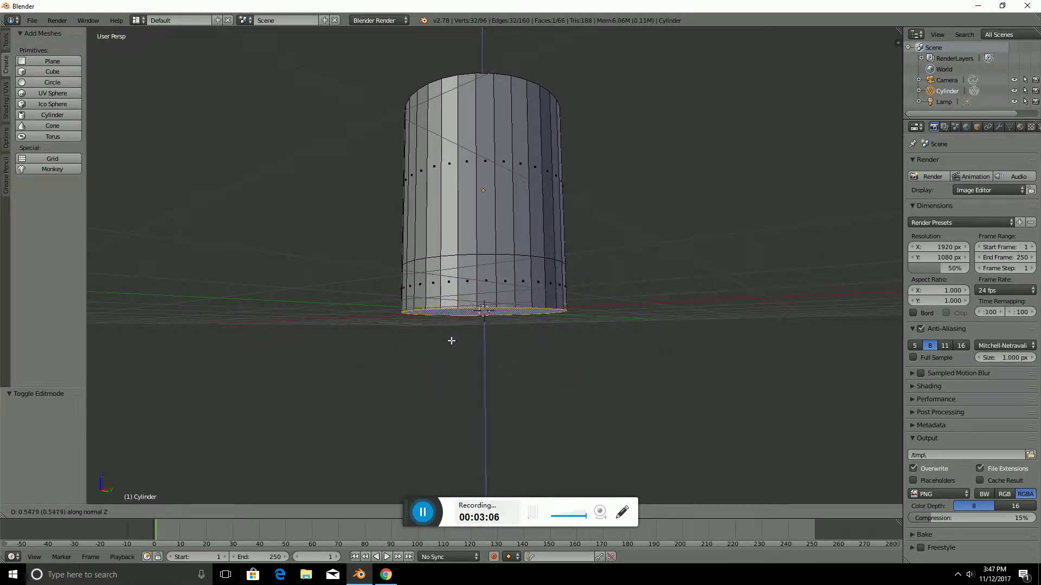
key("y")
key("x")
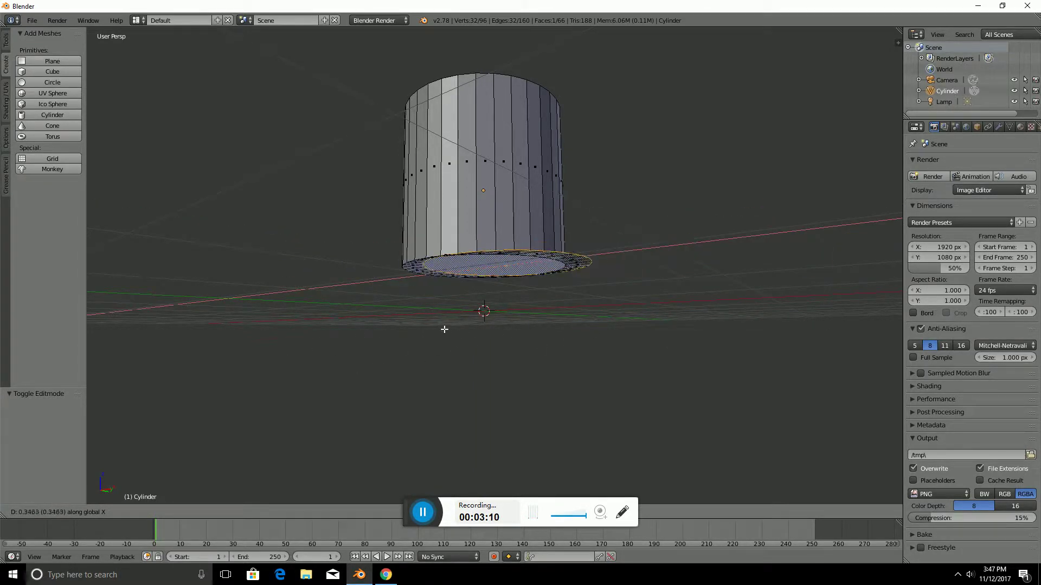
key("z")
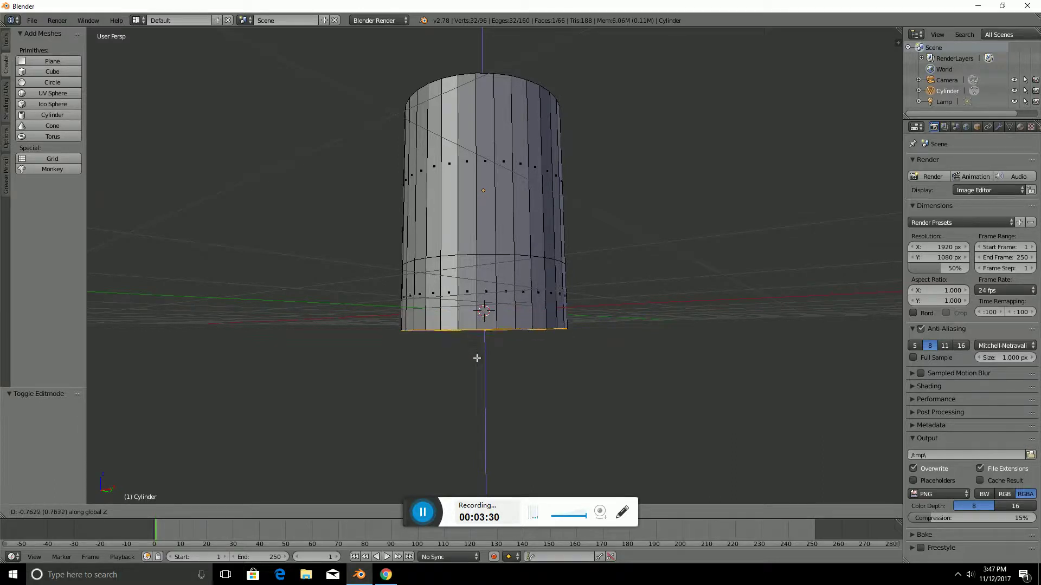
left_click(477, 359)
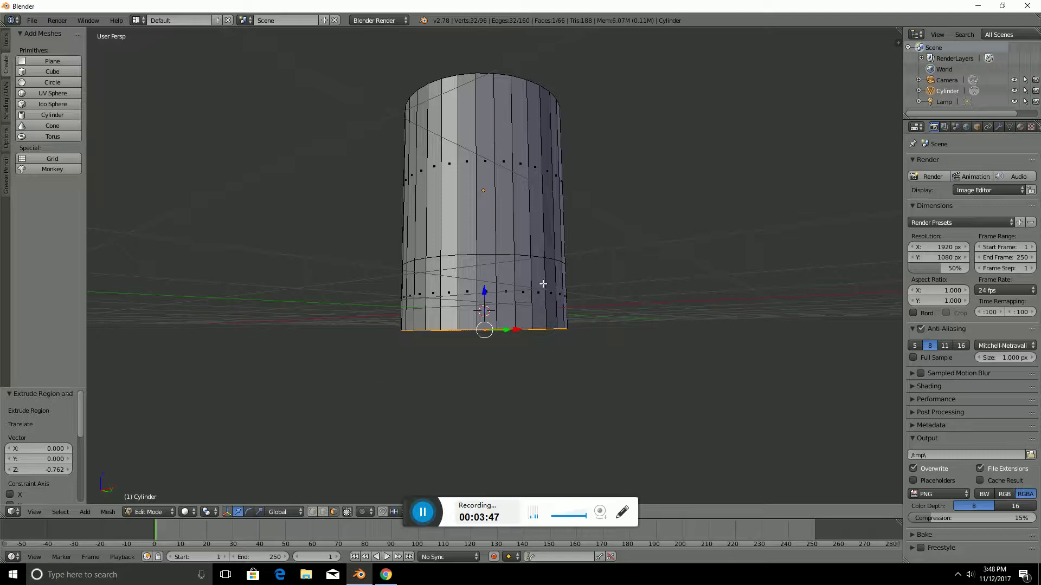
- Try scaling the extruded bottom face smaller, then undo both the scaling and the extrusion
middle_click_drag(618, 298, 580, 286)
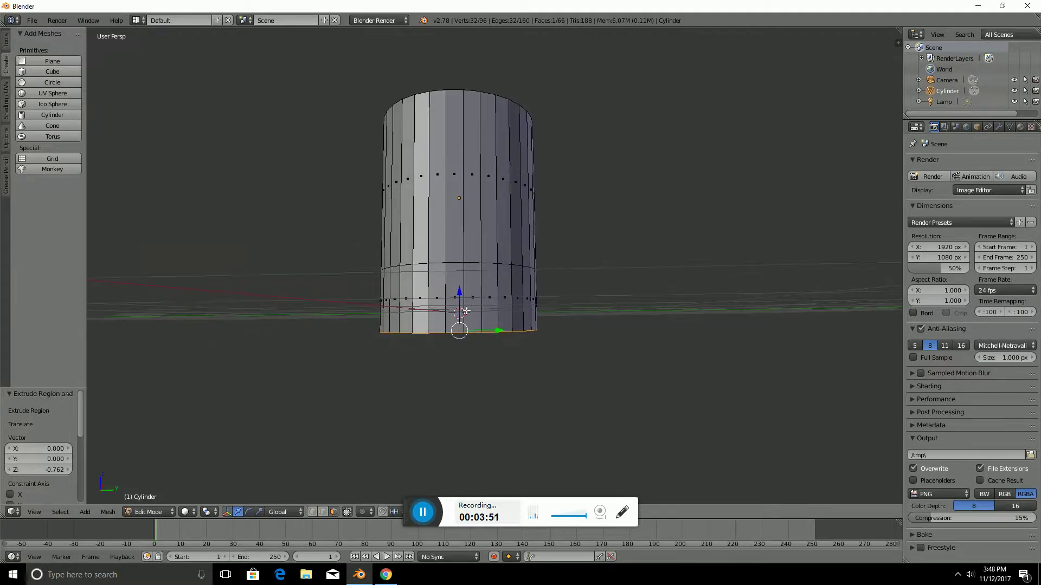
middle_click_drag(320, 375, 366, 352)
scroll(366, 353, "up", 3)
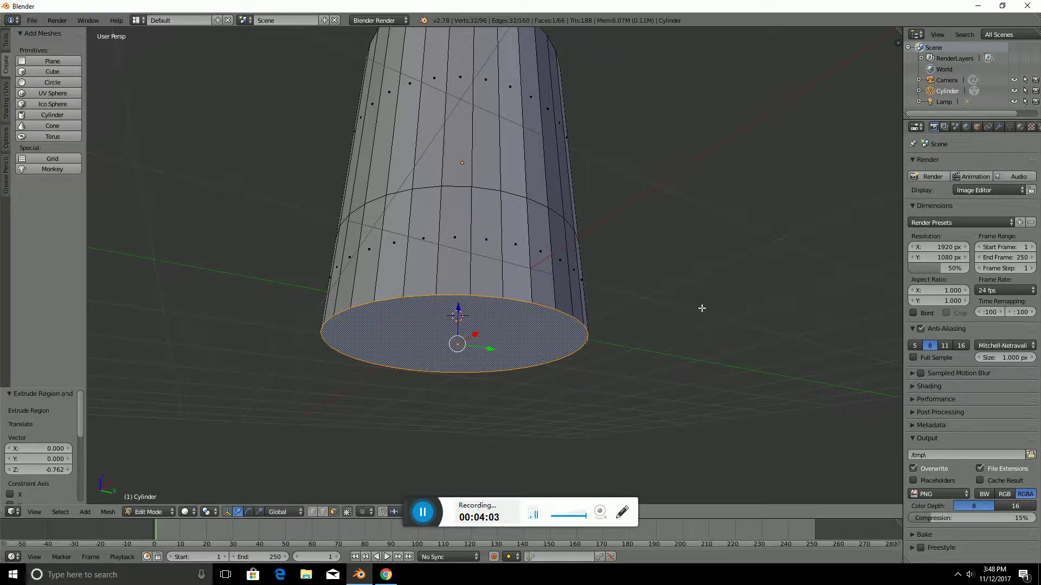
key("s")
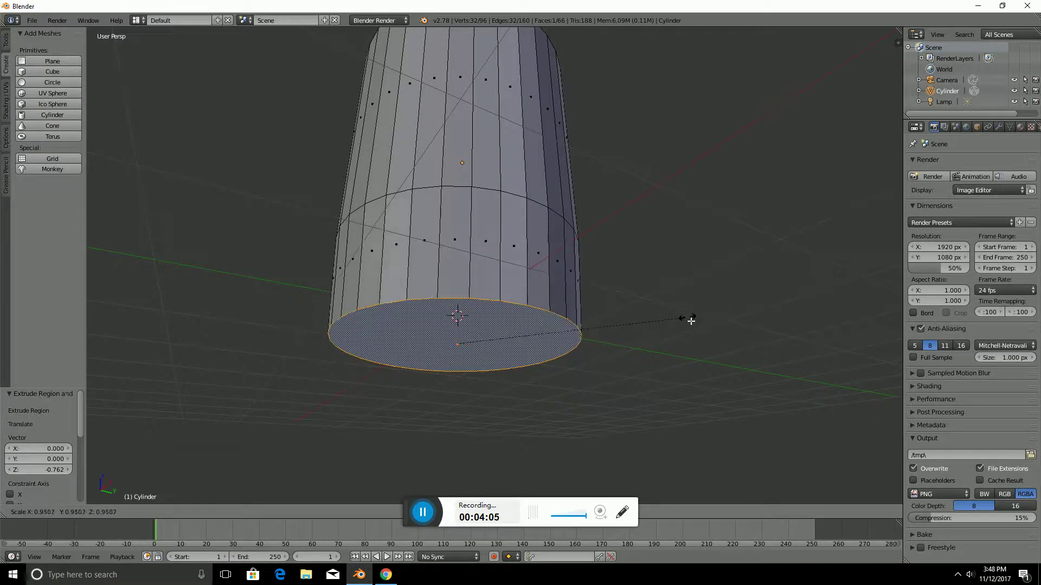
left_click(665, 329)
key("ctrl+z")
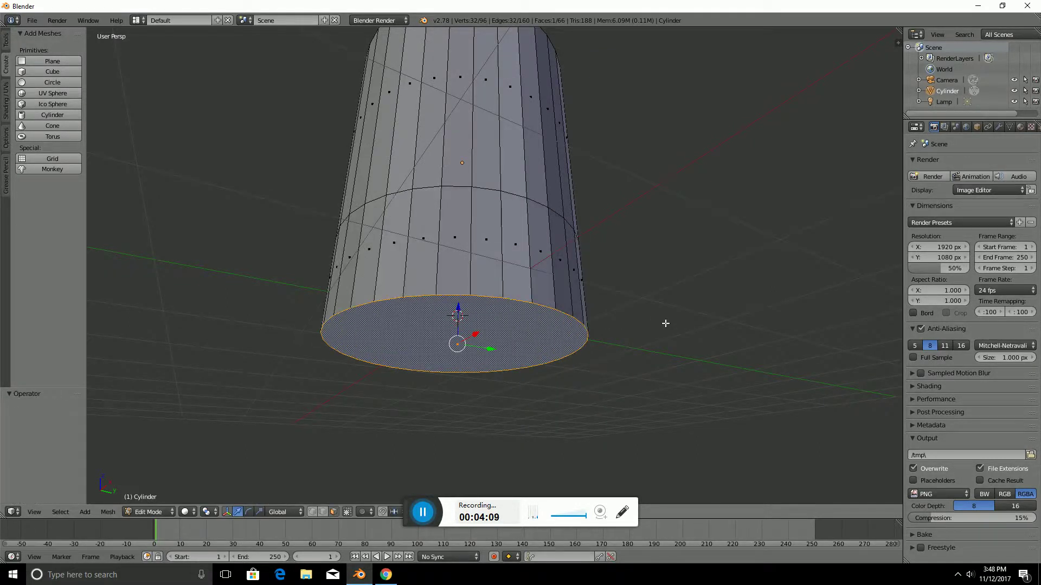
key("ctrl+z")
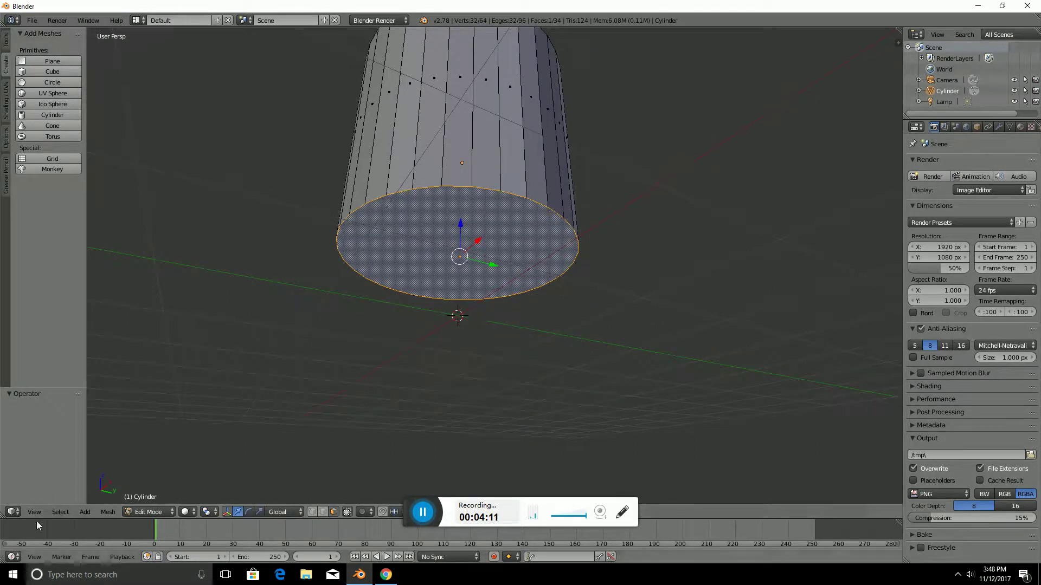
- Extrude the cylinder's bottom face about 0.61 units along its normal and scale the new face to about 0.84
key("e")
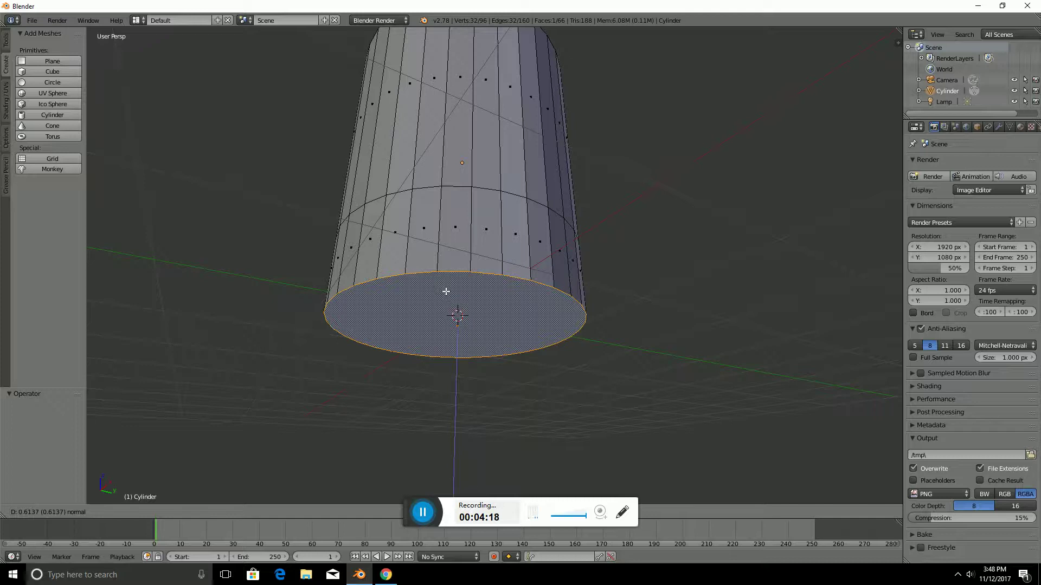
left_click(446, 291)
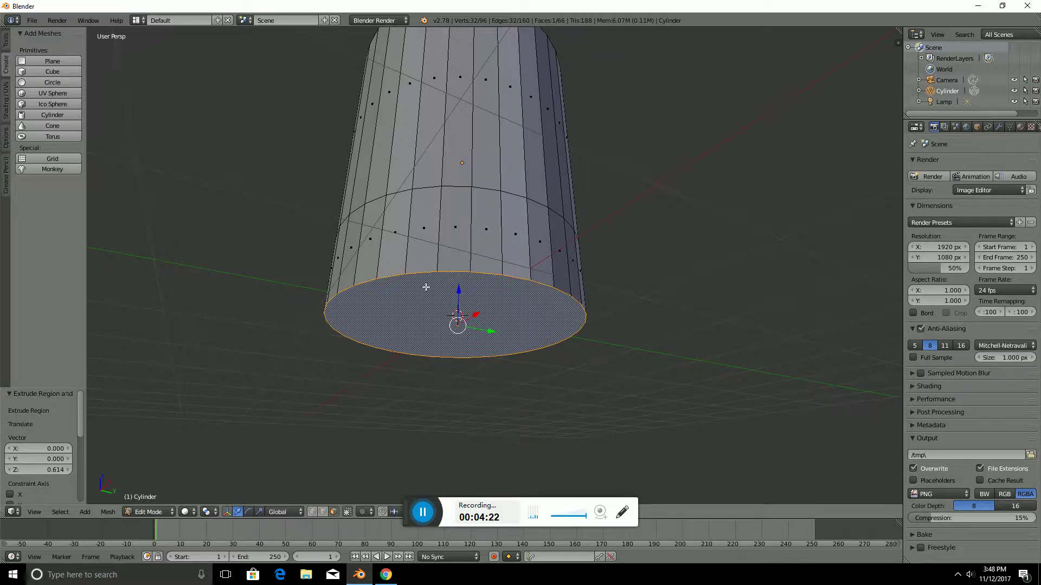
key("s")
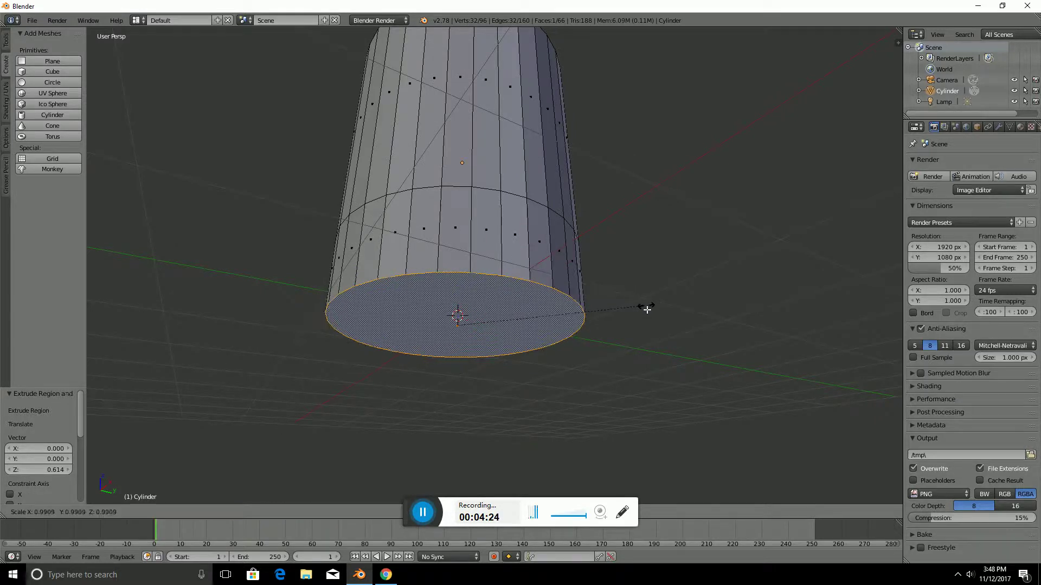
left_click(624, 324)
- Extrude the bottom face in place, scale it to about 0.9 to form a rim, and extrude the inner face about 0.55 units inward
middle_click_drag(461, 379, 461, 333)
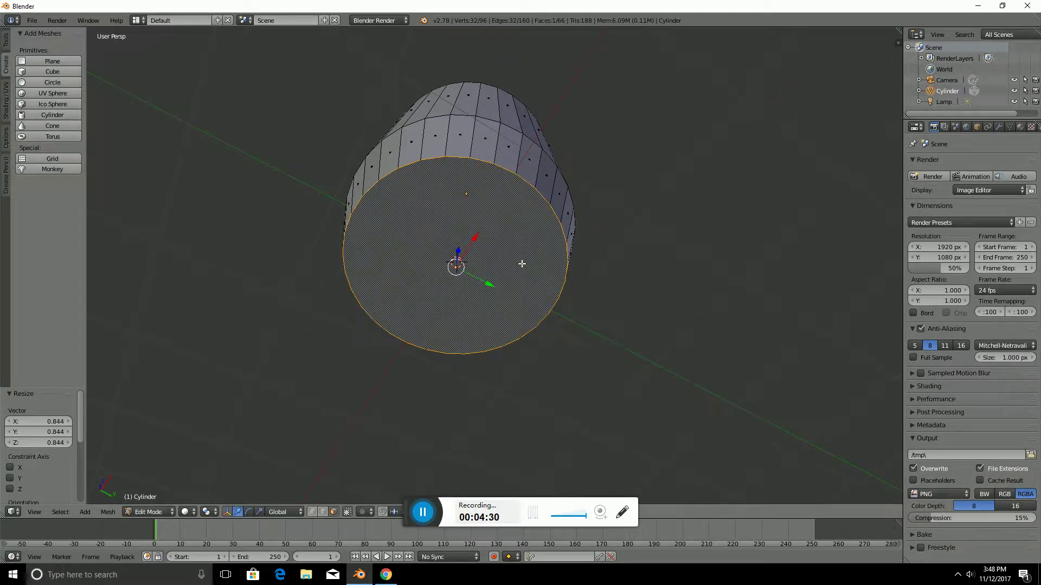
key("e")
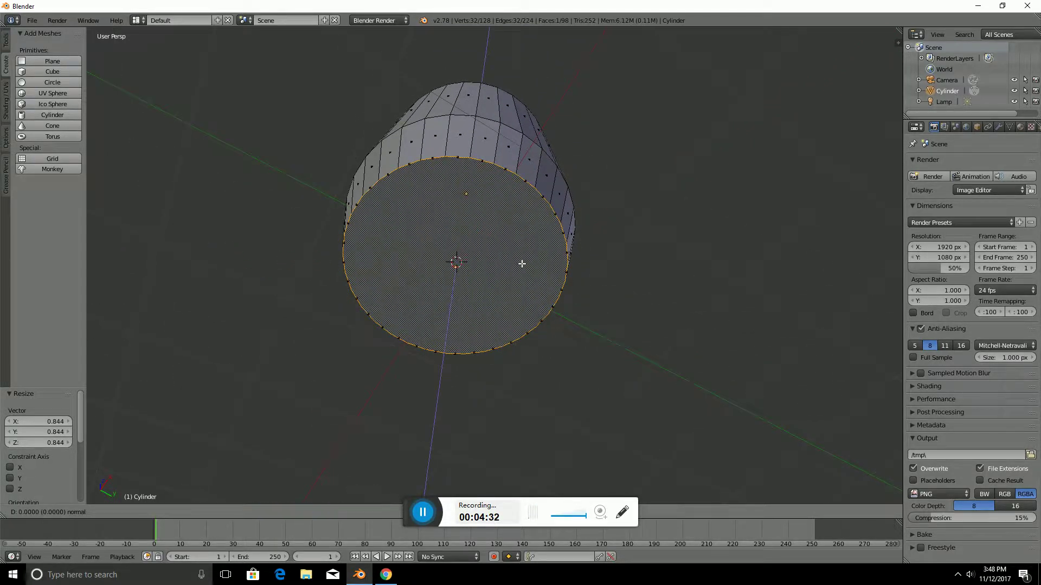
right_click(522, 264)
key("s")
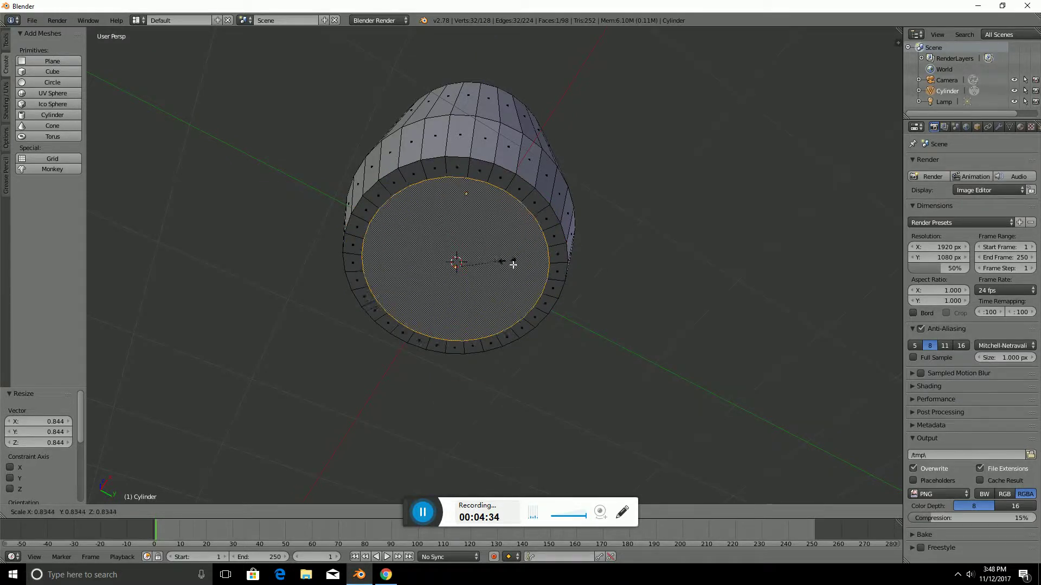
left_click(516, 266)
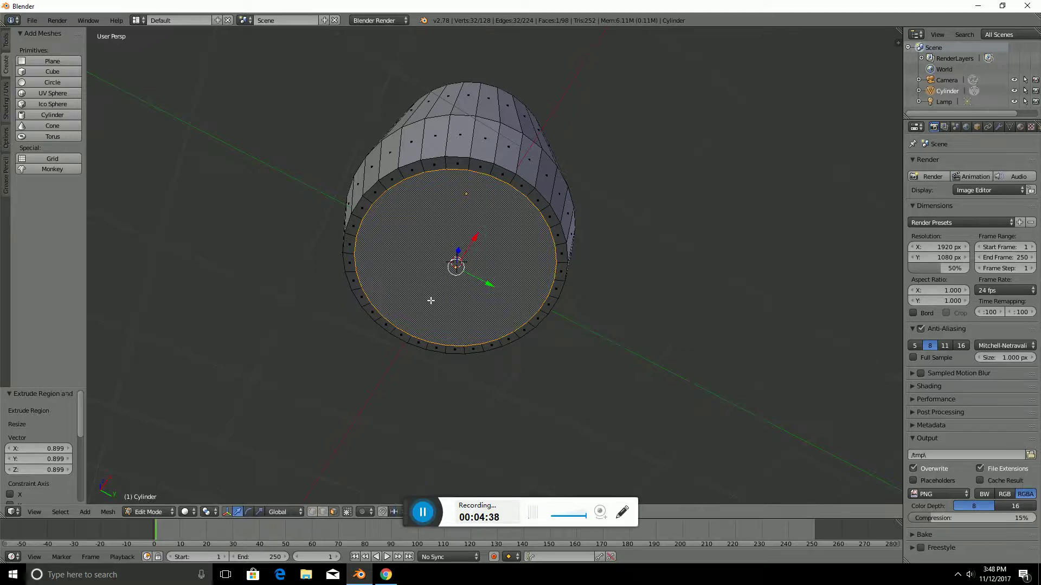
key("e")
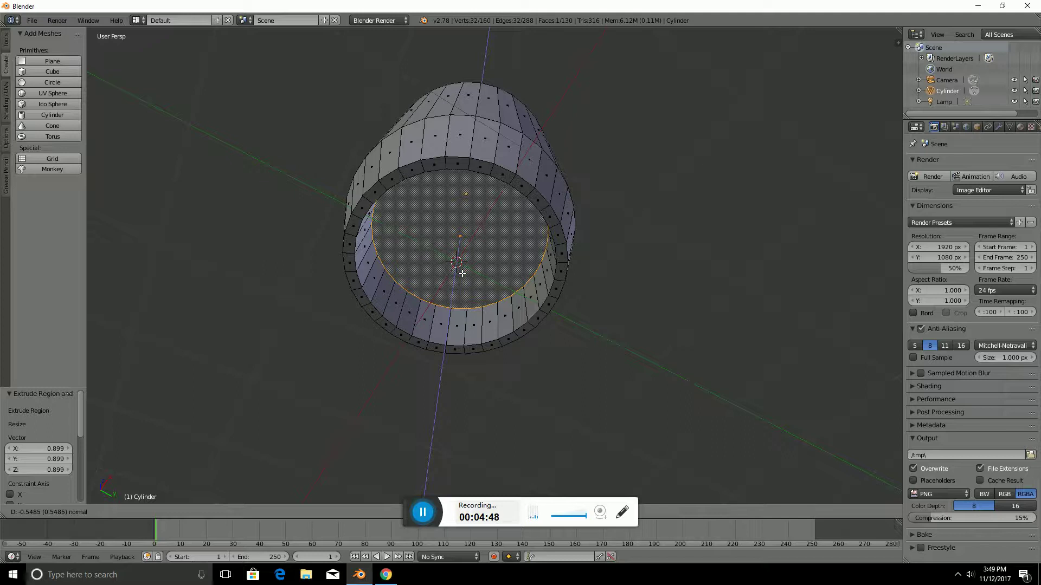
left_click(462, 274)
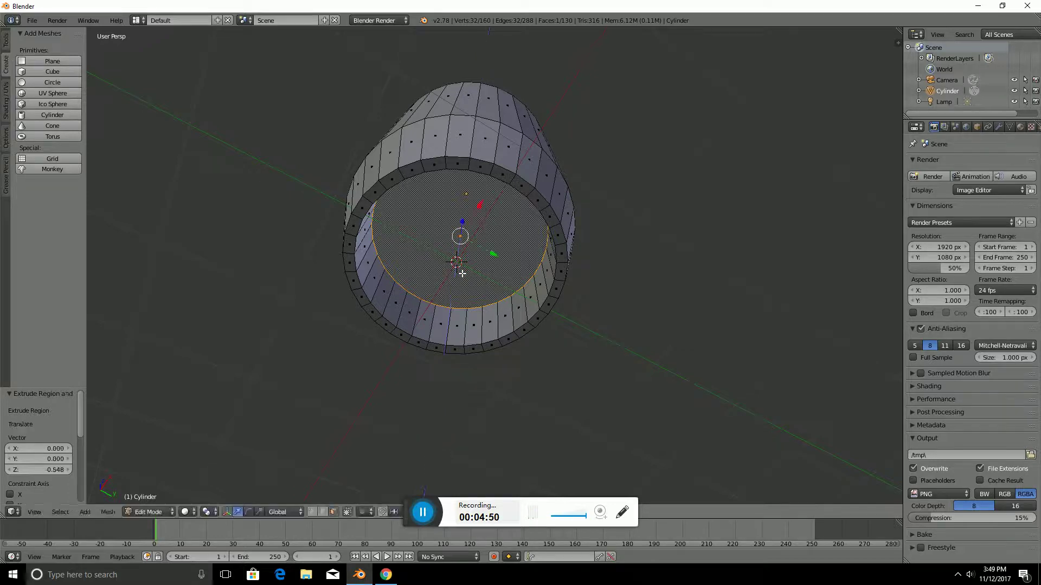
- Select the cylinder's top face and extrude it about 2.14 units upward
middle_click_drag(462, 274, 493, 228)
scroll(503, 350, "down", 5)
right_click(483, 177)
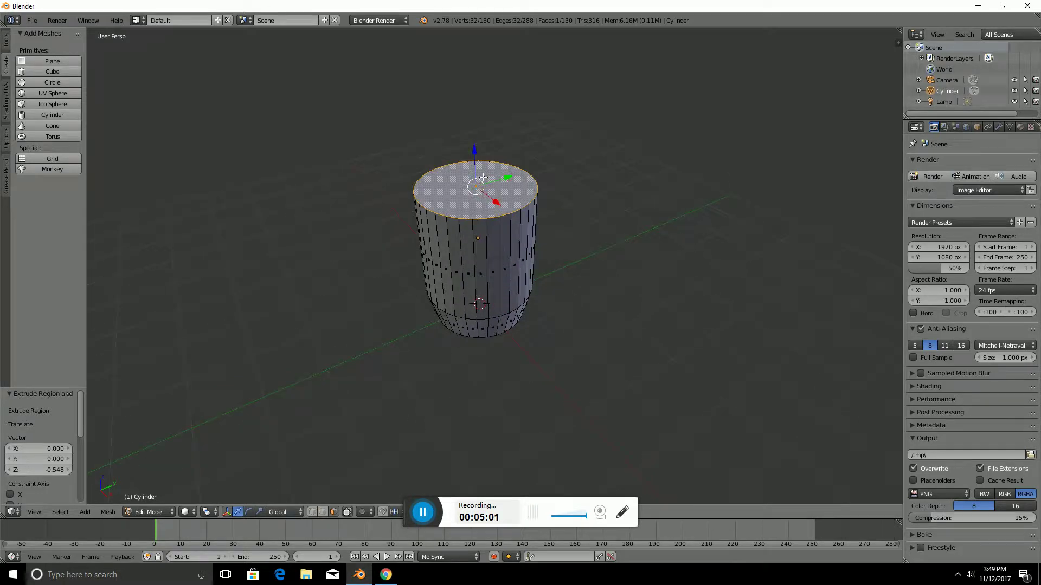
key("e")
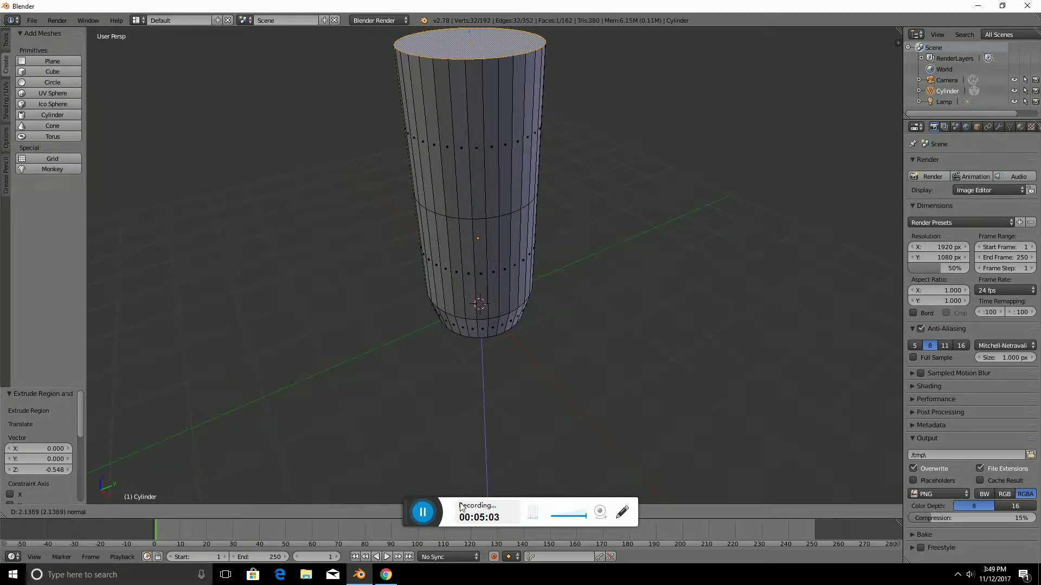
left_click(458, 504)
- Try rotating the top face freely, about the X axis and about 745° around global Z, then undo the rotation
scroll(441, 110, "down", 3)
middle_click_drag(441, 110, 521, 288)
scroll(520, 289, "up", 5)
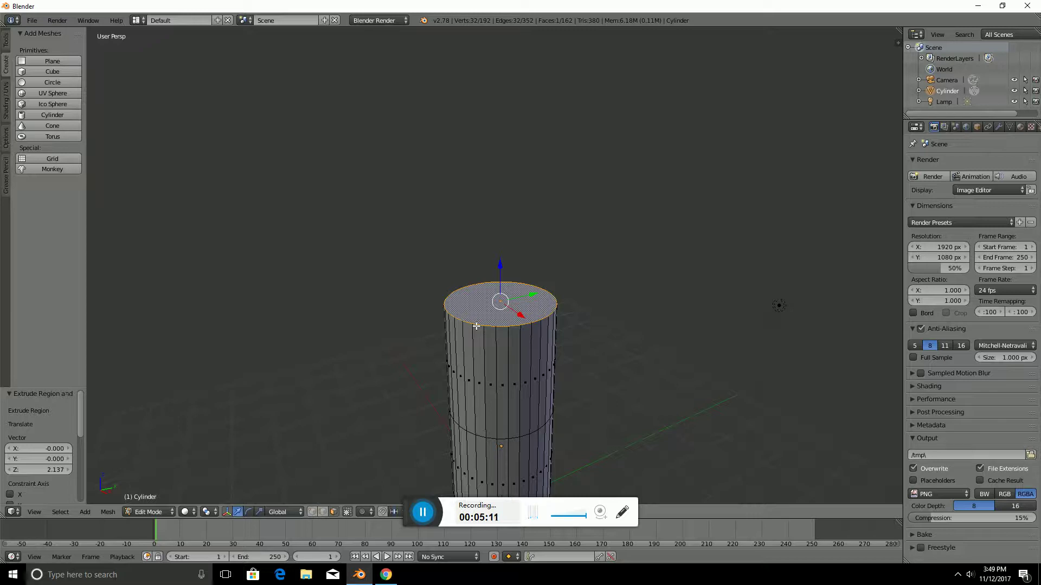
middle_click_drag(625, 421, 592, 404)
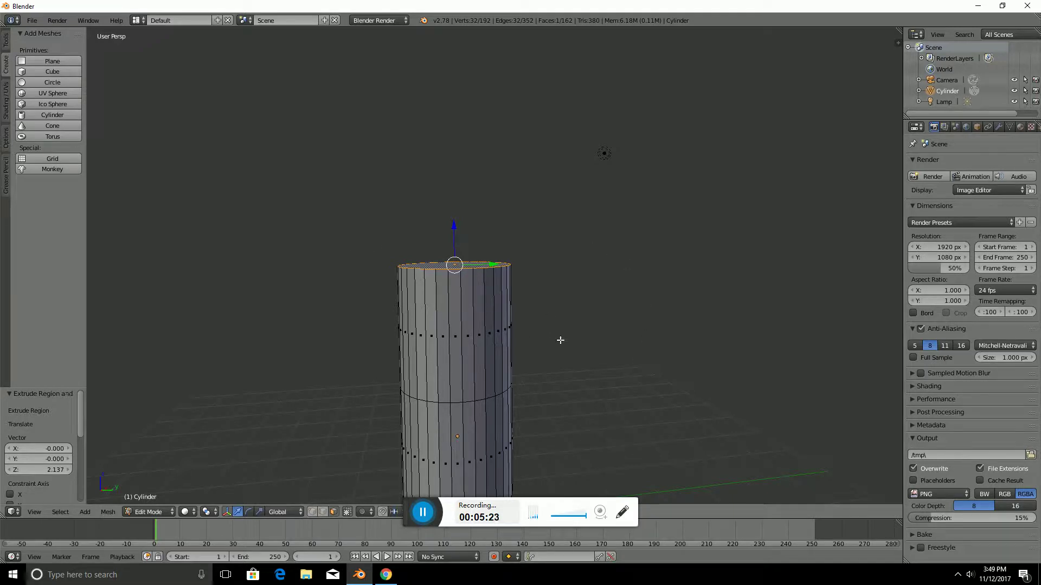
key("r")
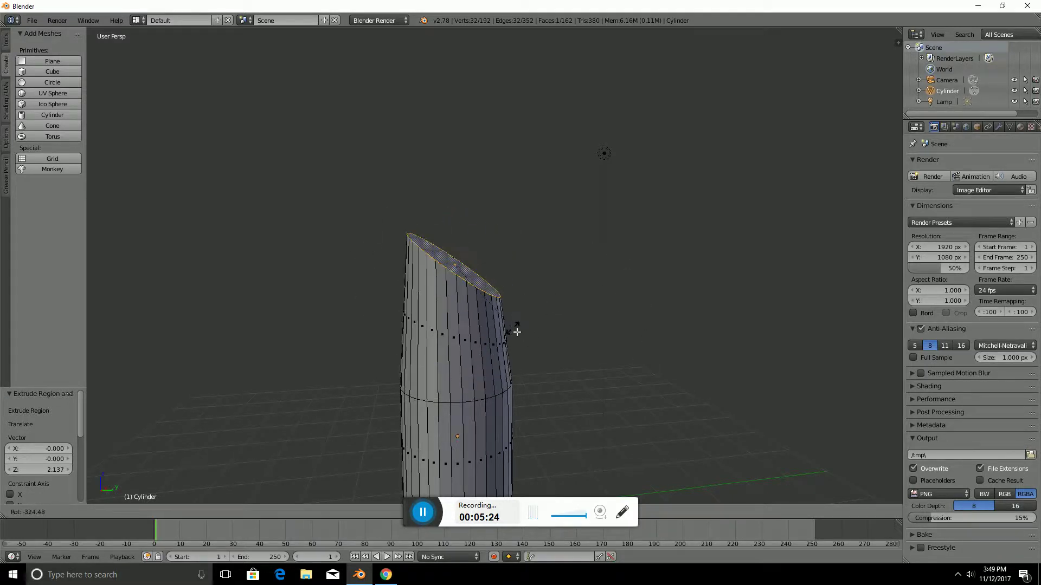
key("x")
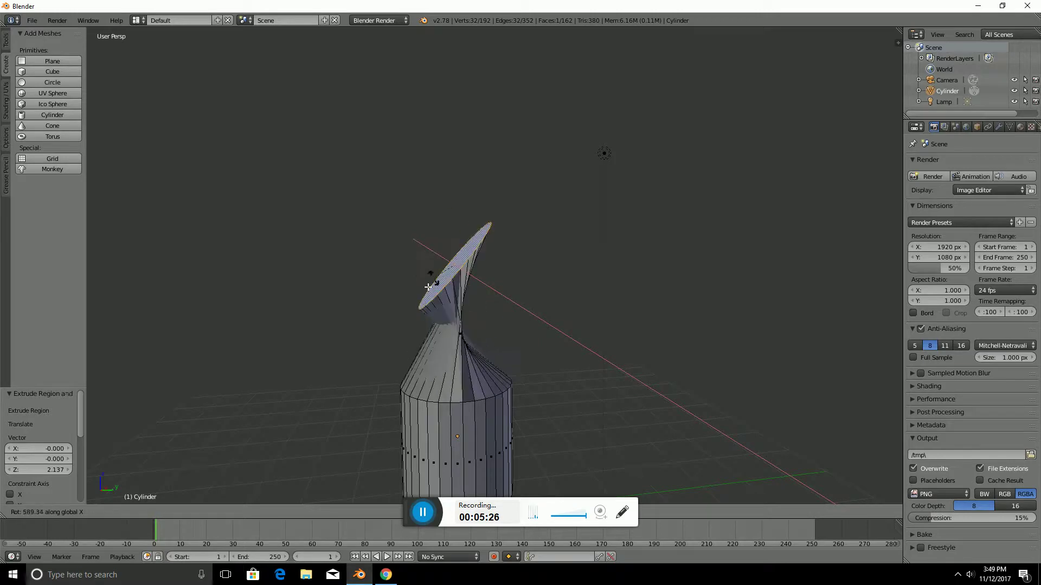
key("z")
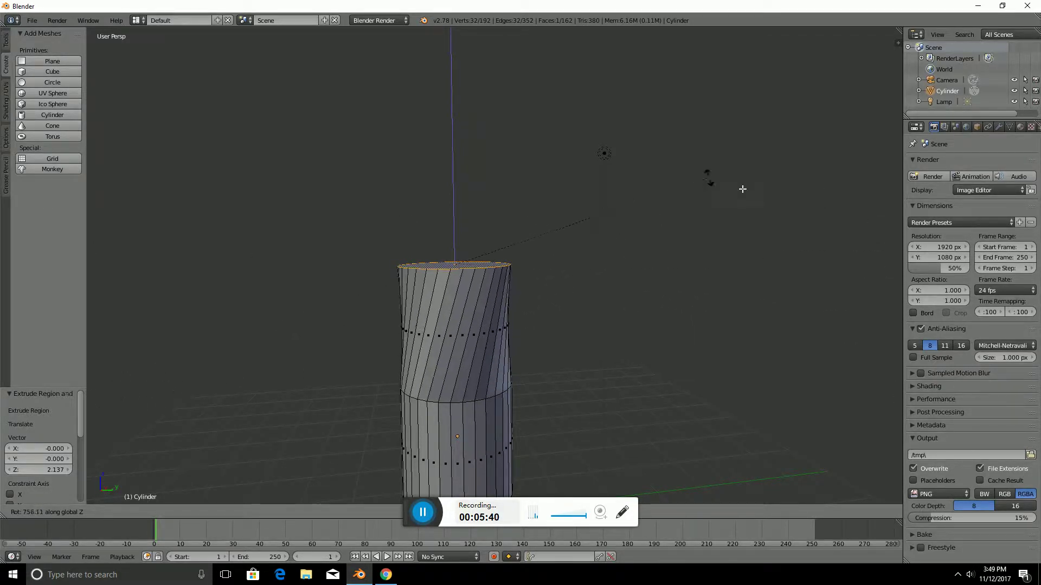
left_click(558, 254)
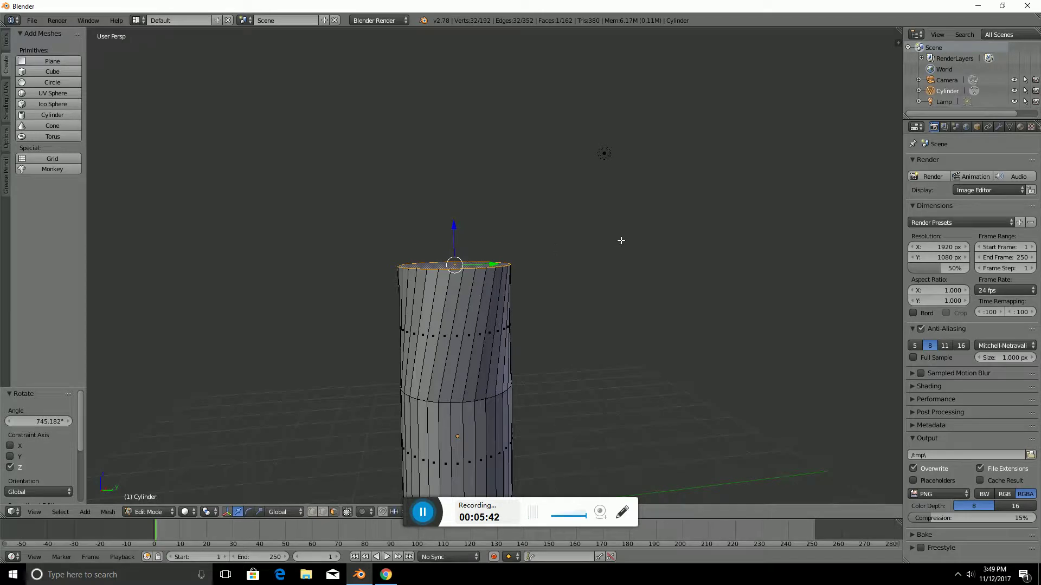
key("ctrl+z")
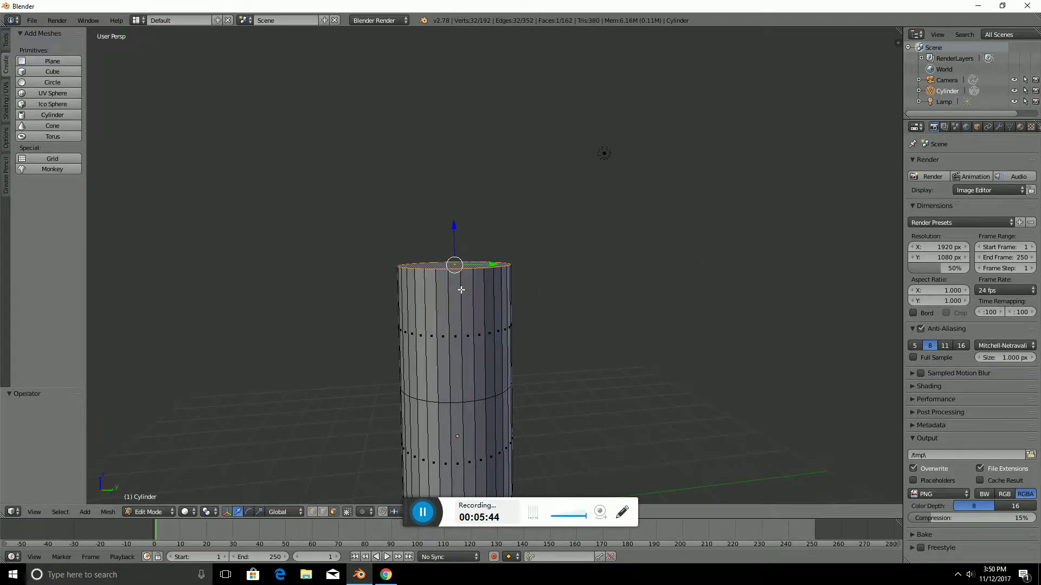
- Try adding a loop cut around the upper section, slid upward and scaled to about 0.59, then undo both the scaling and the cut
mouse_move(585, 288)
middle_mouse_down()
mouse_move(534, 249)
mouse_move(530, 263)
mouse_move(589, 325)
mouse_move(583, 300)
middle_mouse_up()
scroll(584, 300, "up", 3)
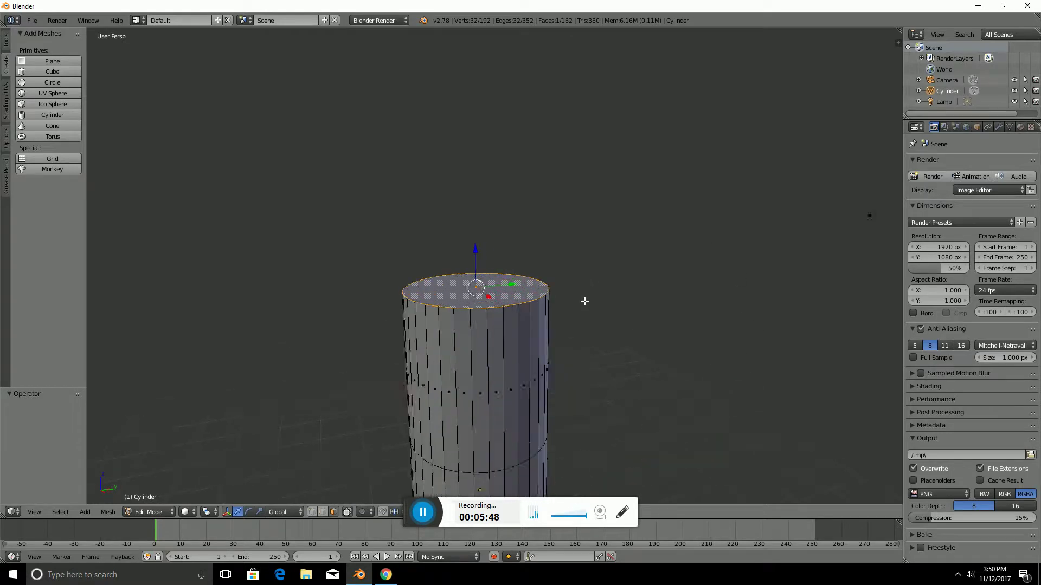
key("ctrl+r")
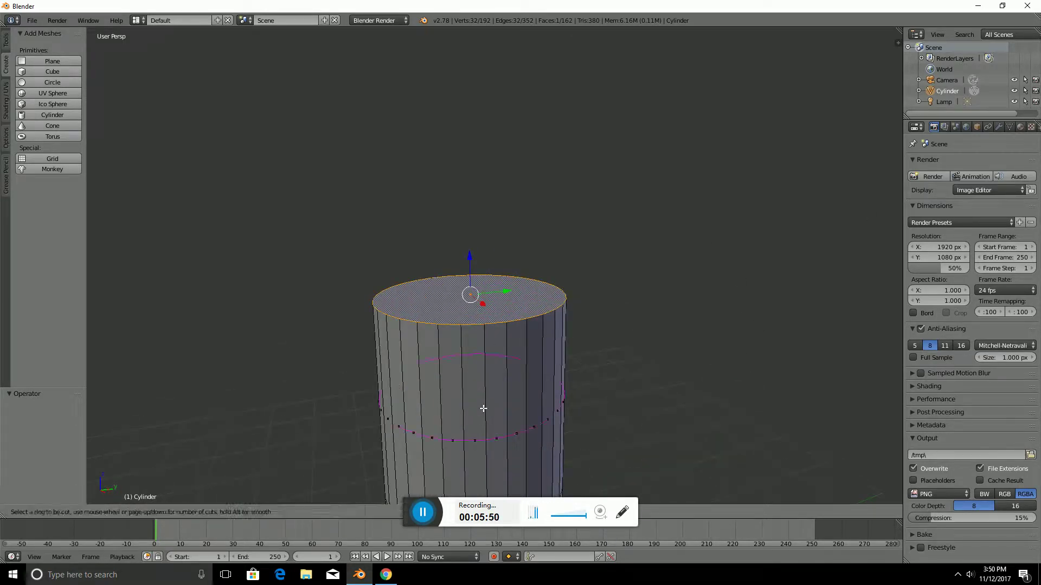
left_click(482, 441)
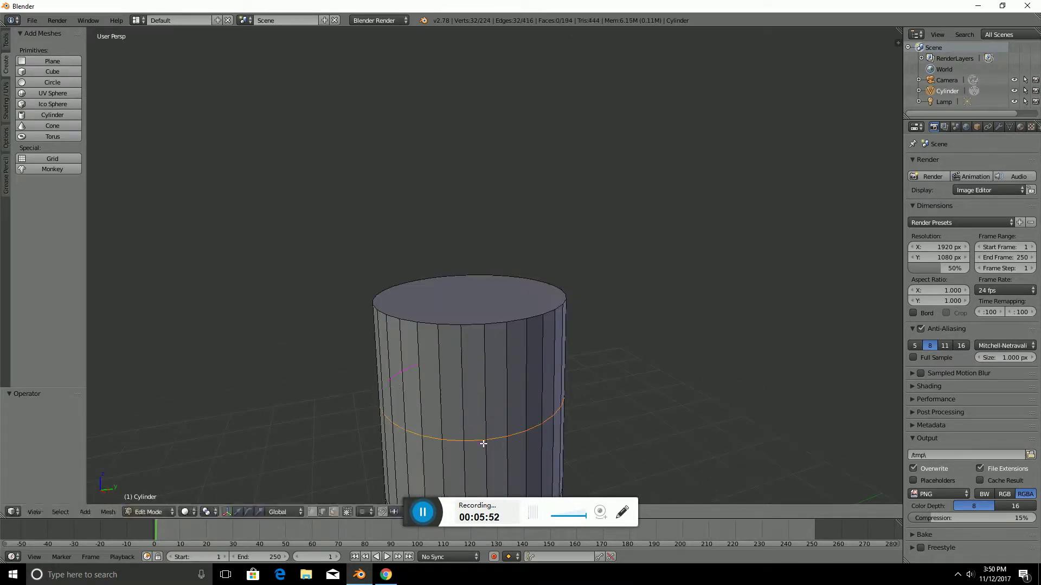
left_click(530, 394)
key("s")
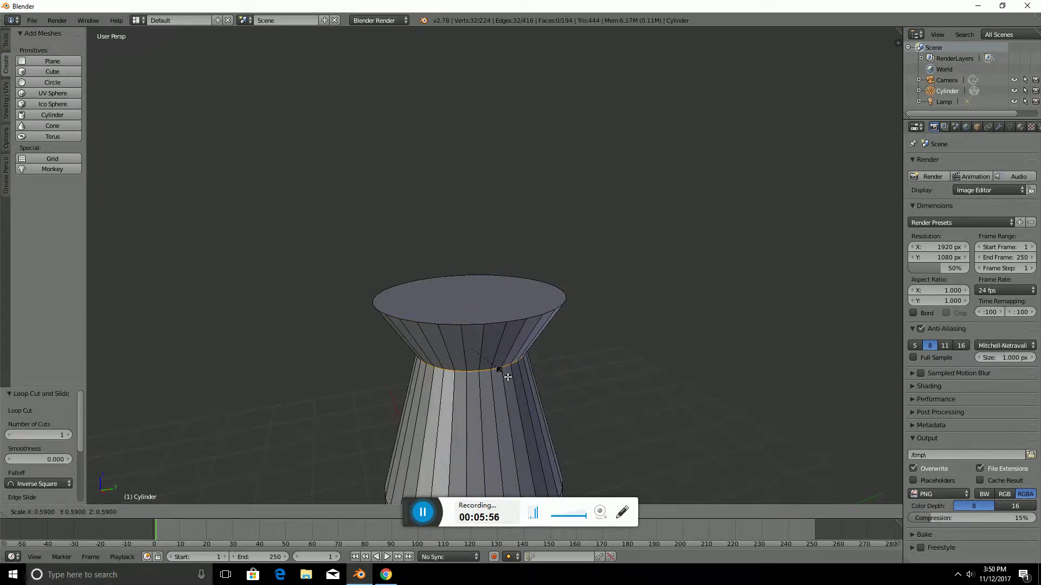
left_click(507, 377)
key("ctrl+z")
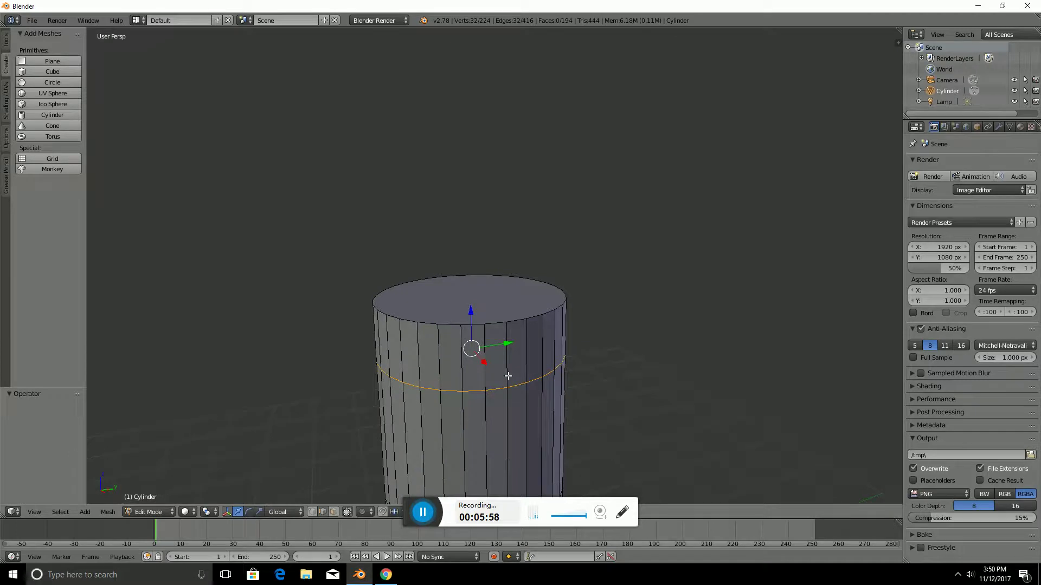
key("ctrl+z")
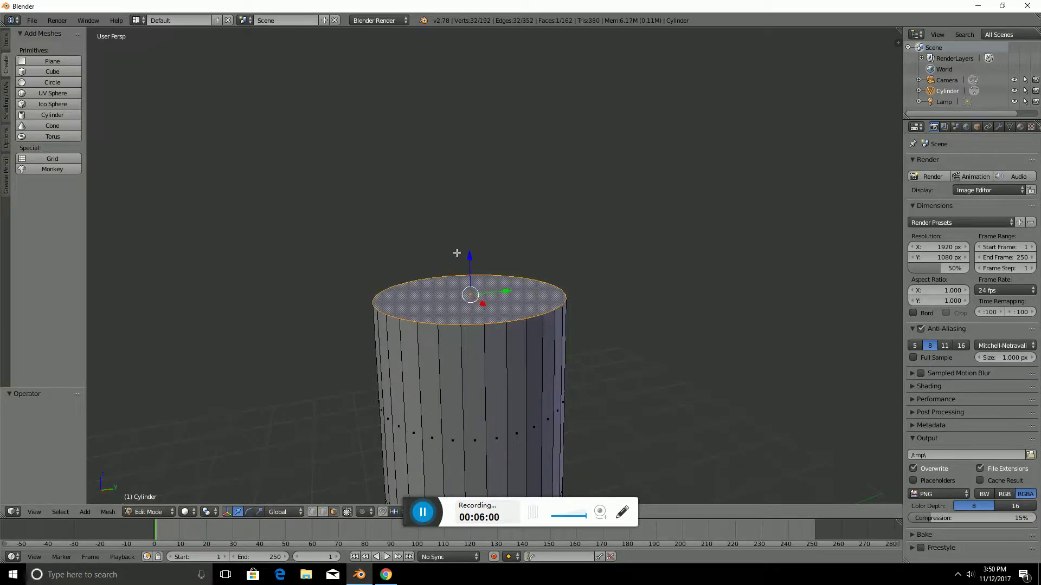
- Extrude the top face 1 unit upward and scale it to about 0.55 to form a tapered shoulder
key("e")
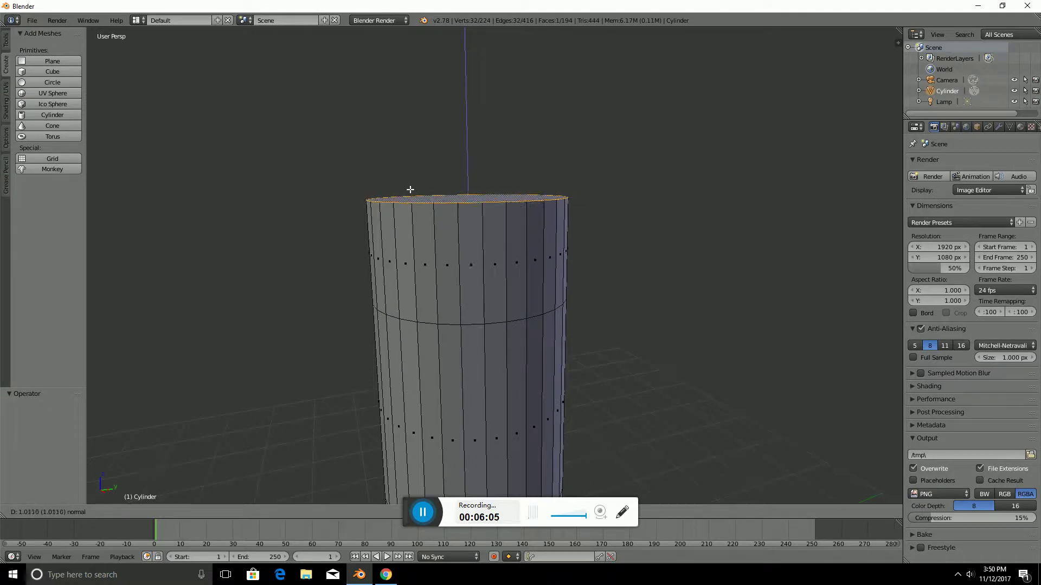
left_click(410, 189)
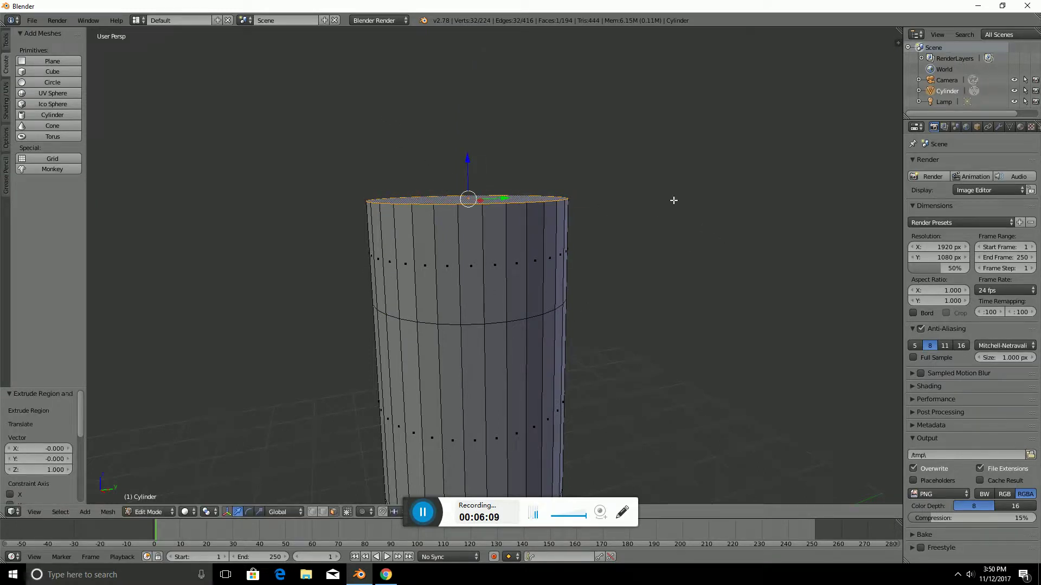
key("s")
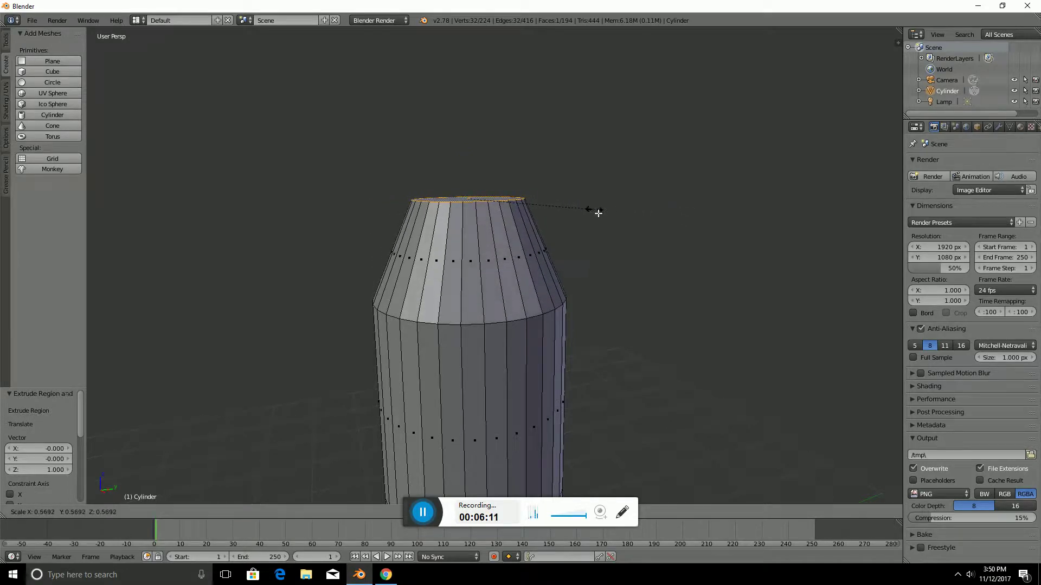
left_click(593, 211)
- Extrude the narrowed top face about 1.56 units upward to form a neck, followed by a second extrusion of about 0.53 units
middle_click_drag(592, 204, 606, 232)
key("e")
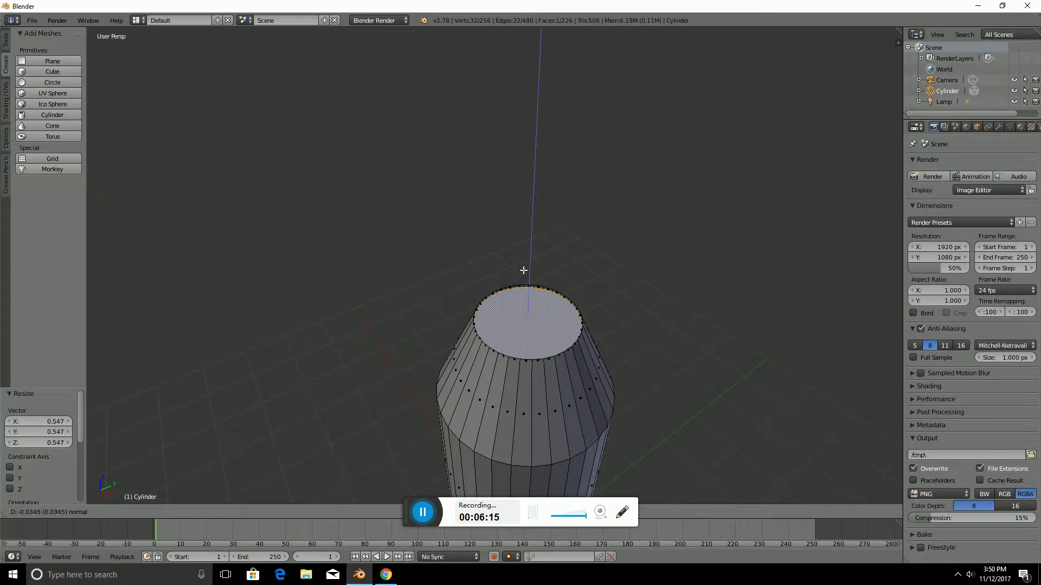
left_click(540, 134)
middle_click_drag(582, 200, 557, 168)
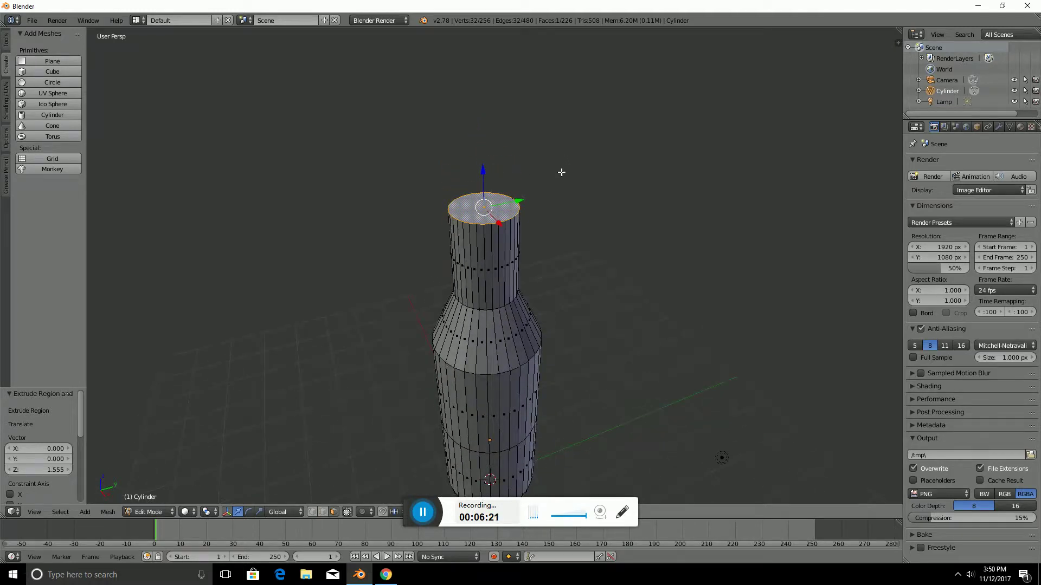
key("e")
left_click(540, 139)
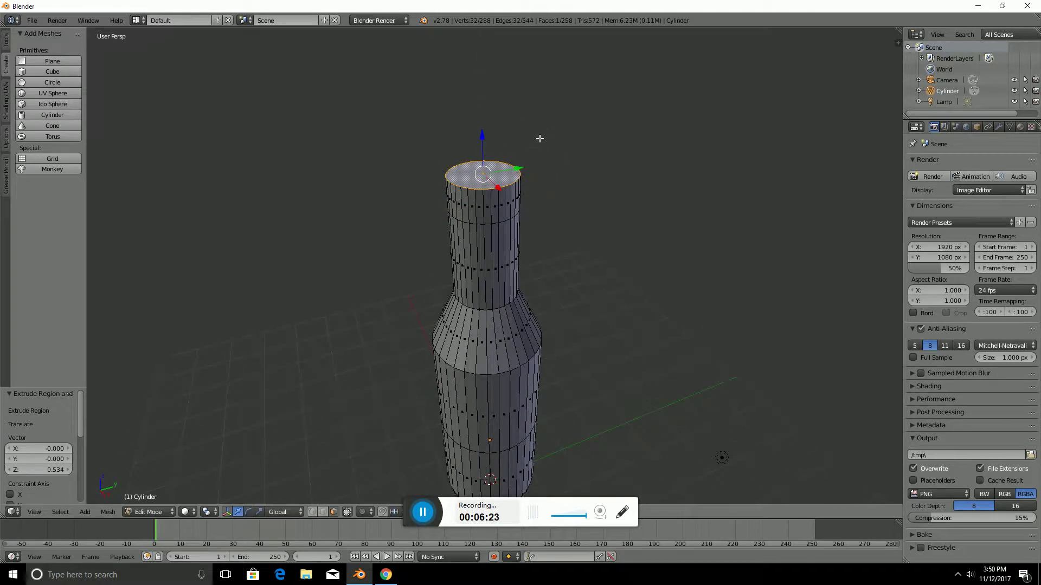
- Extrude the neck's top face about 0.12 units upward, try enlarging it to about 1.13, and undo the scaling
middle_click_drag(530, 156, 526, 234)
middle_click_drag(539, 343, 562, 282)
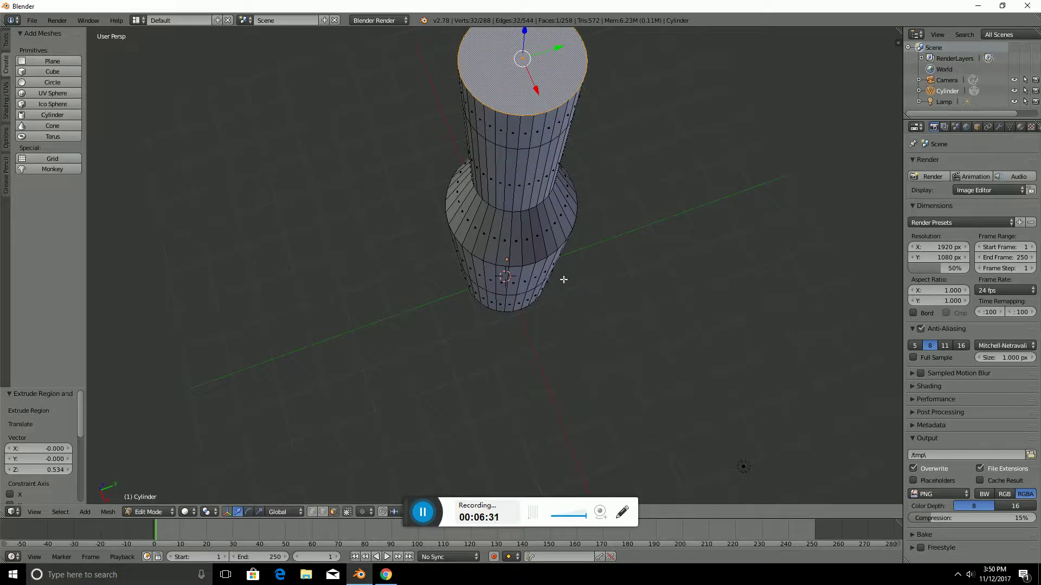
middle_click_drag(567, 232, 548, 281)
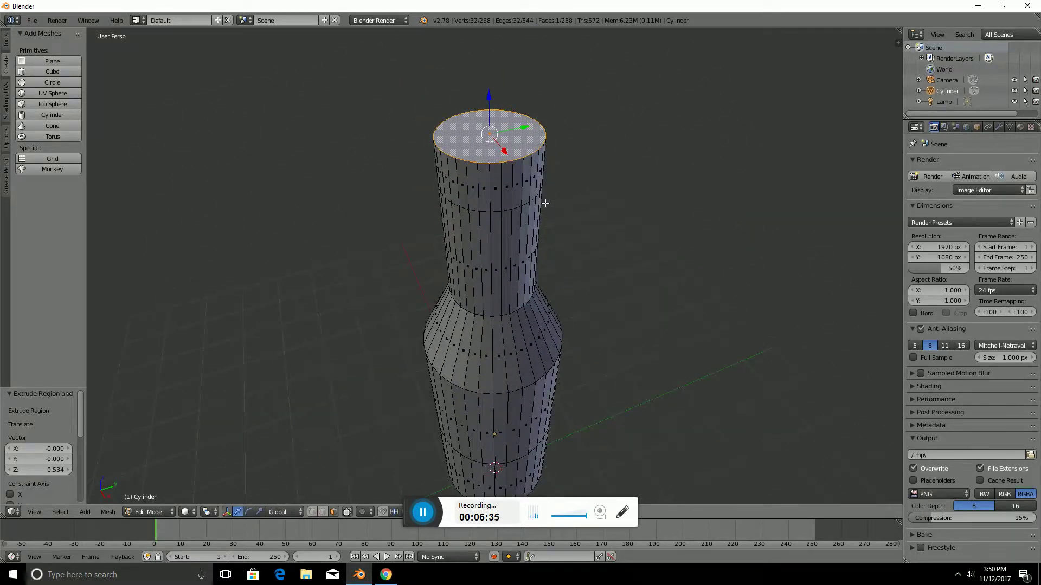
key("e")
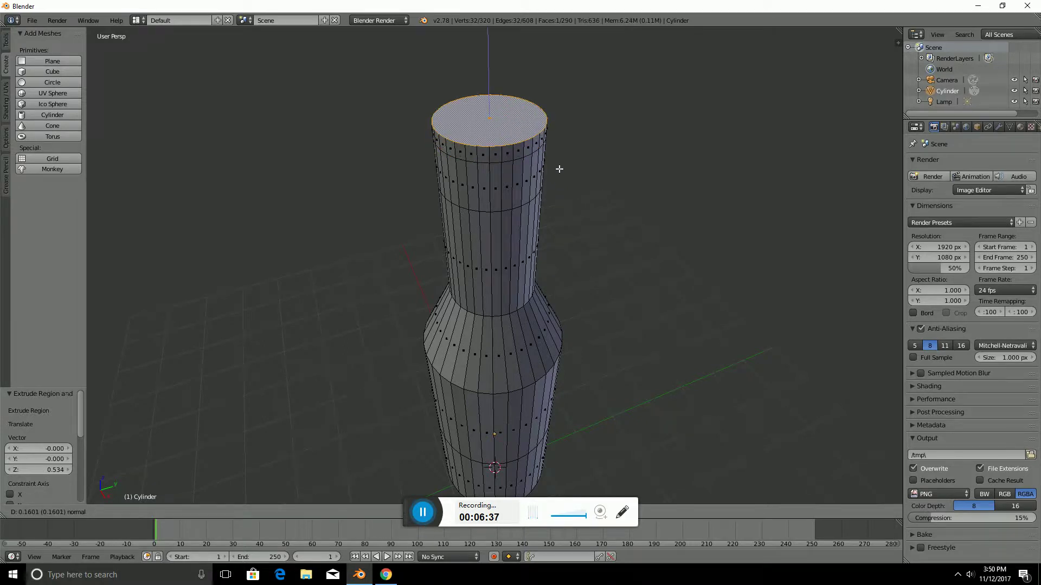
left_click(560, 172)
key("s")
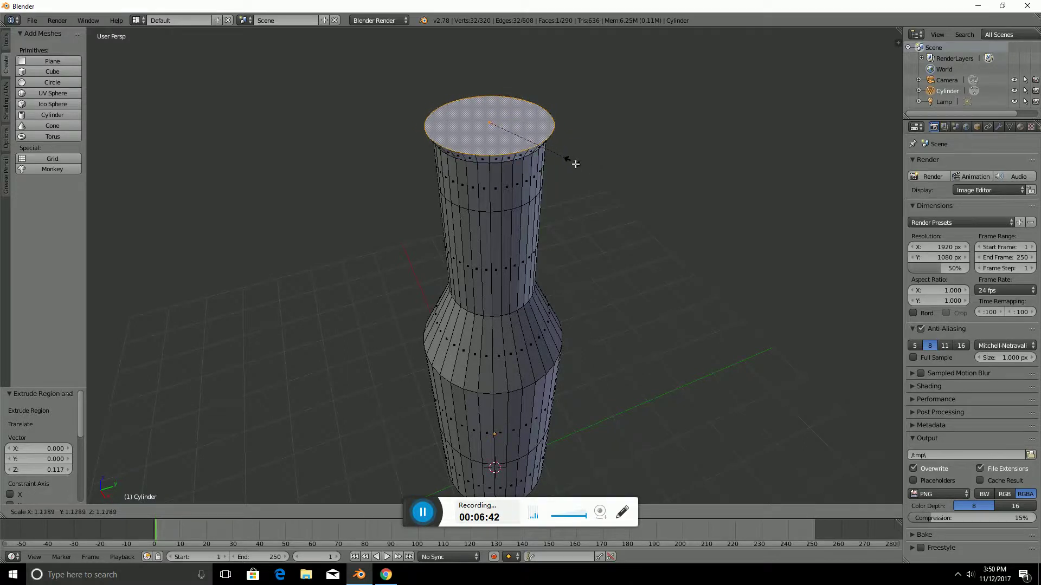
left_click(574, 162)
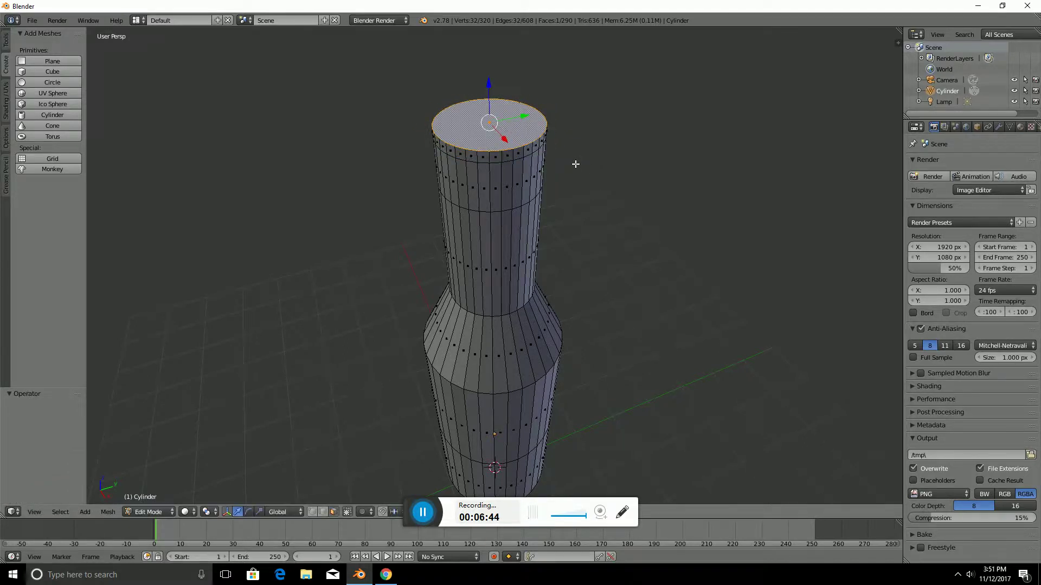
- Extrude the neck's top face about 0.39 units upward and scale it to about 1.61 to form a flared collar
key("e")
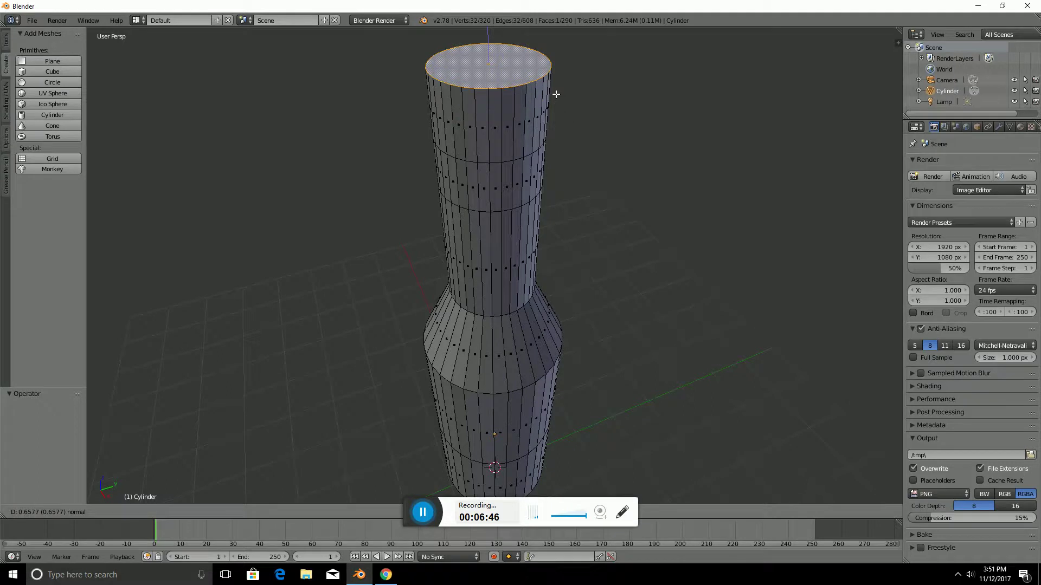
left_click(558, 122)
key("s")
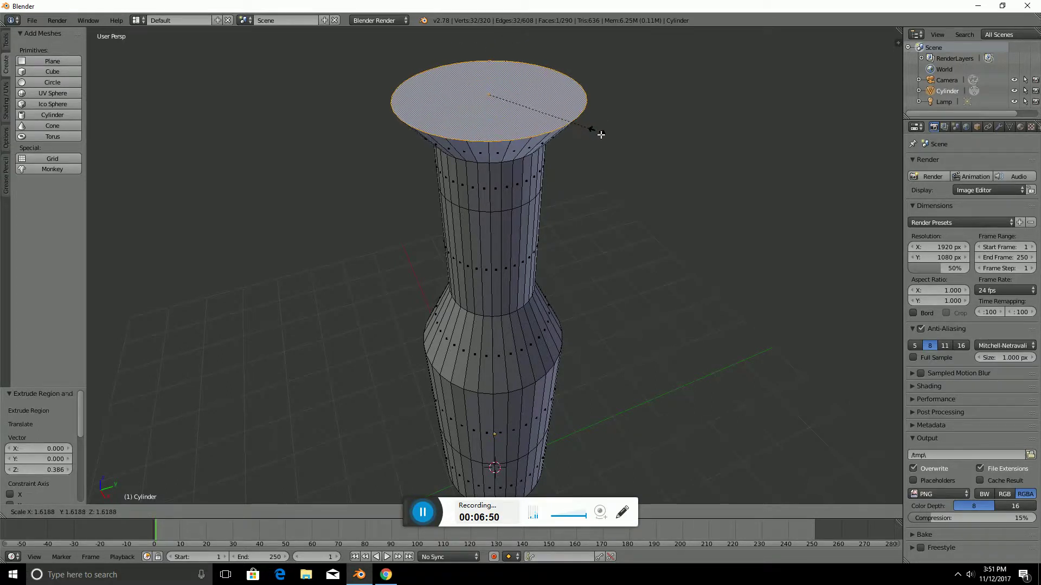
left_click(600, 132)
middle_click_drag(599, 135, 647, 214)
scroll(623, 222, "down", 5)
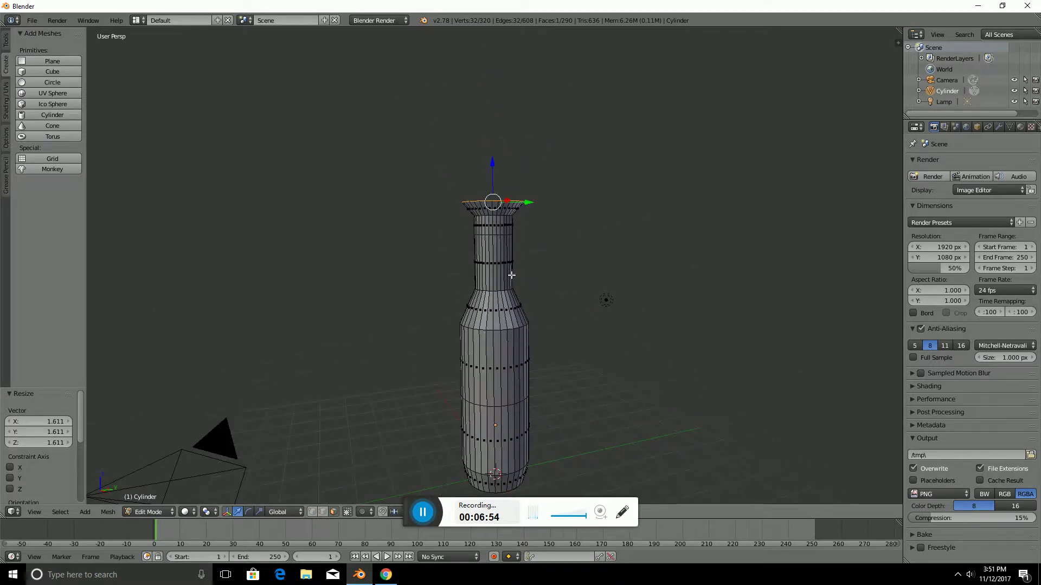
middle_click_drag(541, 172, 554, 195)
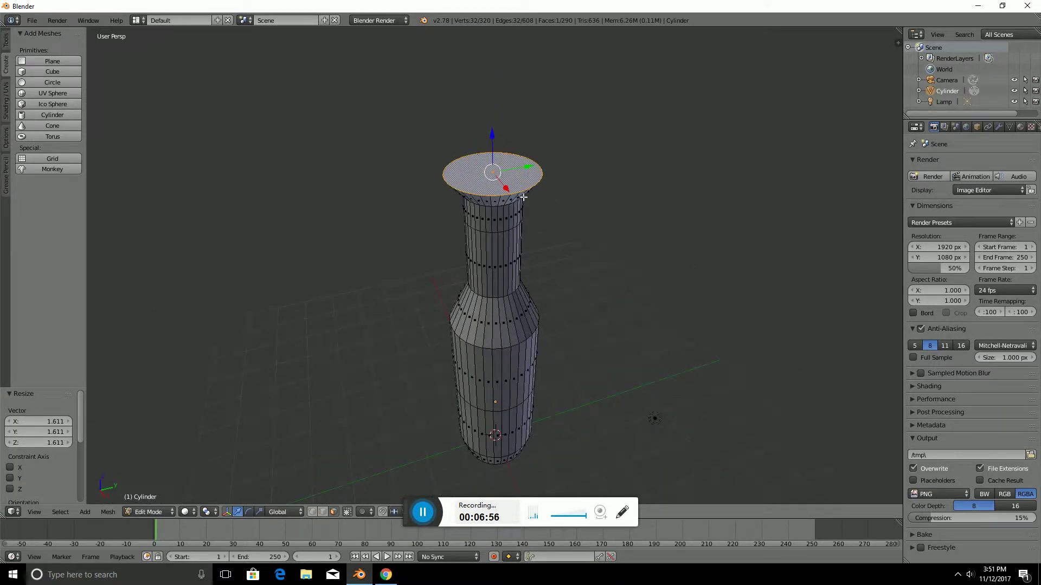
- Extrude the flared top face about 1.33 units upward to form a wide head above the neck
key("e")
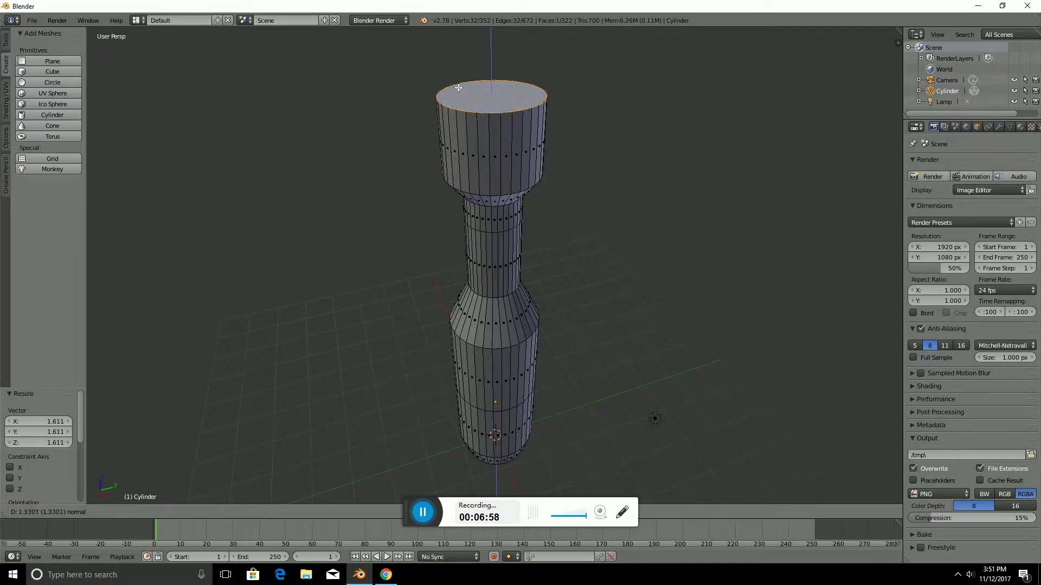
left_click(459, 87)
middle_click_drag(495, 99, 506, 237)
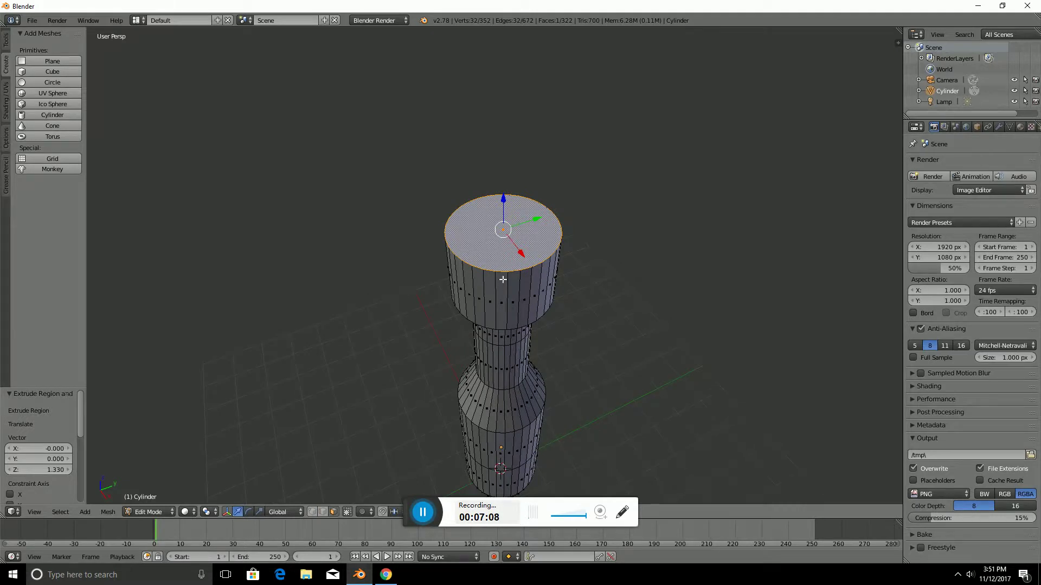
- Extrude the head's top face about 0.42 units upward and scale it to about 0.94 to begin rounding it
scroll(493, 268, "up", 2)
key("e")
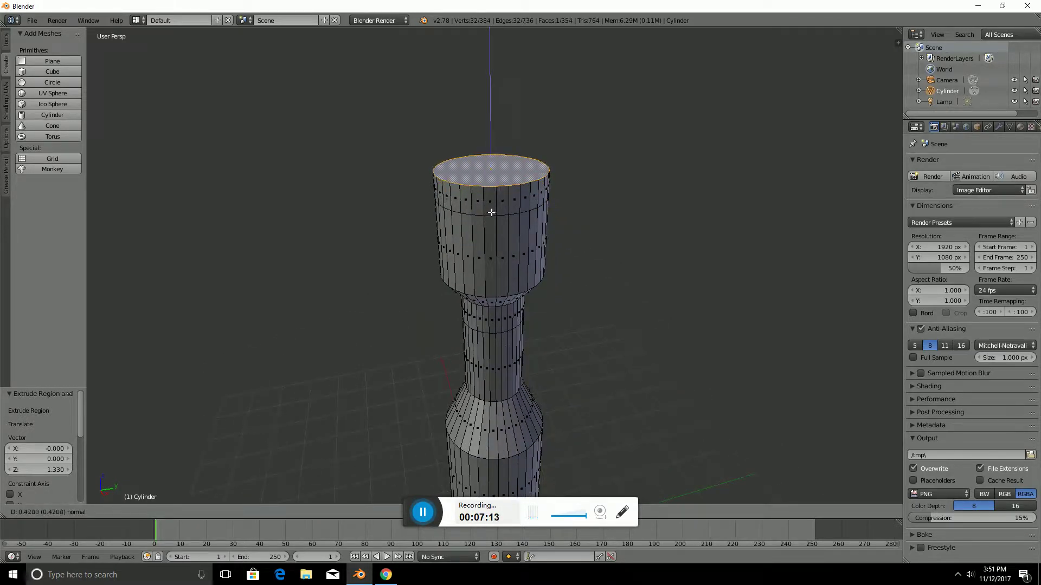
left_click(491, 213)
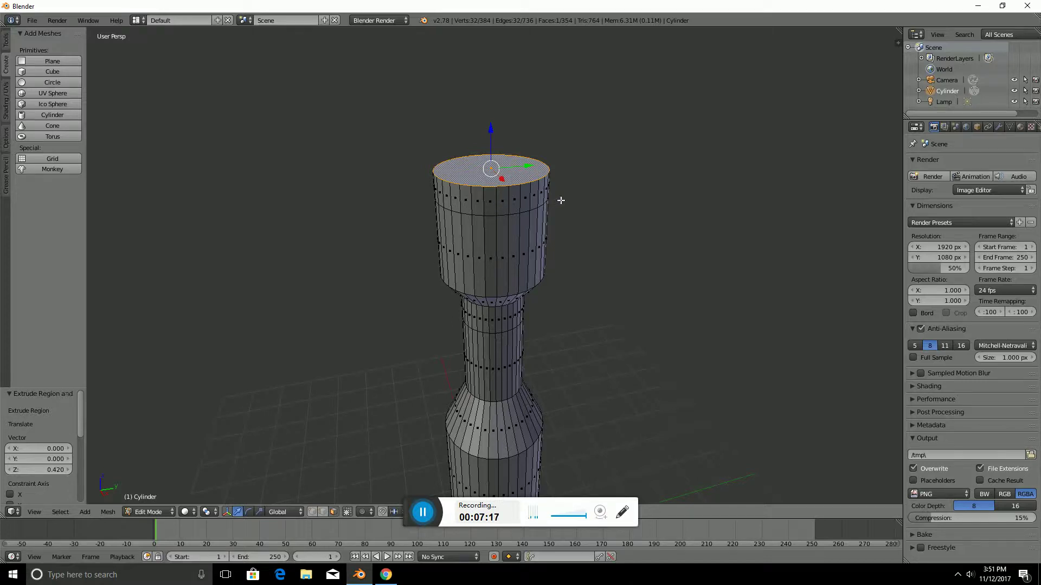
key("s")
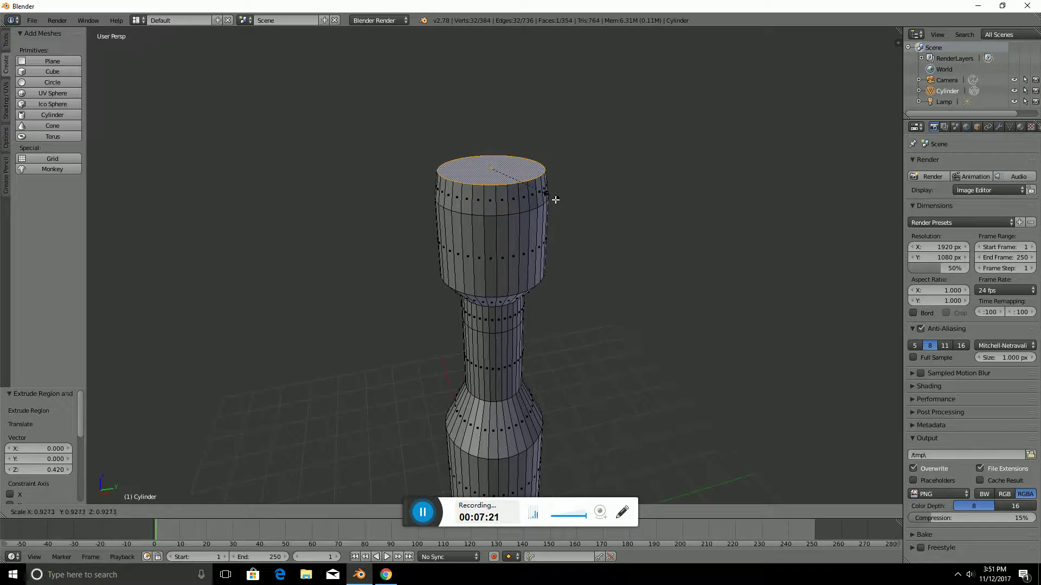
left_click(556, 201)
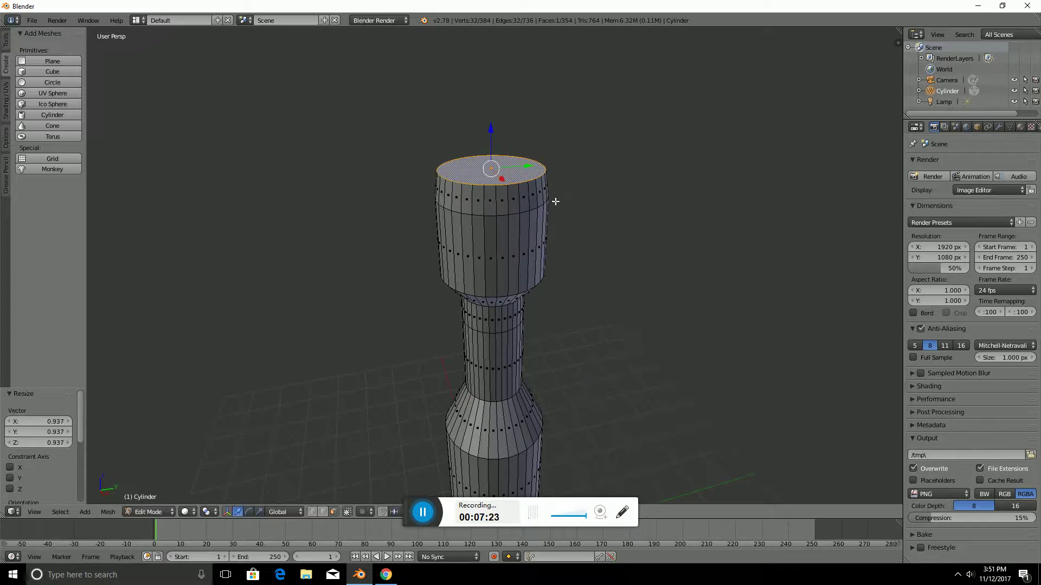
- Extrude the top face about 0.29 units further upward and scale it to about 0.86
key("e")
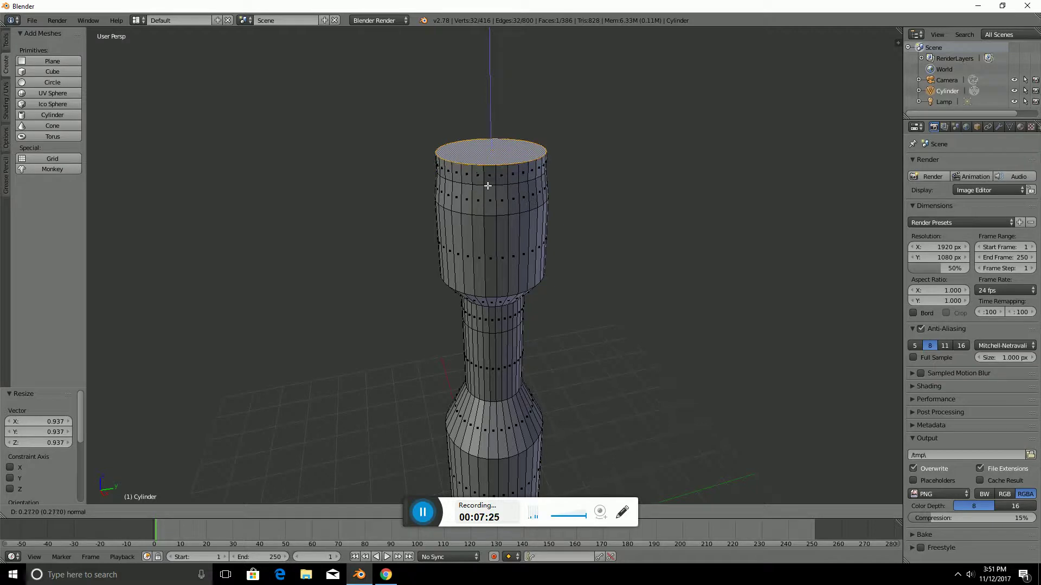
left_click(489, 185)
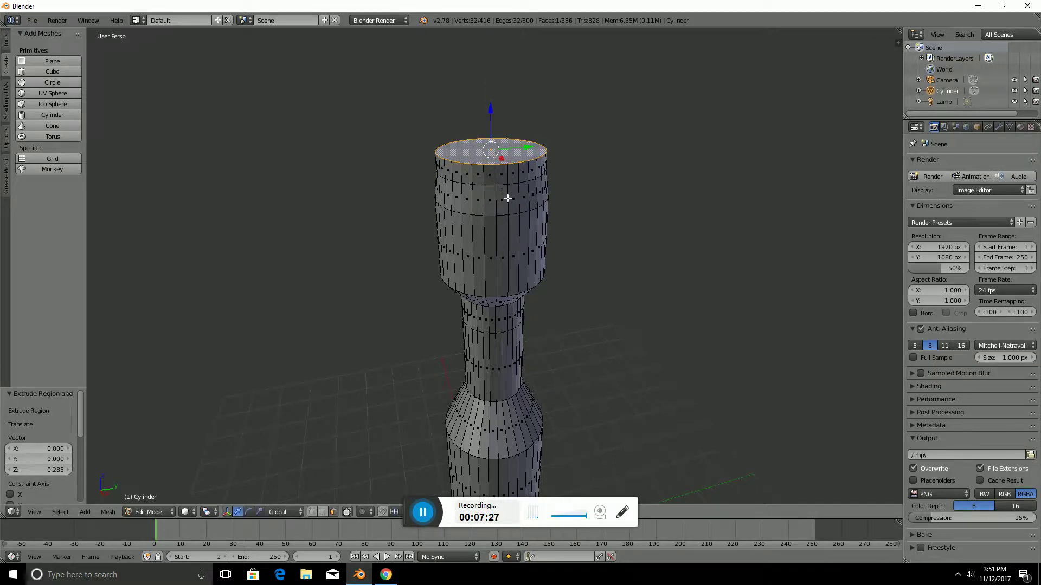
key("s")
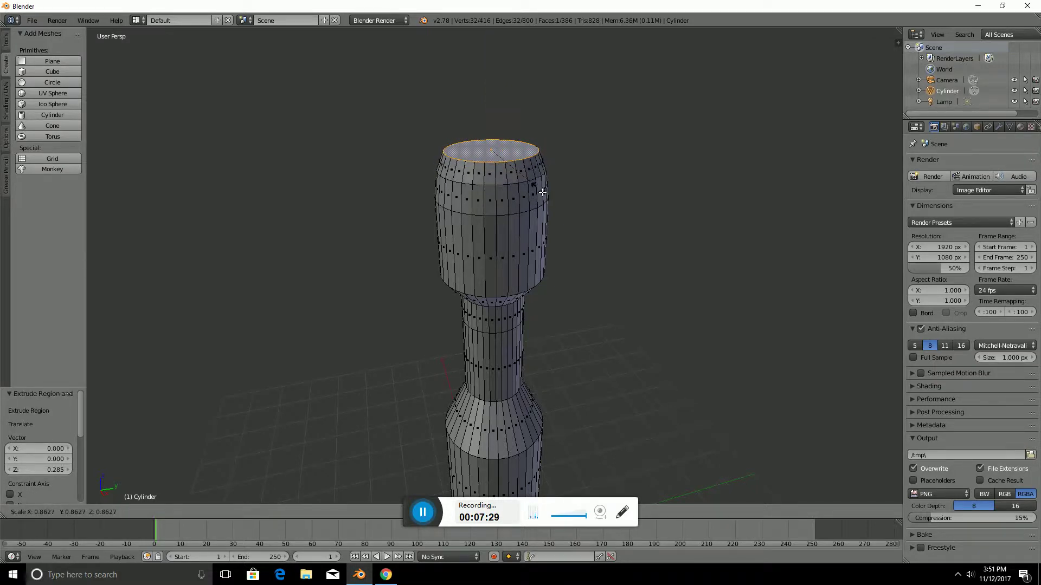
left_click(543, 192)
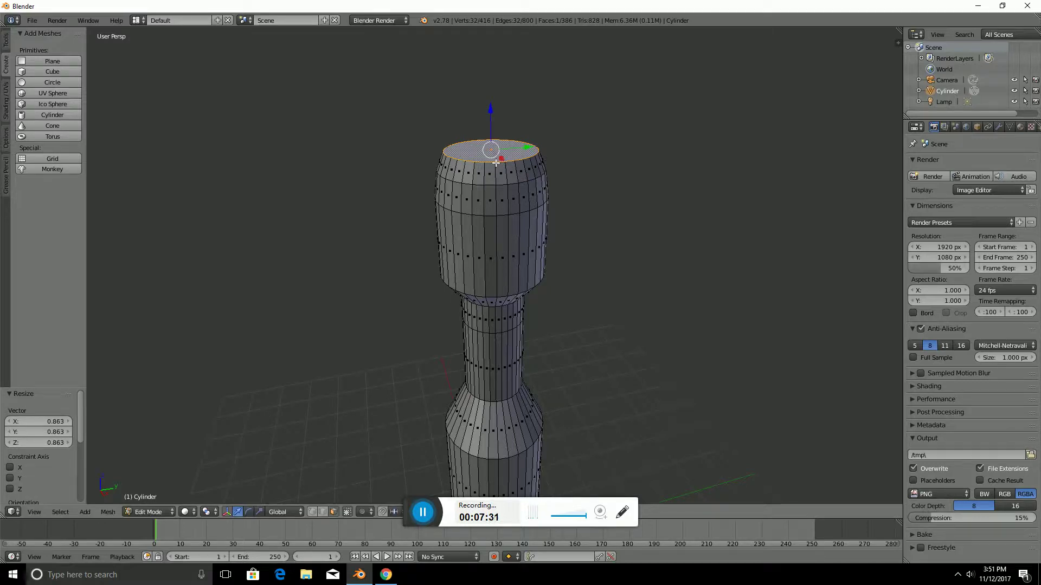
- Extrude the top face about 0.17 units upward and scale it to about 0.8 to continue the dome
key("e")
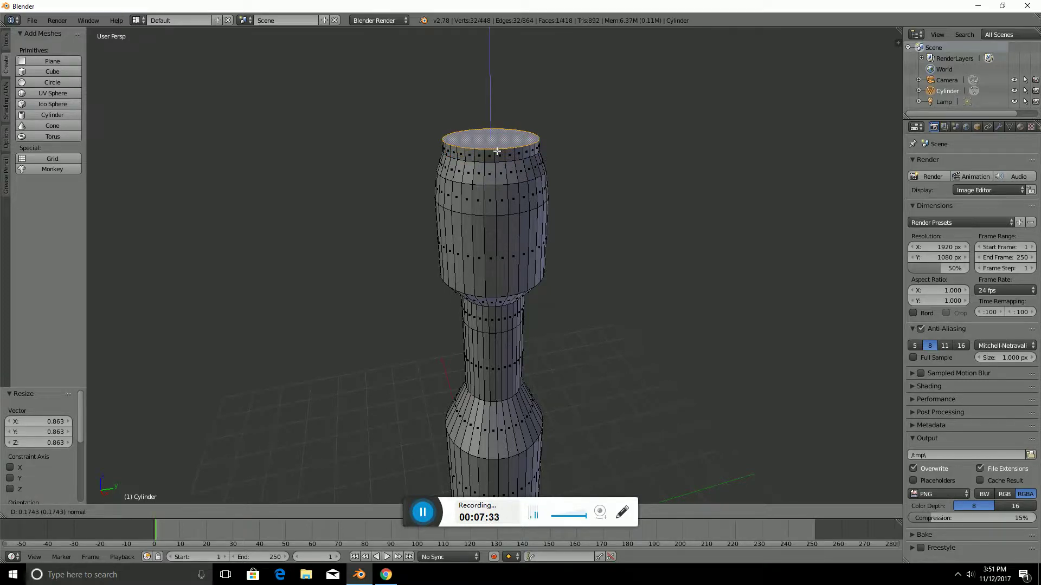
left_click(498, 151)
key("s")
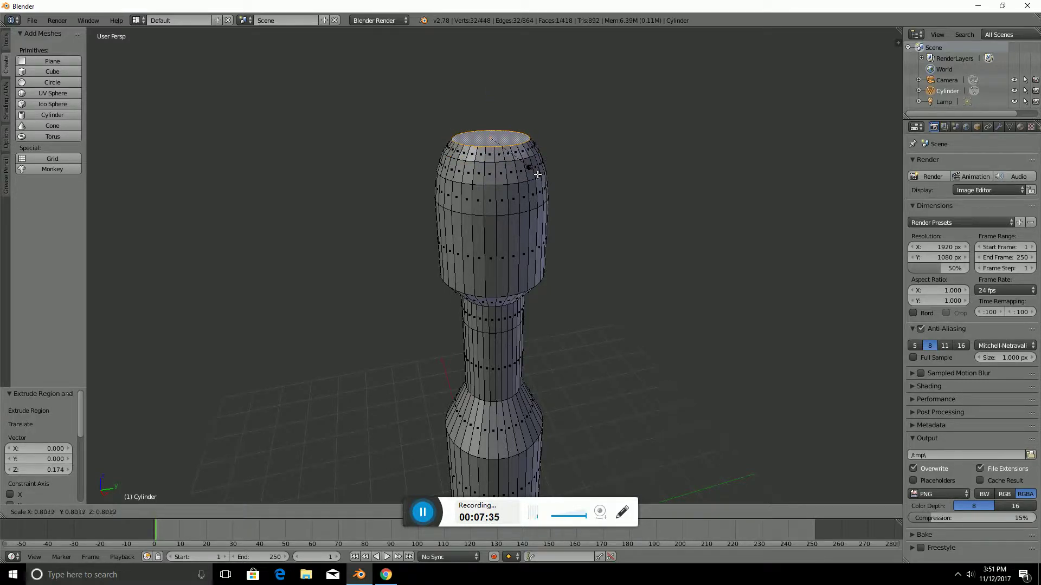
left_click(537, 174)
- Try extruding the dome's top face about 0.15 units and scaling it to about 0.65, then undo both operations
key("e")
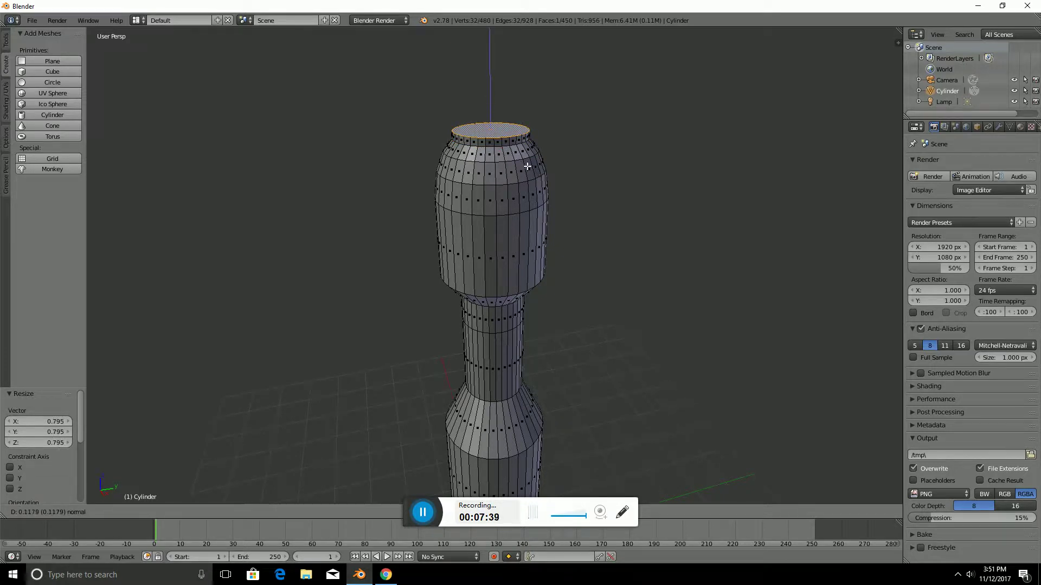
left_click(528, 164)
key("s")
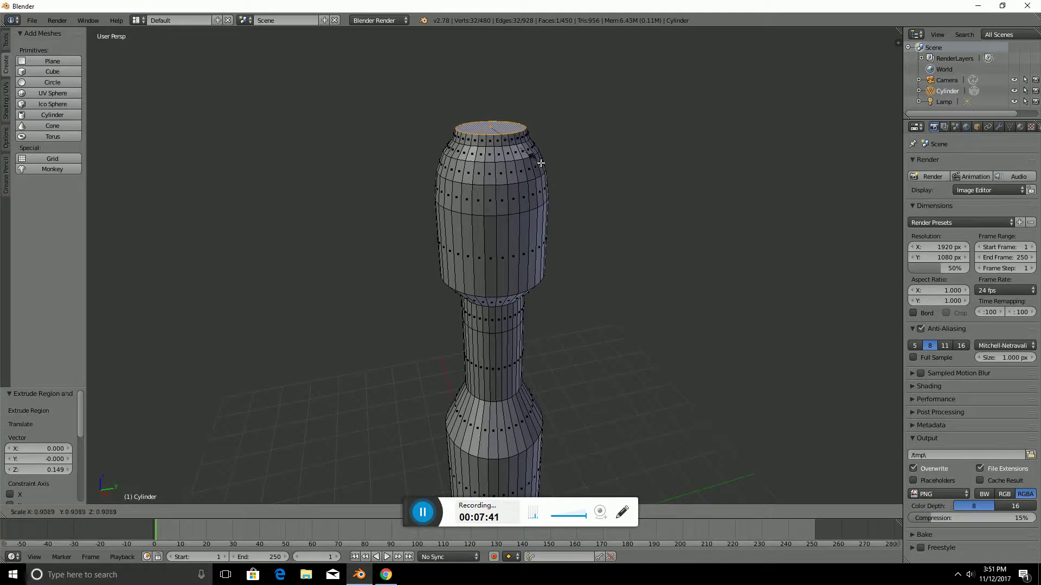
left_click(534, 142)
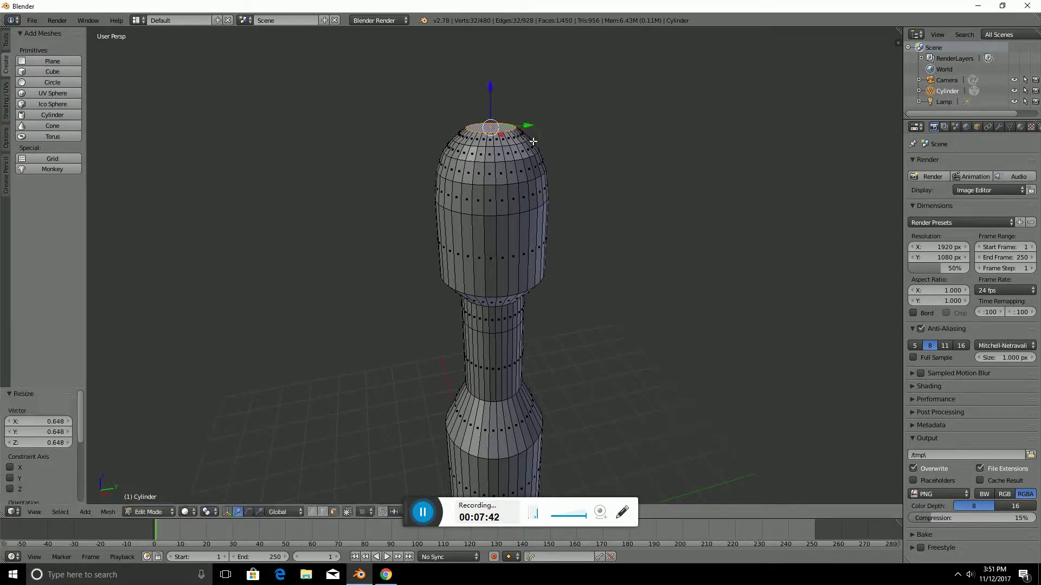
key("ctrl+z")
key("ctrl+z")
key("e")
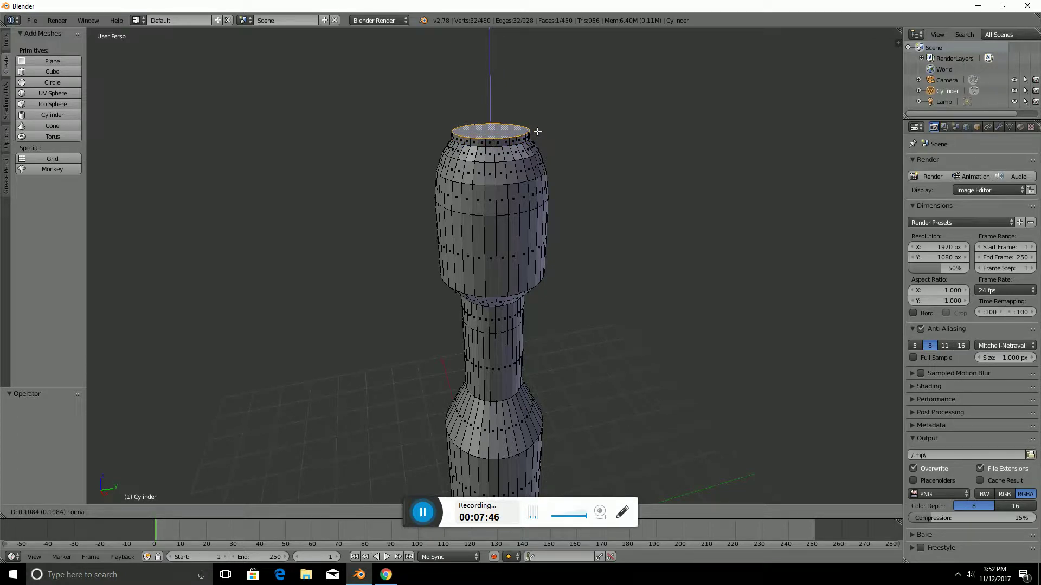
left_click(537, 131)
key("ctrl+z")
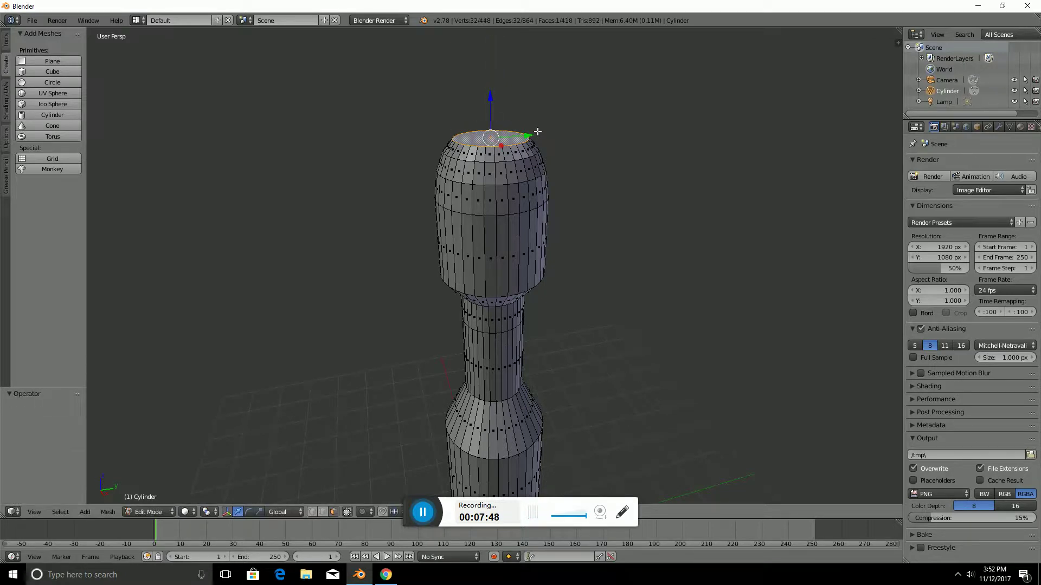
- Try extruding the top face about 0.12 units and scaling it to about 0.52, then undo the scaling and extrusion
key("e")
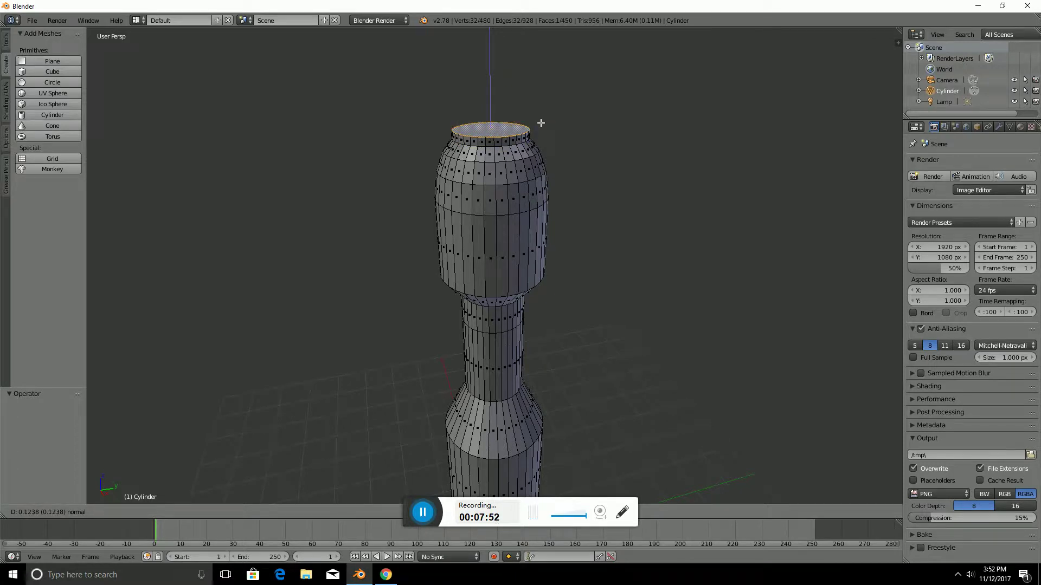
left_click(541, 124)
key("s")
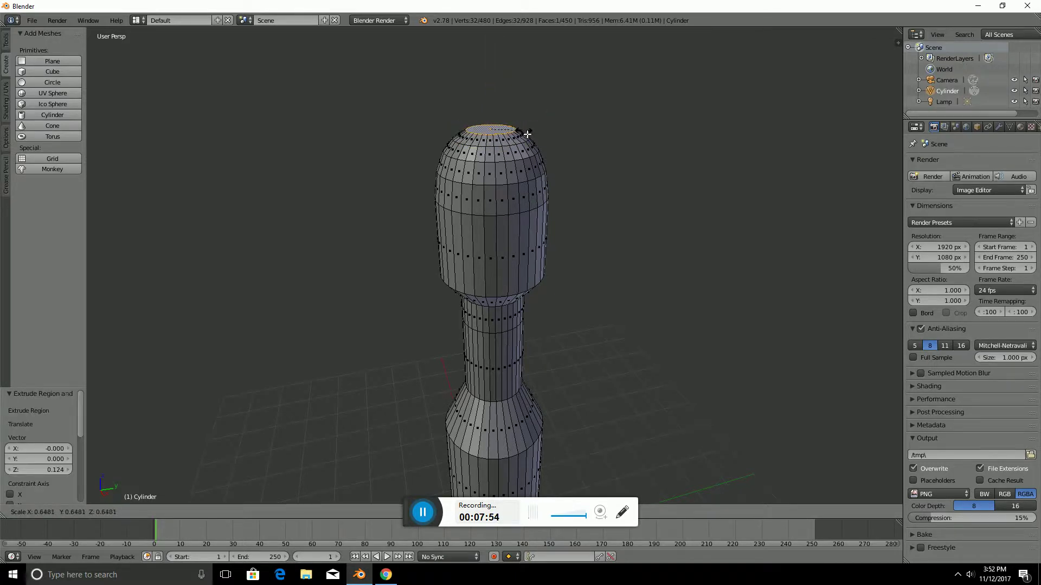
left_click(521, 134)
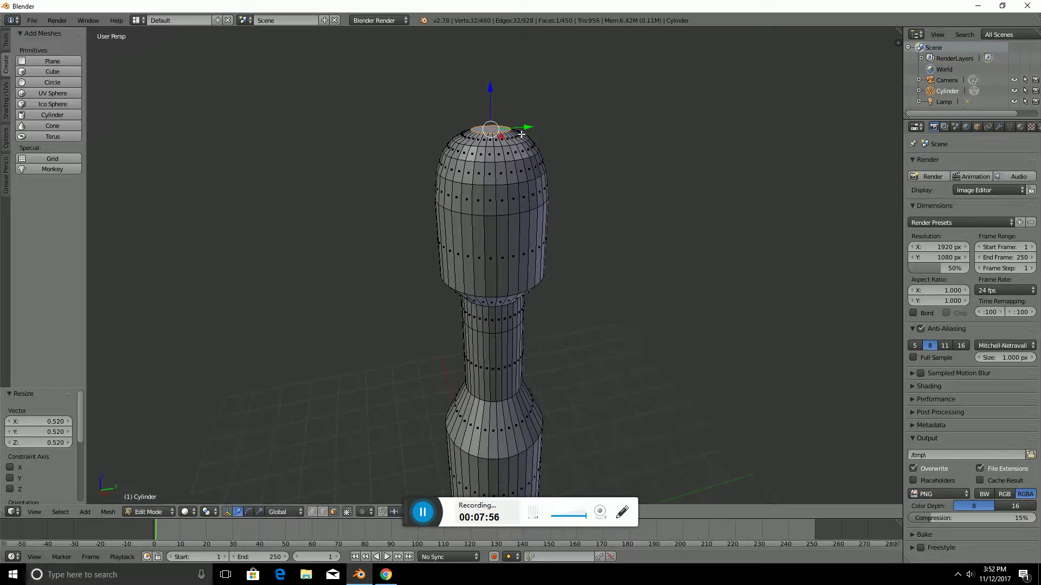
key("ctrl+z")
- Extrude the dome's top face slightly upward, and undo the tiny extra extrusion of about 0.007 units made on top of it
key("e")
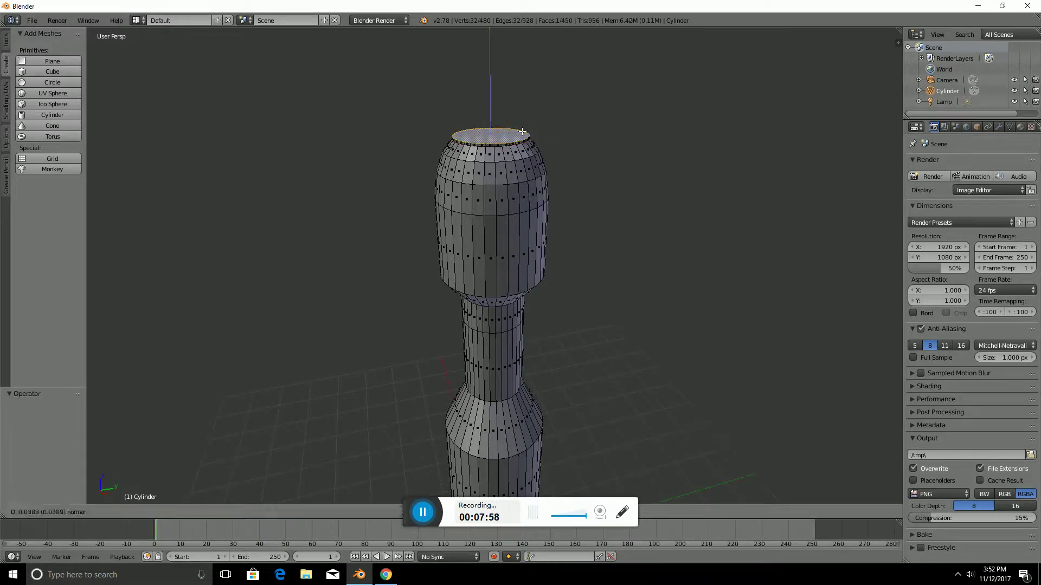
left_click(529, 128)
key("e")
left_click(531, 127)
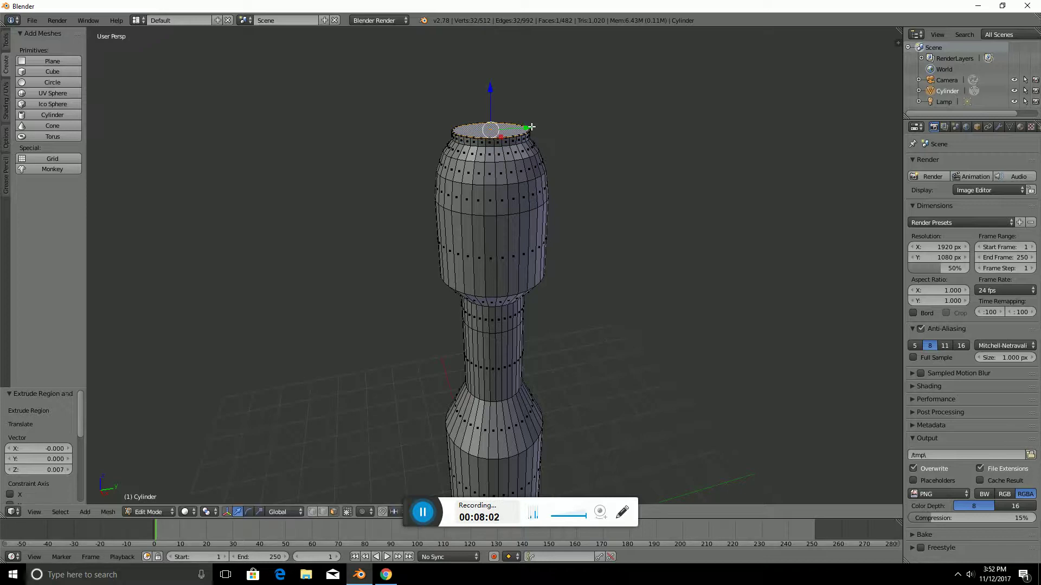
key("ctrl+z")
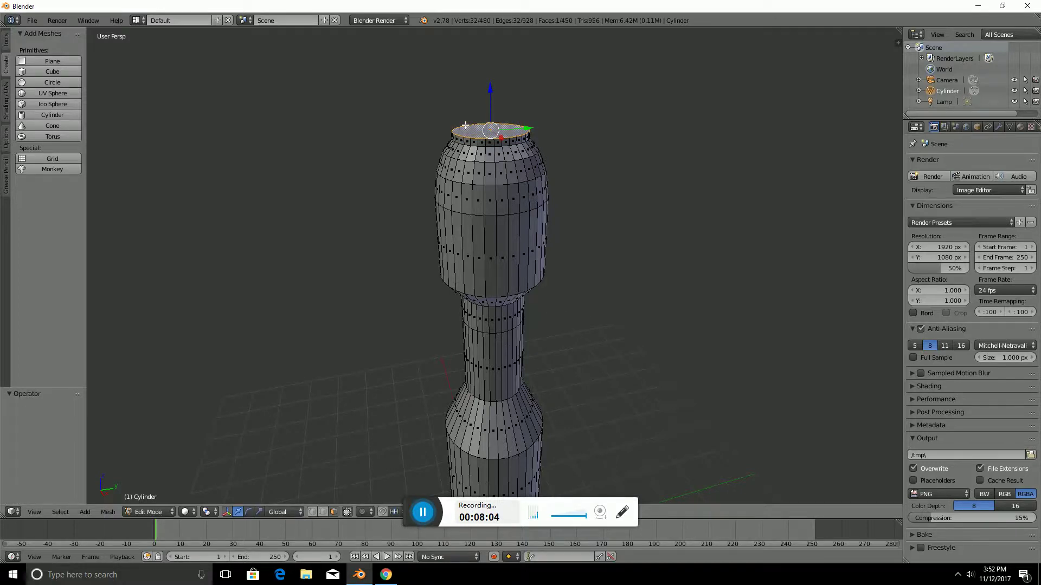
- Scale the dome's top face to about 0.54 to round off the tip
middle_click_drag(465, 125, 545, 143)
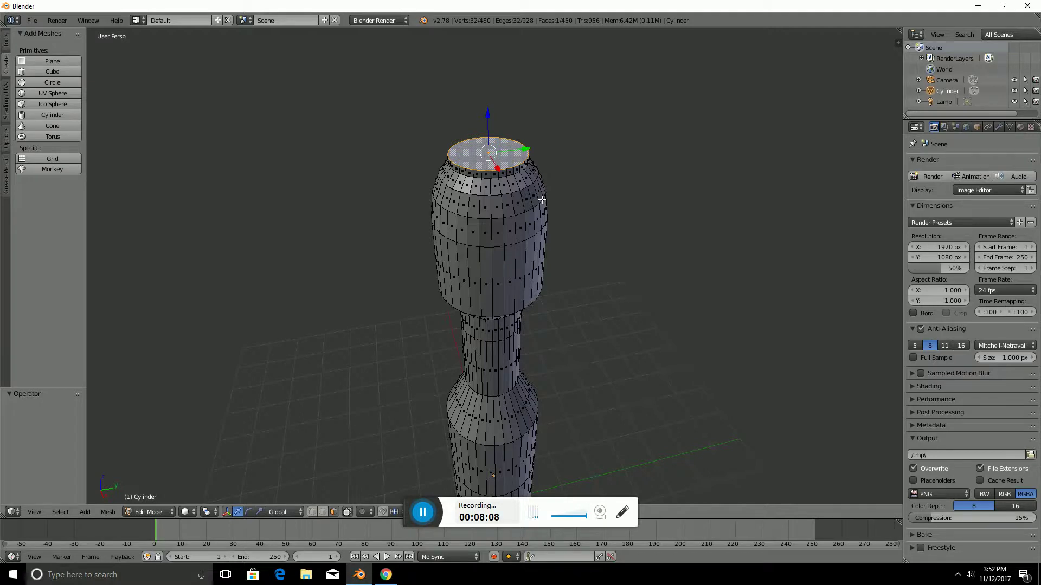
key("s")
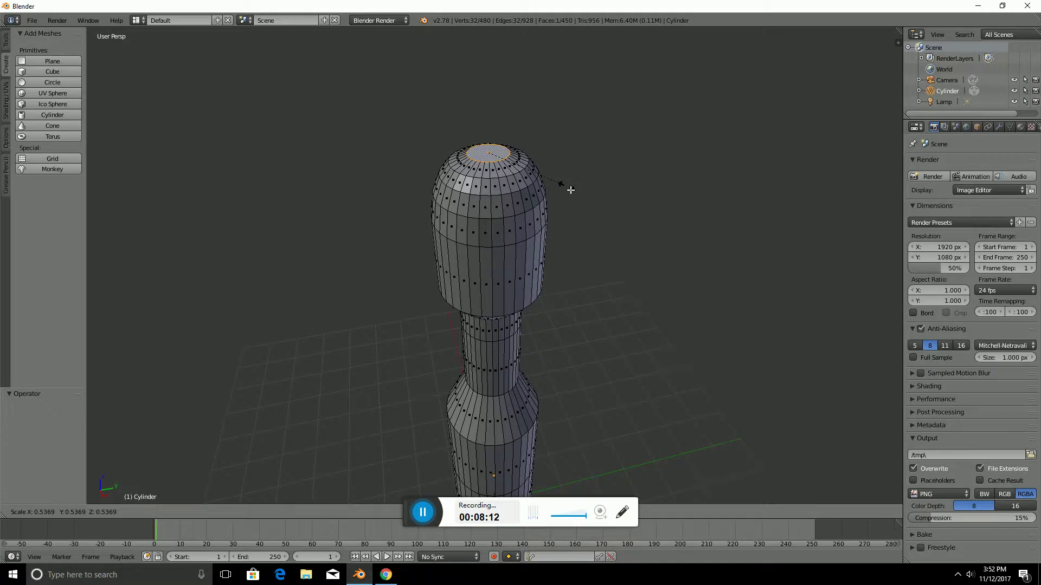
left_click(571, 190)
- Extrude the small top face about 0.04 units upward and scale it to about 0.41 to close the dome
key("e")
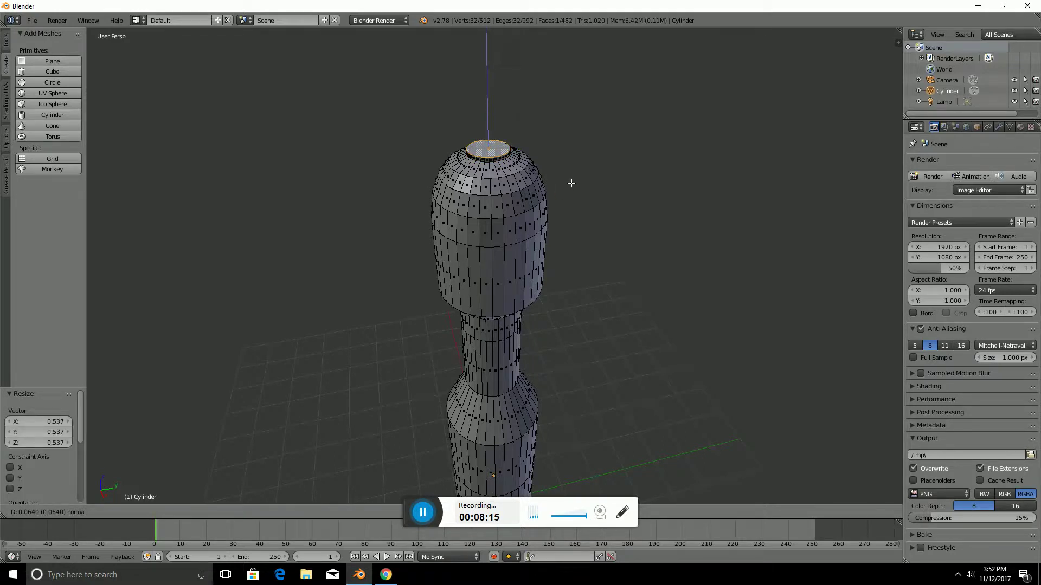
left_click(571, 185)
key("s")
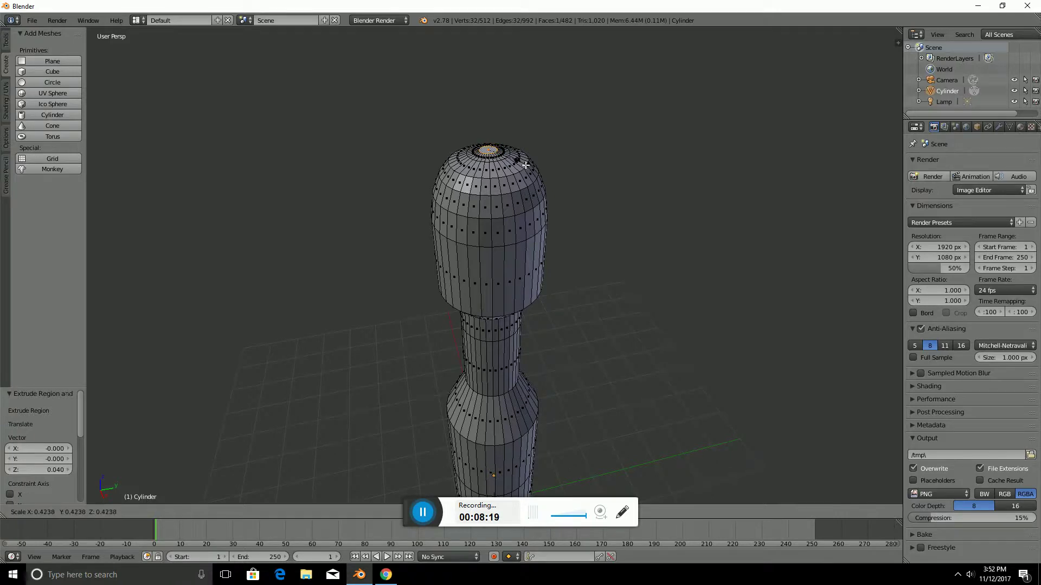
left_click(589, 182)
- Select a single side face on the head and switch the cylinder to Object Mode
middle_click_drag(590, 182, 652, 155)
right_click(486, 228)
scroll(643, 186, "down", 5)
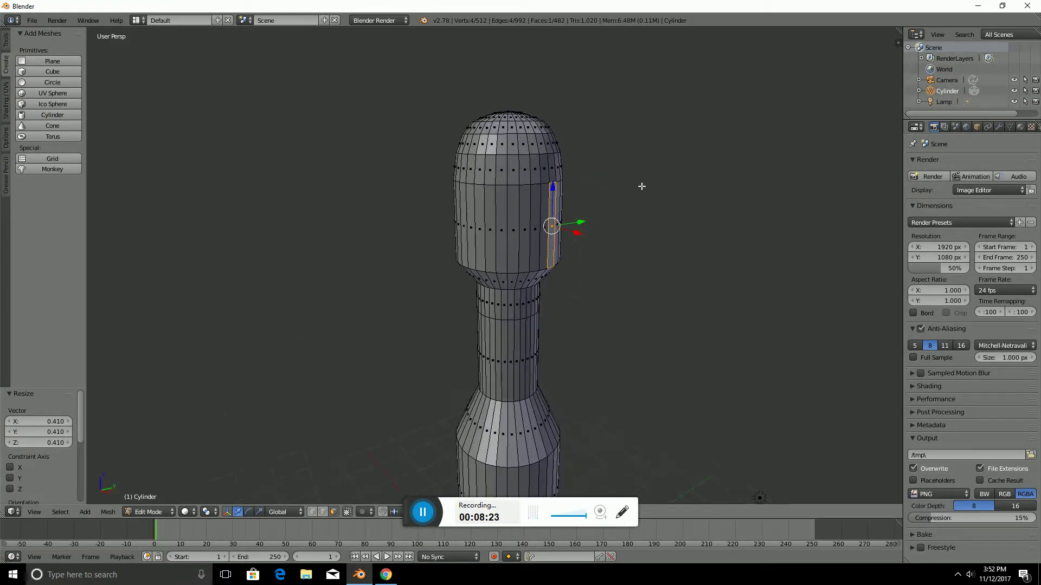
middle_click_drag(525, 370, 552, 383)
left_click(130, 512)
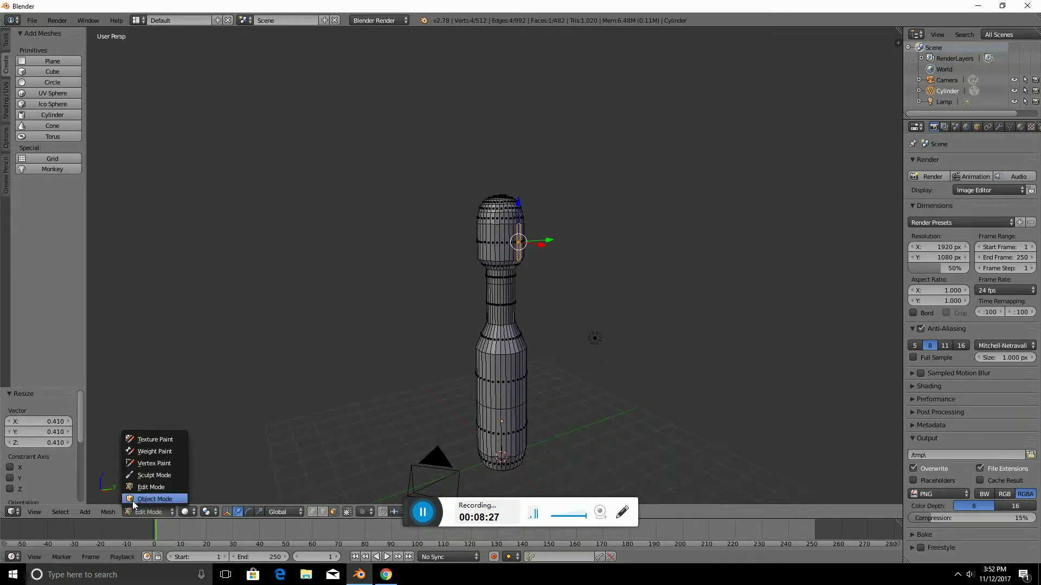
key("Tab")
- Examine the solid form's rounded head and neck up close from several angles, including from below
mouse_move(532, 418)
middle_mouse_down()
mouse_move(297, 437)
mouse_move(532, 431)
middle_mouse_up()
scroll(532, 431, "up", 4)
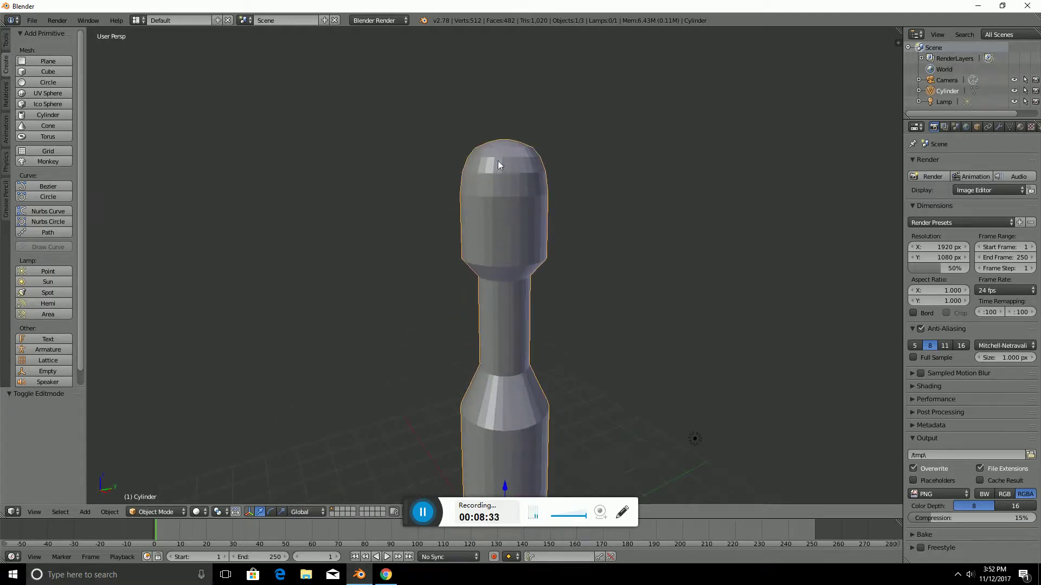
middle_click_drag(595, 286, 609, 341)
scroll(609, 341, "up", 2)
middle_click_drag(569, 298, 678, 201)
scroll(678, 200, "down", 3)
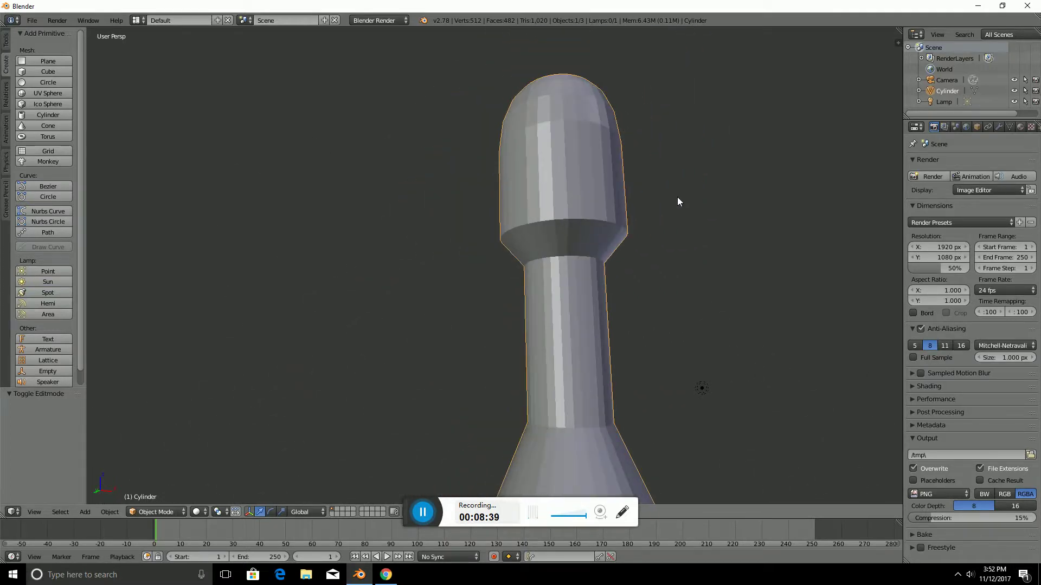
- Examine the bottle's overall shape and mesh in Edit Mode from several angles and distances
scroll(630, 232, "down", 5)
middle_click_drag(543, 365, 167, 462)
scroll(542, 391, "up", 3)
left_click(158, 512)
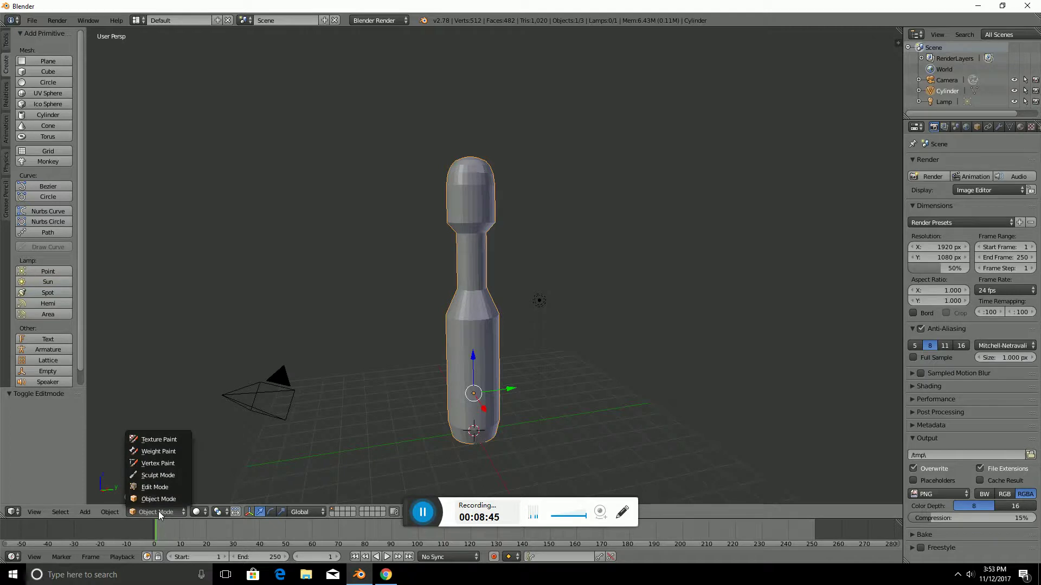
left_click(154, 487)
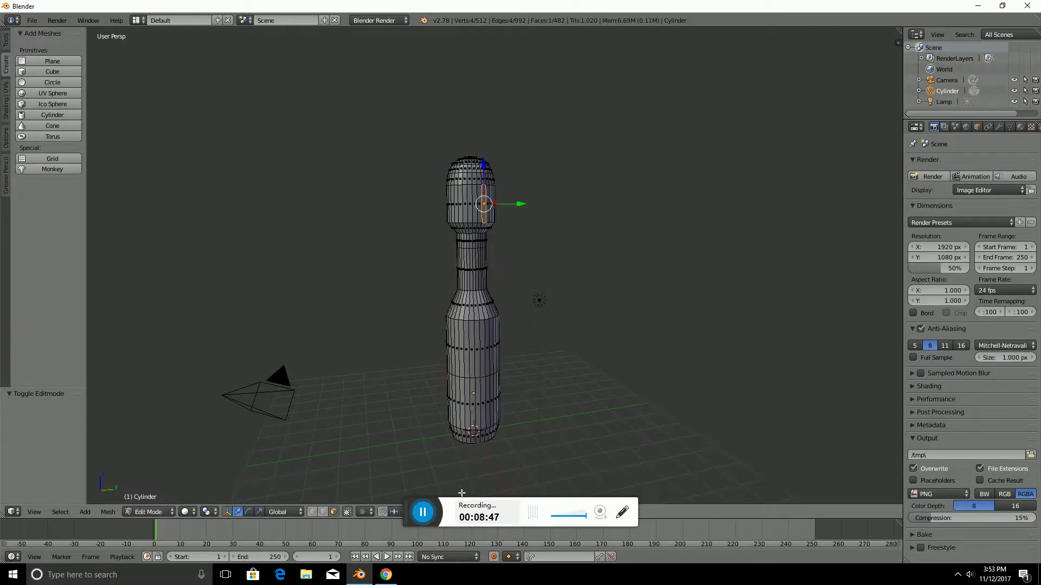
scroll(487, 387, "up", 4)
scroll(466, 393, "down", 3)
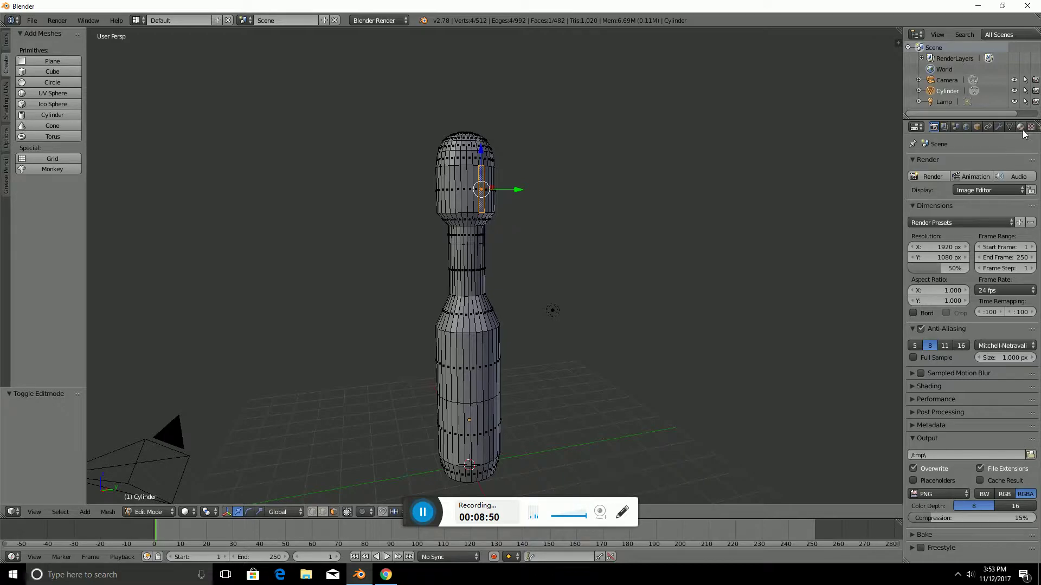
middle_click_drag(438, 464, 444, 430)
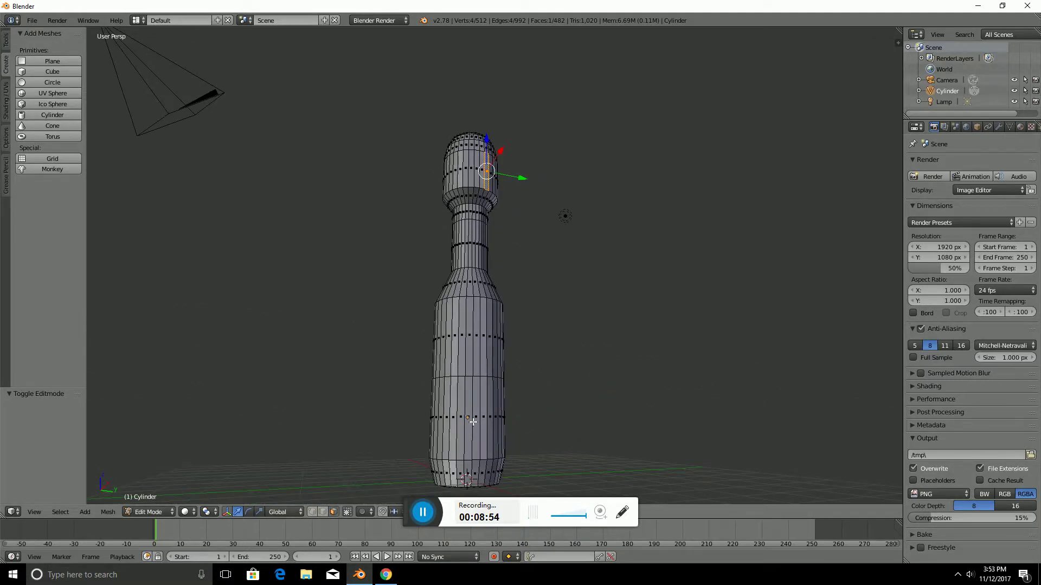
middle_click_drag(545, 382, 513, 409)
middle_click_drag(466, 457, 429, 306, "shift")
scroll(516, 363, "up", 2)
scroll(529, 377, "down", 6)
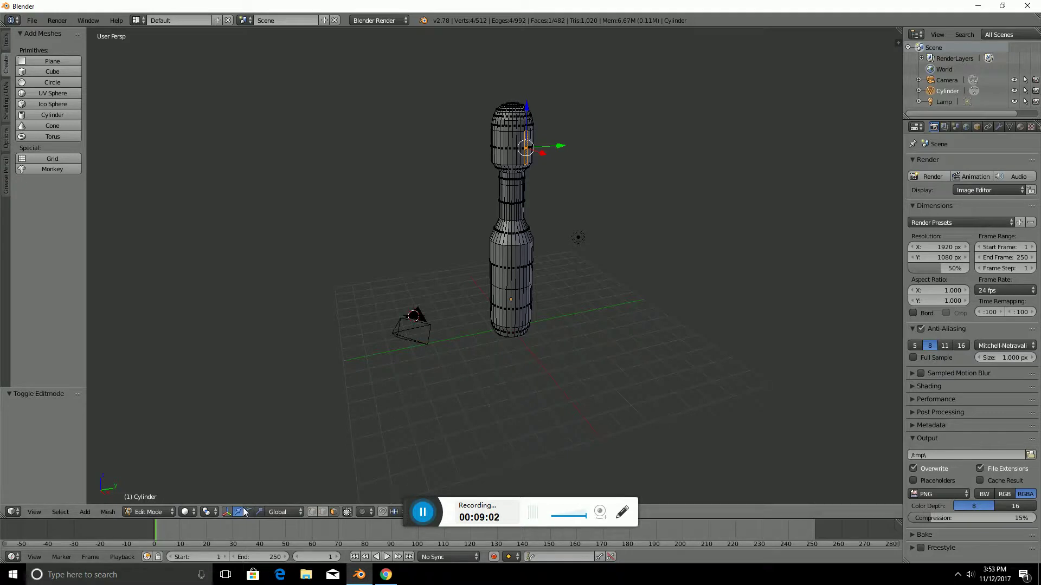
- Return to Object Mode and move the camera about 0.016 along the Y axis
left_click(145, 513)
left_click(146, 500)
right_click(412, 319)
key("g")
key("y")
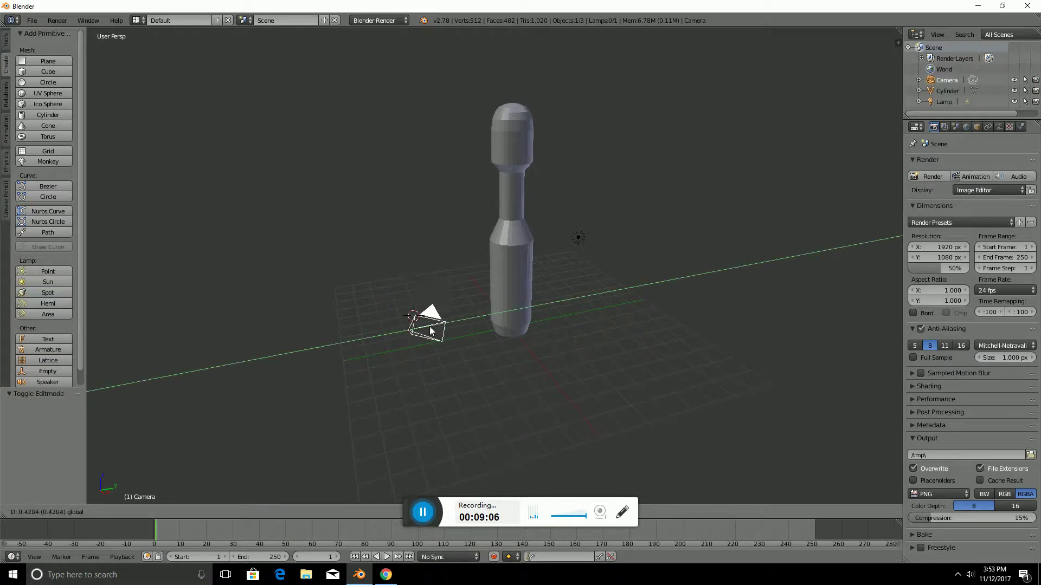
left_click(413, 329)
- Move the lamp about 0.046 along the Y axis
right_click(578, 237)
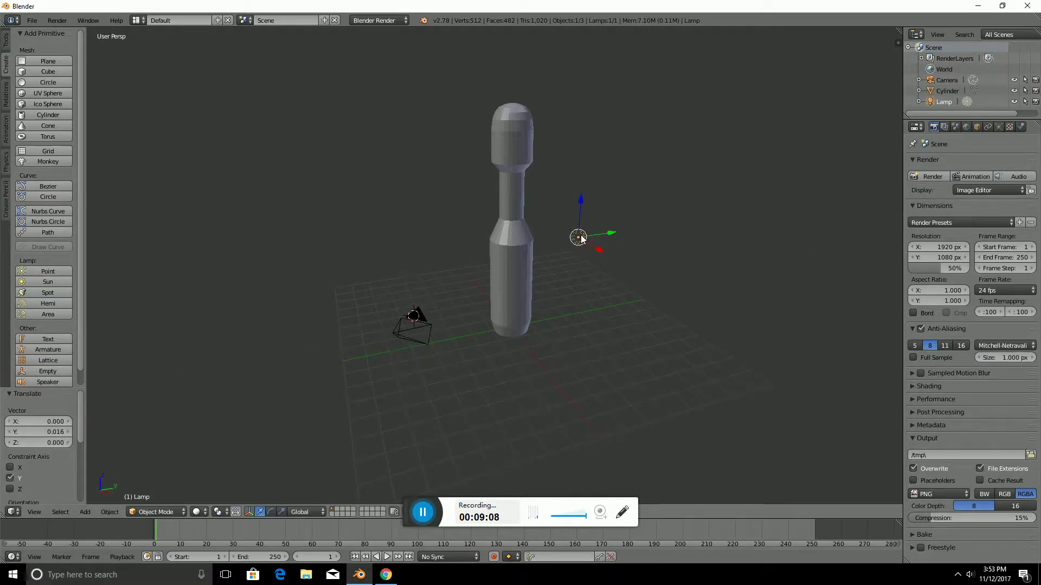
key("g")
key("y")
left_click(598, 233)
- Scale the whole bottle down to about 0.097 of its size
right_click(506, 175)
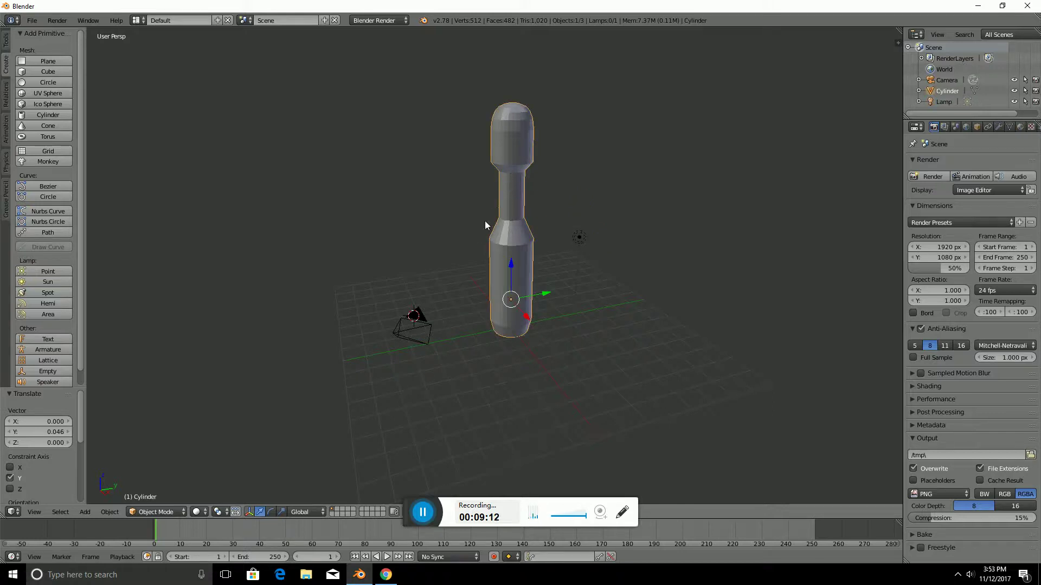
key("s")
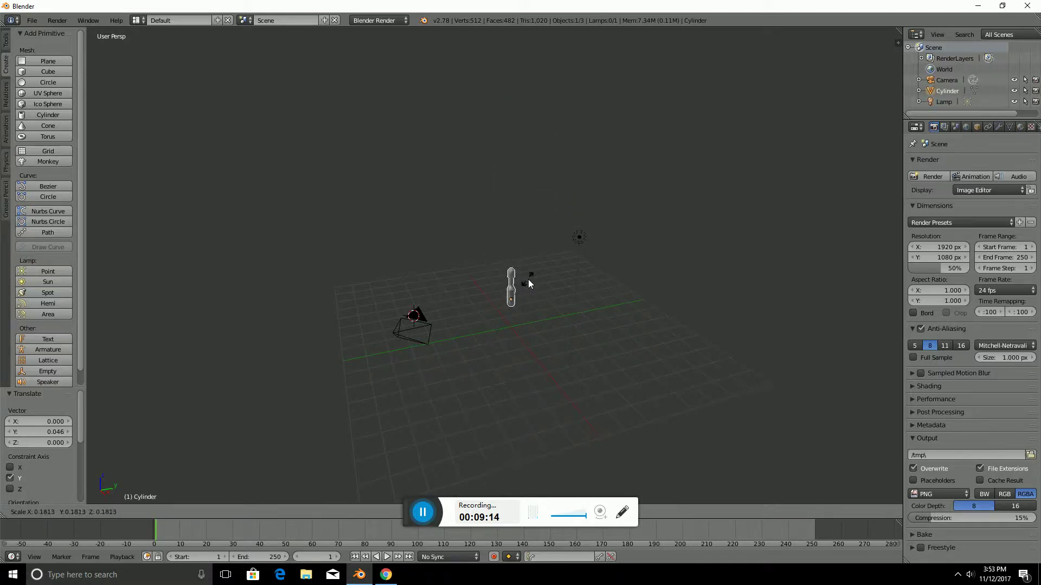
left_click(526, 293)
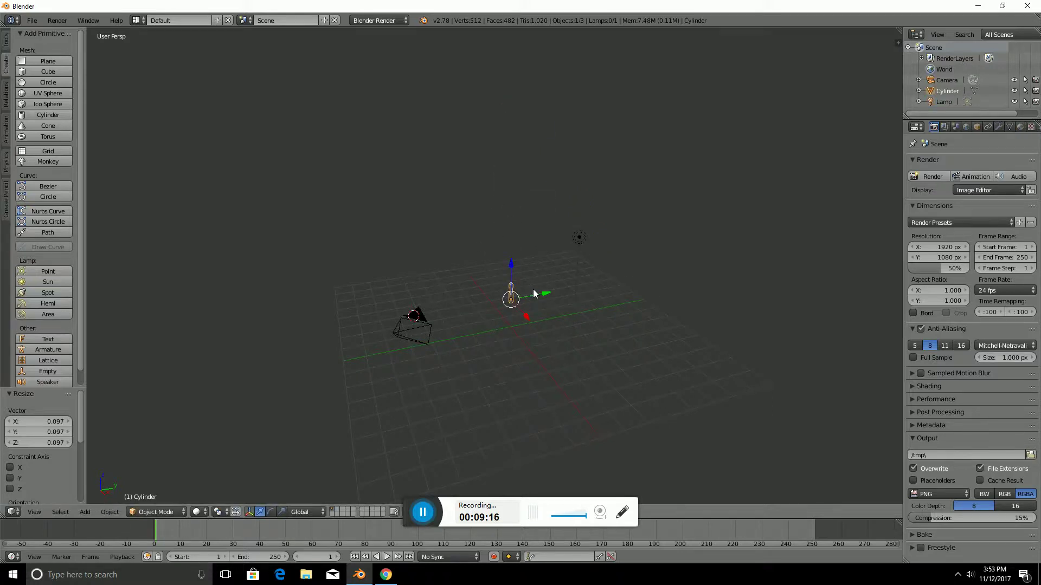
- Move the camera axis by axis closer to the small bottle, ending with a raise of about 0.956 along Z
right_click(424, 317)
left_click_drag(432, 330, 574, 278)
middle_click_drag(573, 273, 610, 336)
left_click_drag(625, 433, 505, 357)
middle_click_drag(491, 361, 511, 240)
left_click_drag(511, 239, 525, 289)
middle_click_drag(525, 289, 454, 256)
left_click_drag(420, 265, 425, 235)
- Move the lamp axis by axis to just above the bottle, including about -1.933 along Y and finally -0.987 along X
right_click(470, 193)
middle_click_drag(517, 184, 478, 246)
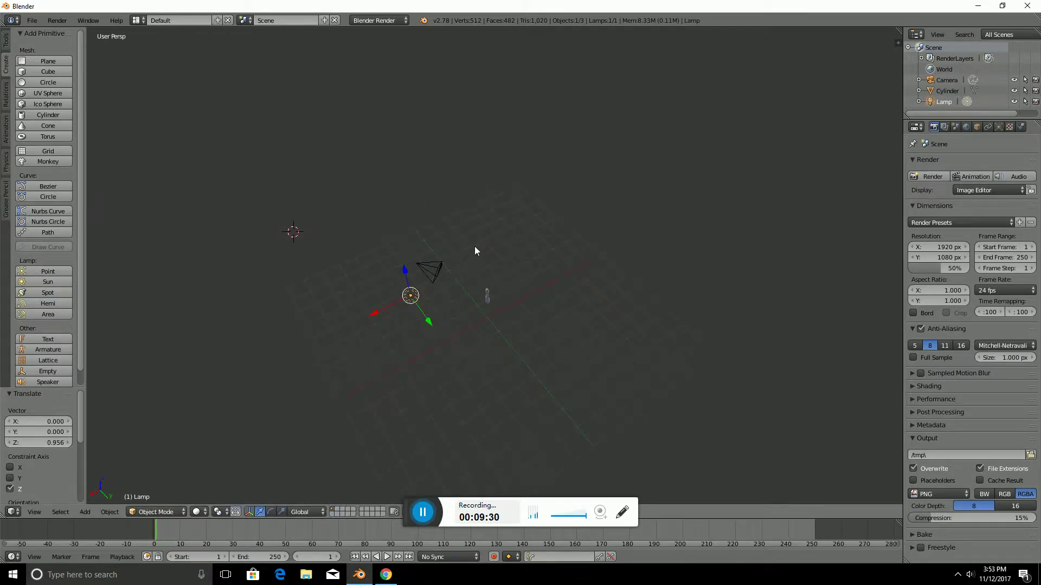
left_click_drag(394, 308, 484, 252)
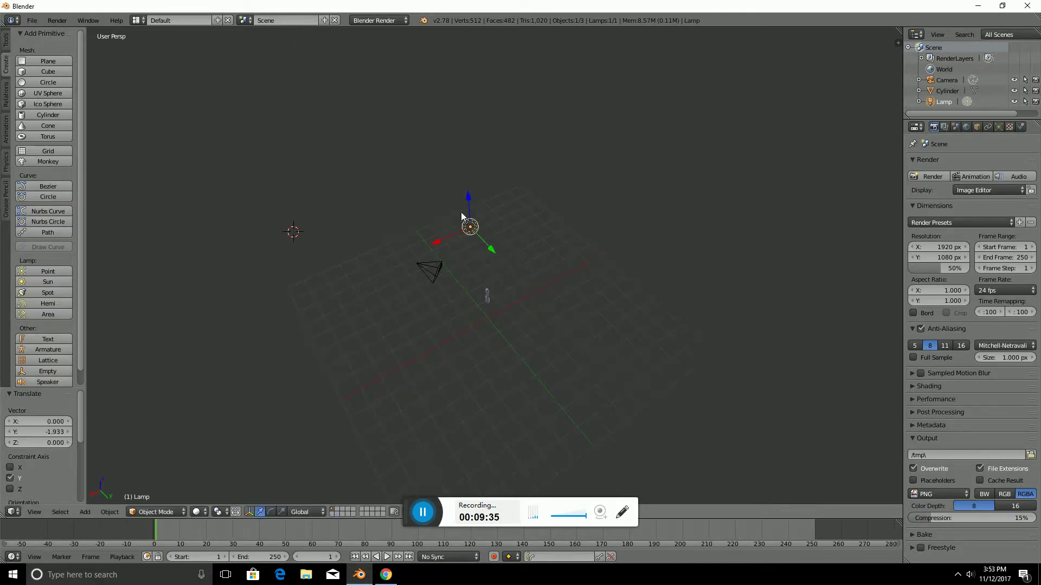
left_click_drag(467, 203, 458, 278)
middle_click_drag(458, 278, 493, 287)
left_click_drag(485, 283, 491, 231)
middle_click_drag(492, 242, 546, 337)
left_click_drag(522, 309, 532, 322)
mouse_move(539, 287)
left_mouse_down()
mouse_move(553, 276)
mouse_move(519, 292)
left_mouse_up()
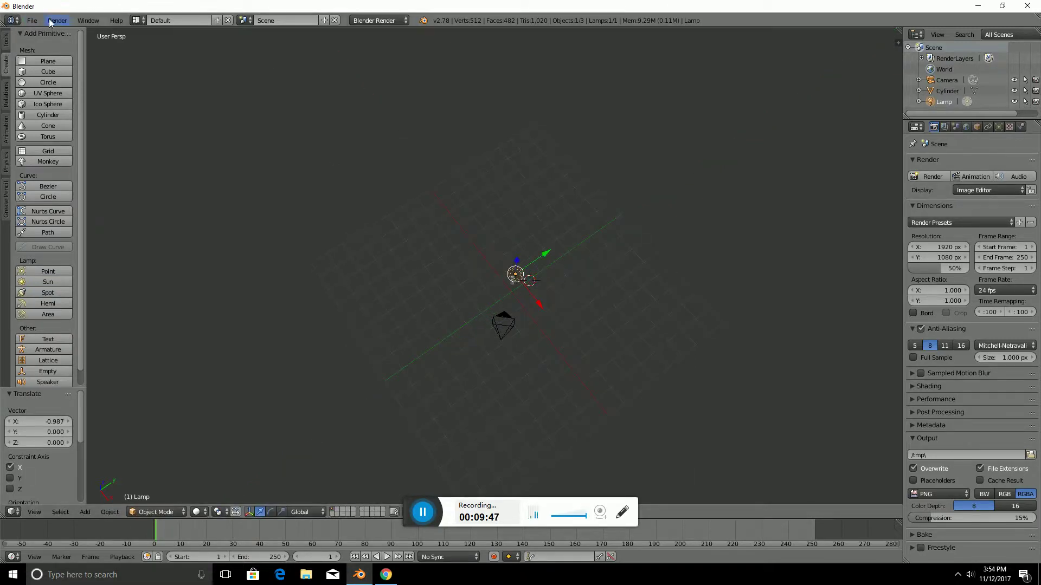
- Render the scene as a still image with the Blender Render engine, and close the result
left_click(383, 20)
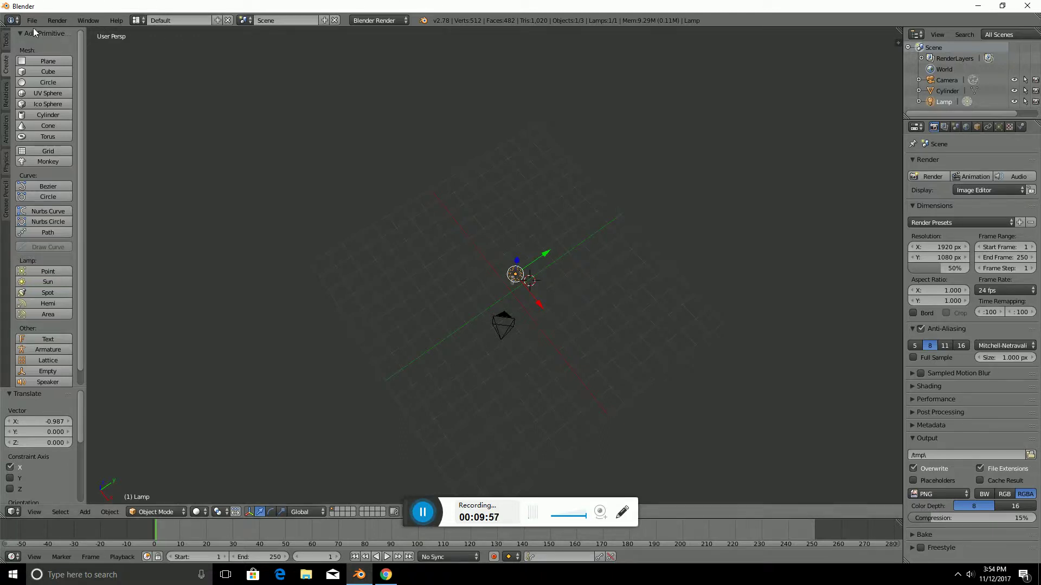
left_click(57, 20)
left_click(63, 33)
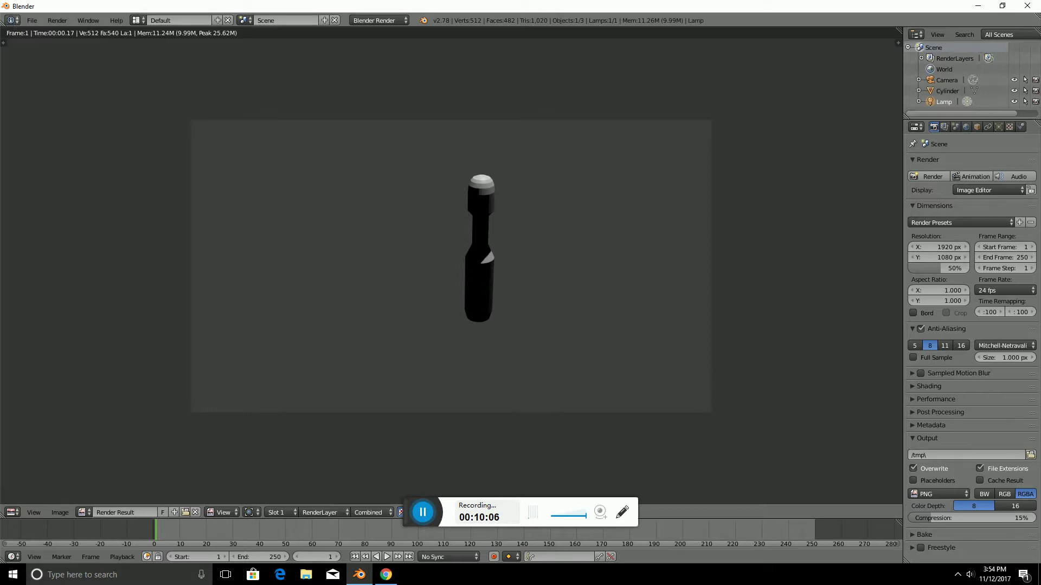
key("Escape")
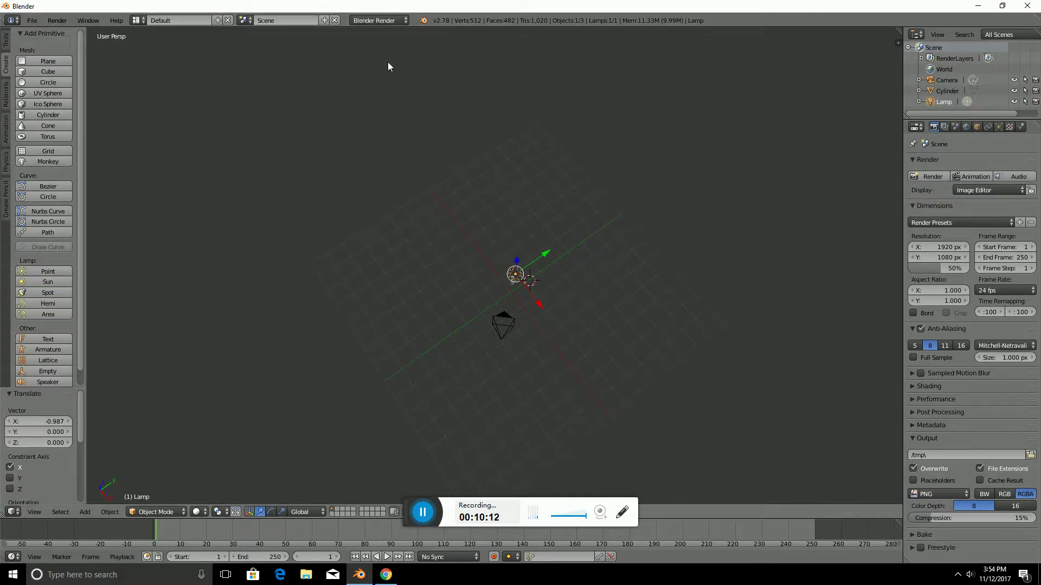
- Switch the render engine to Cycles Render, start a still image render, and close its view
left_click(366, 20)
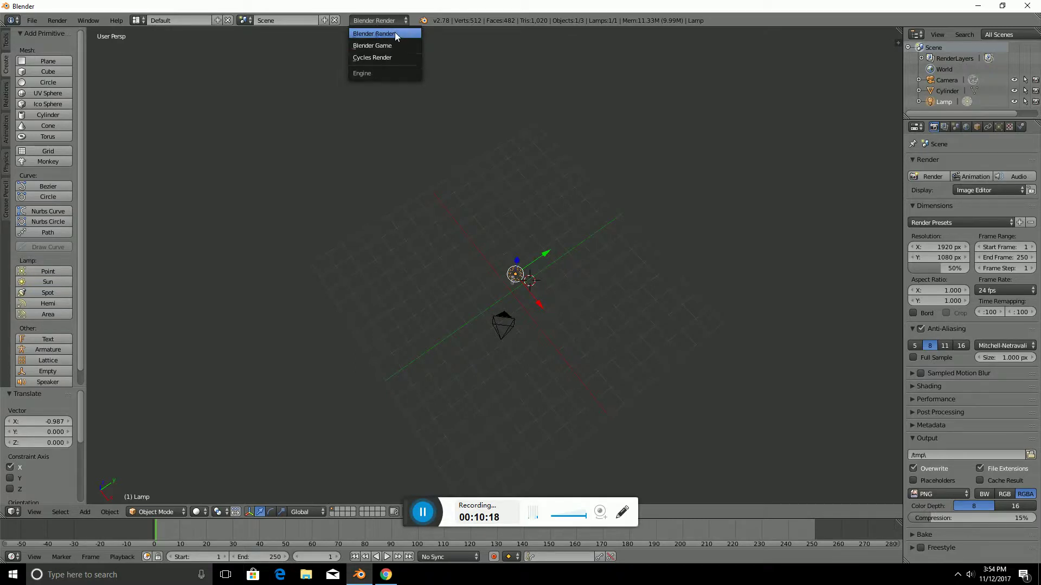
left_click(394, 56)
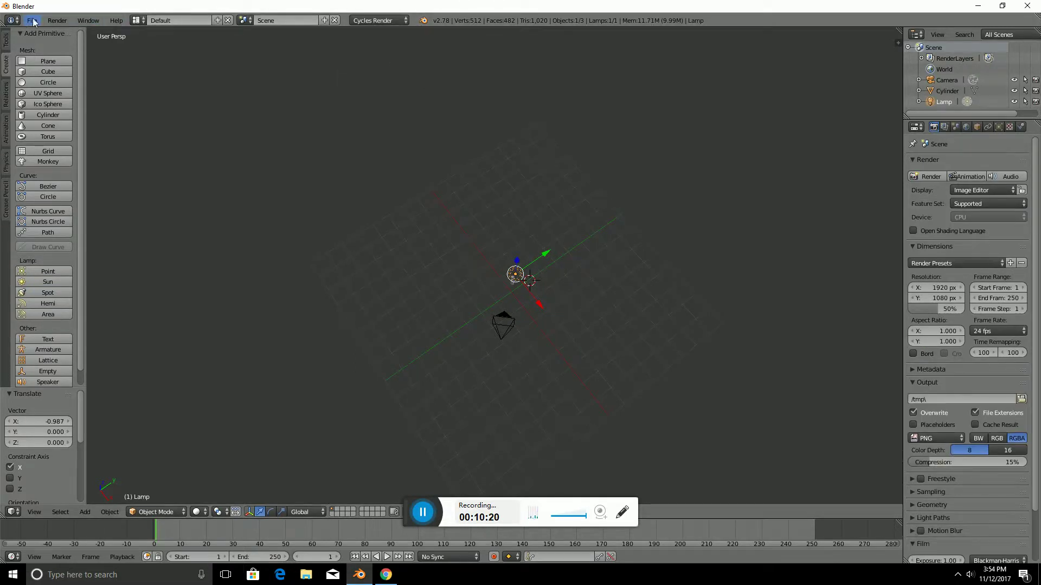
left_click(57, 20)
left_click(68, 31)
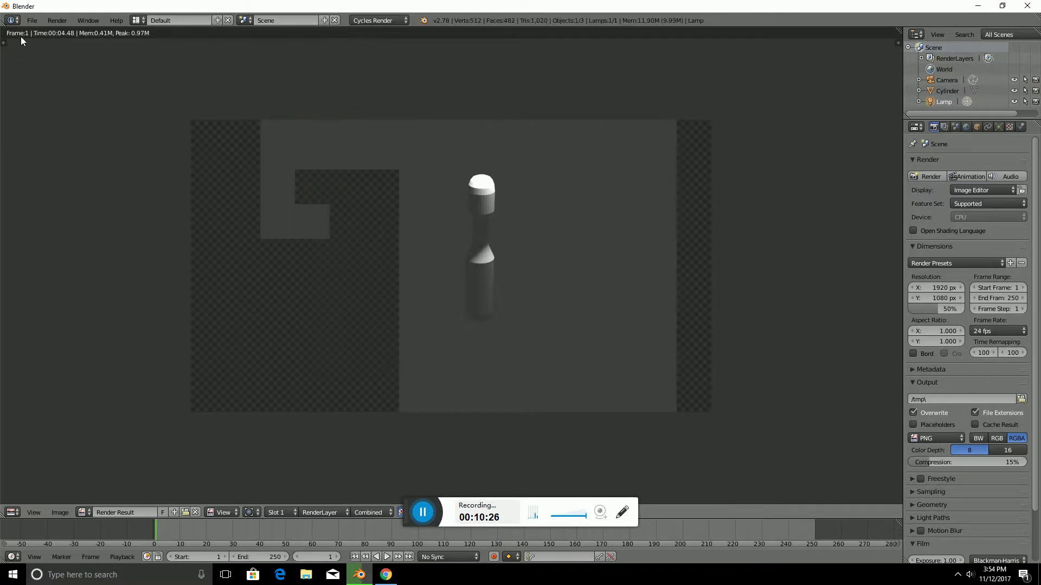
key("Escape")
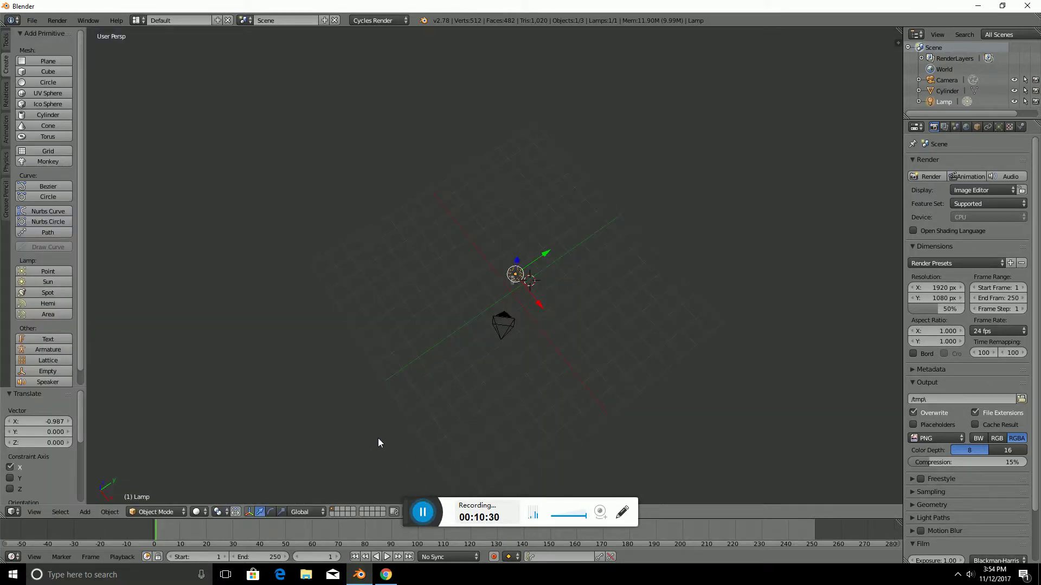
- Move the lamp above the bottle about -0.153 along the Y axis
middle_click_drag(438, 407, 469, 457)
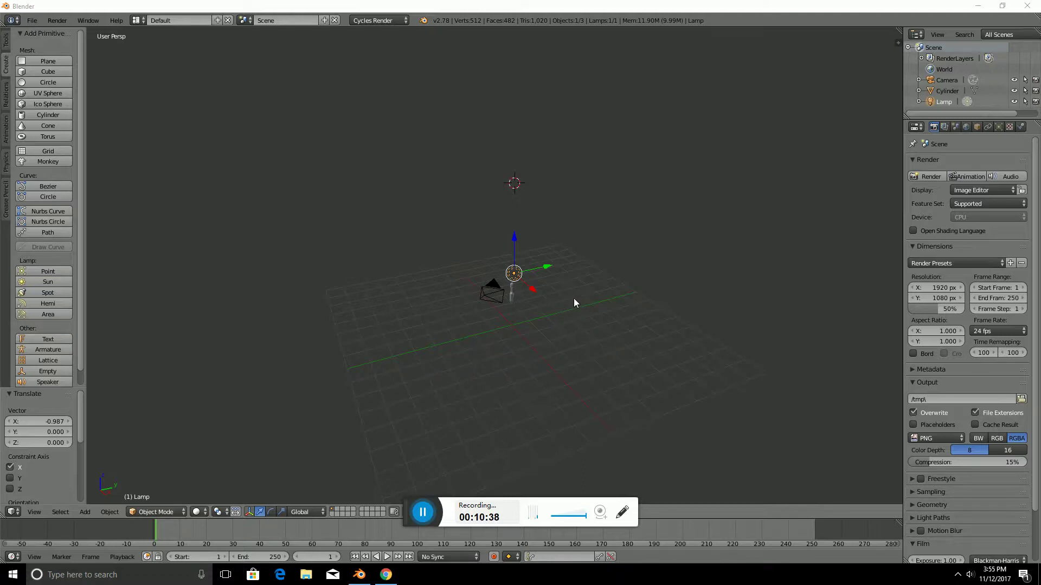
scroll(575, 299, "up", 2)
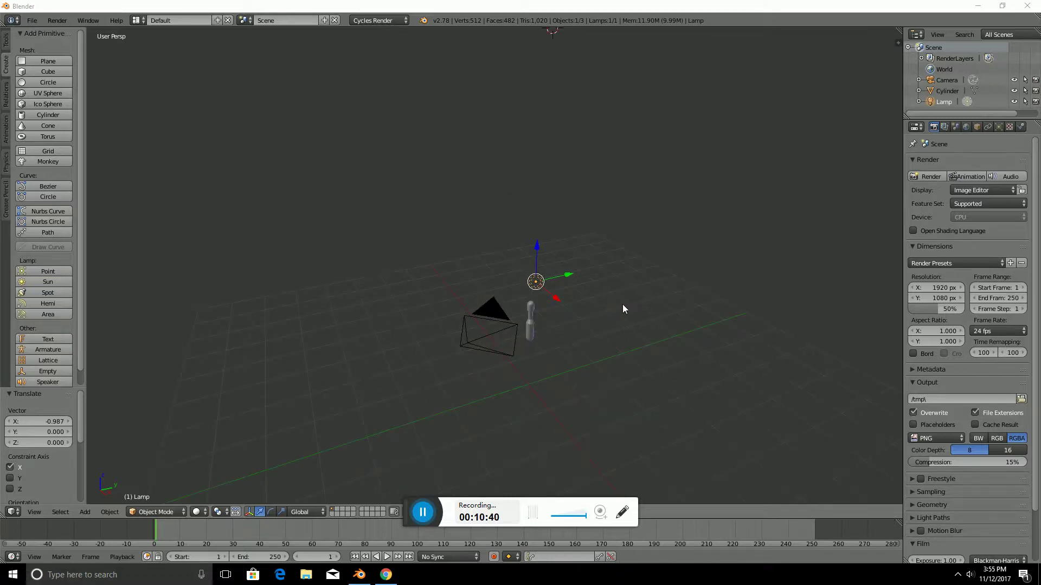
middle_click_drag(658, 367, 587, 330)
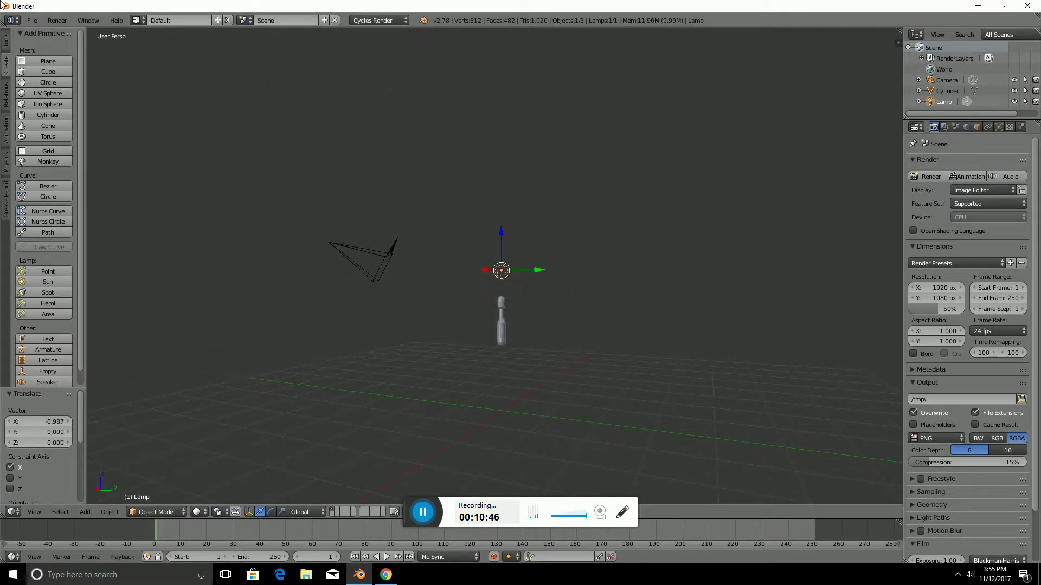
middle_click_drag(534, 247, 556, 337)
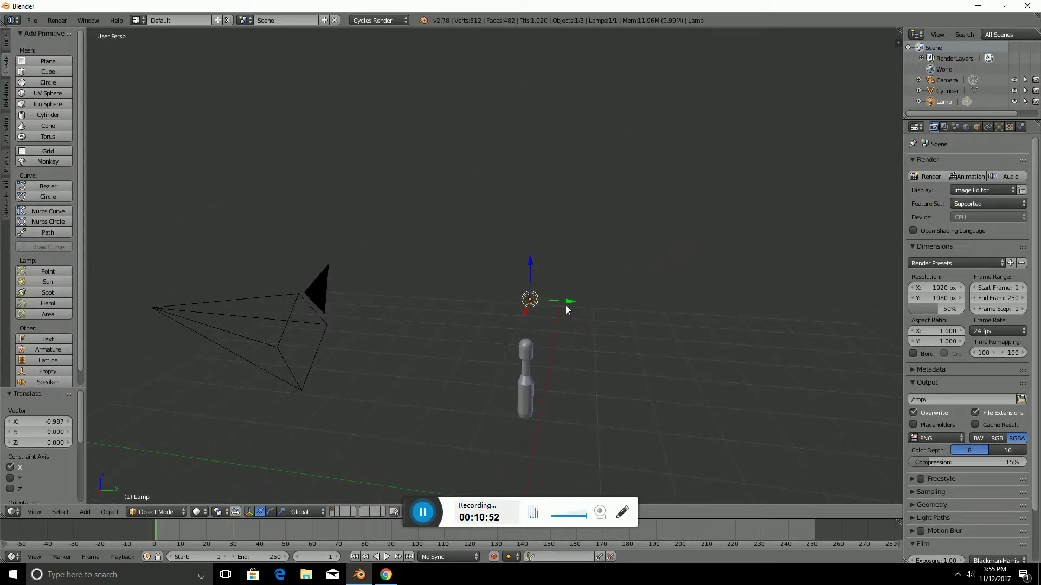
left_click_drag(566, 306, 551, 306)
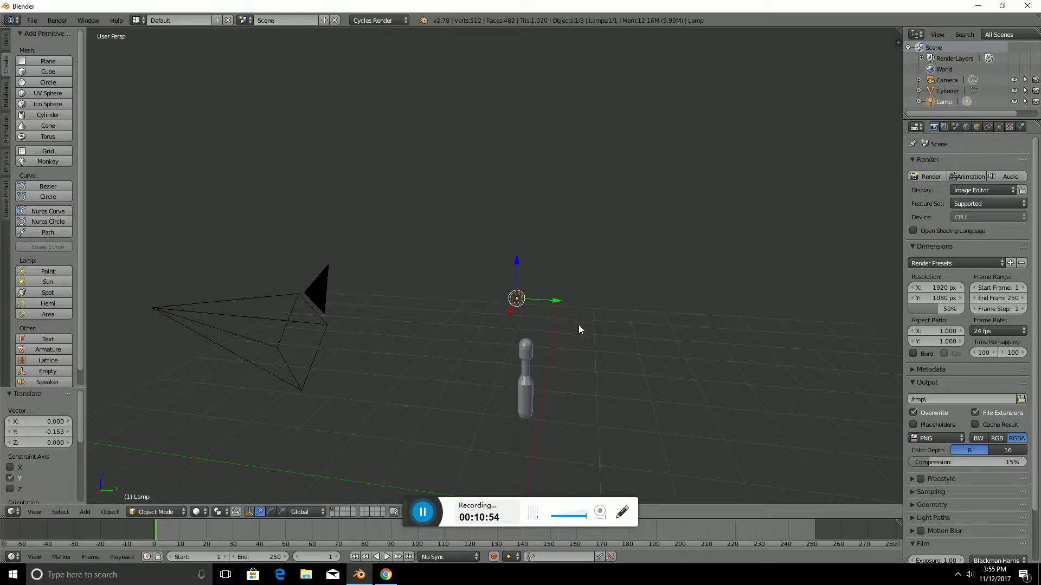
- Select the bottle and switch it to Edit Mode
right_click(529, 391)
middle_click_drag(707, 389, 585, 346)
scroll(573, 339, "up", 5)
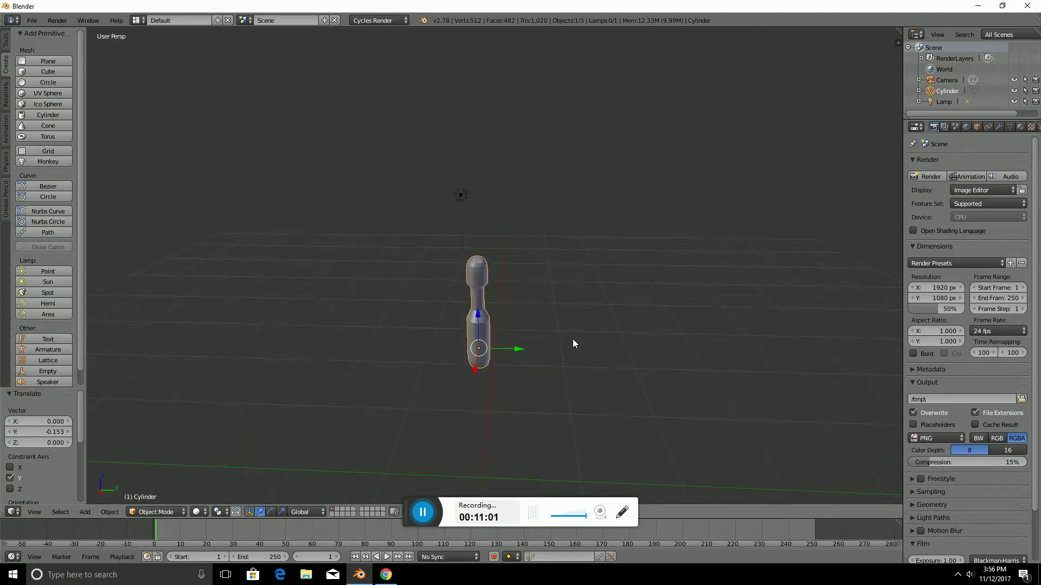
left_click(152, 514)
left_click(150, 497)
- Try extruding a single edge of the ring around the middle of the bottle's body, and undo the extrusion
scroll(490, 397, "up", 6)
scroll(502, 431, "down", 3)
middle_click_drag(502, 431, 564, 249, "shift")
scroll(576, 272, "up", 4)
middle_click_drag(640, 304, 632, 284)
scroll(632, 284, "down", 2)
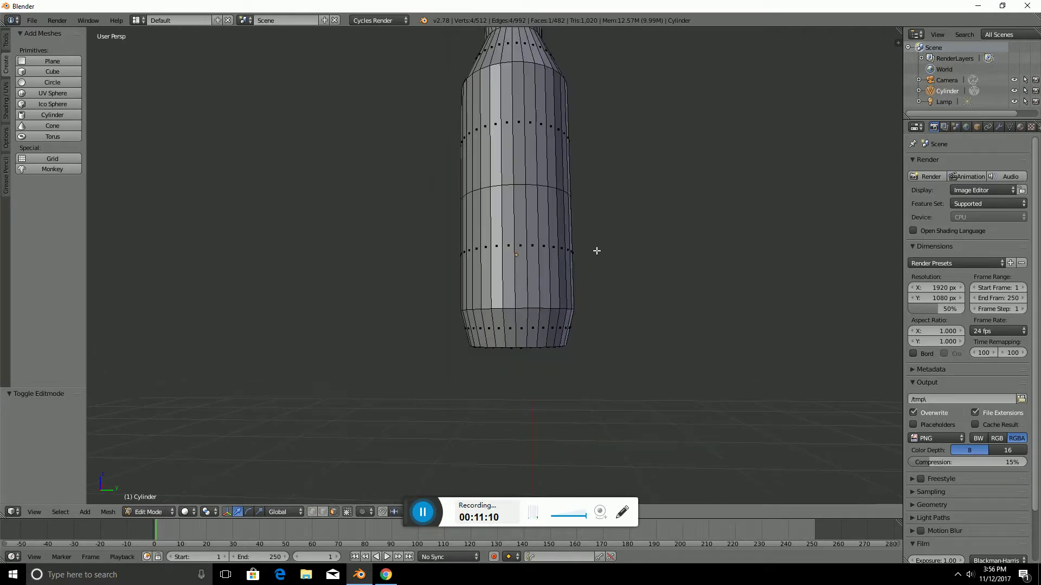
middle_click_drag(596, 249, 593, 272)
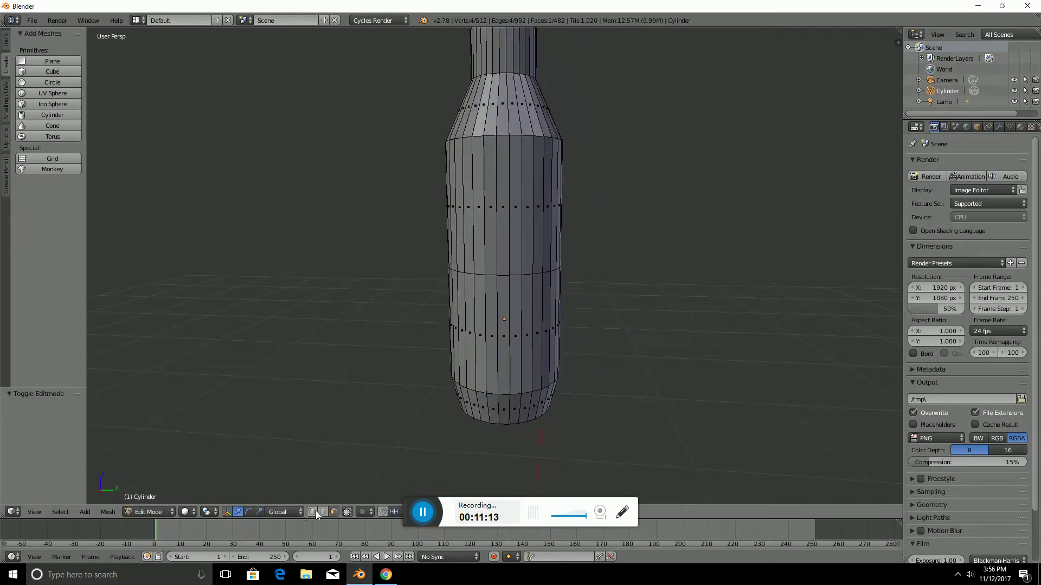
right_click(503, 276)
middle_click_drag(534, 278, 509, 281)
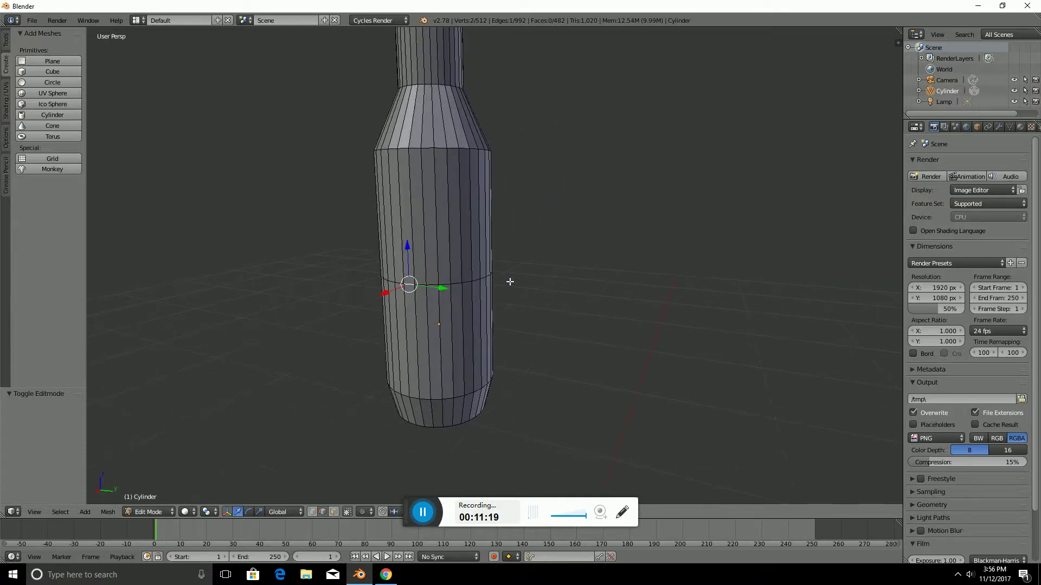
key("e")
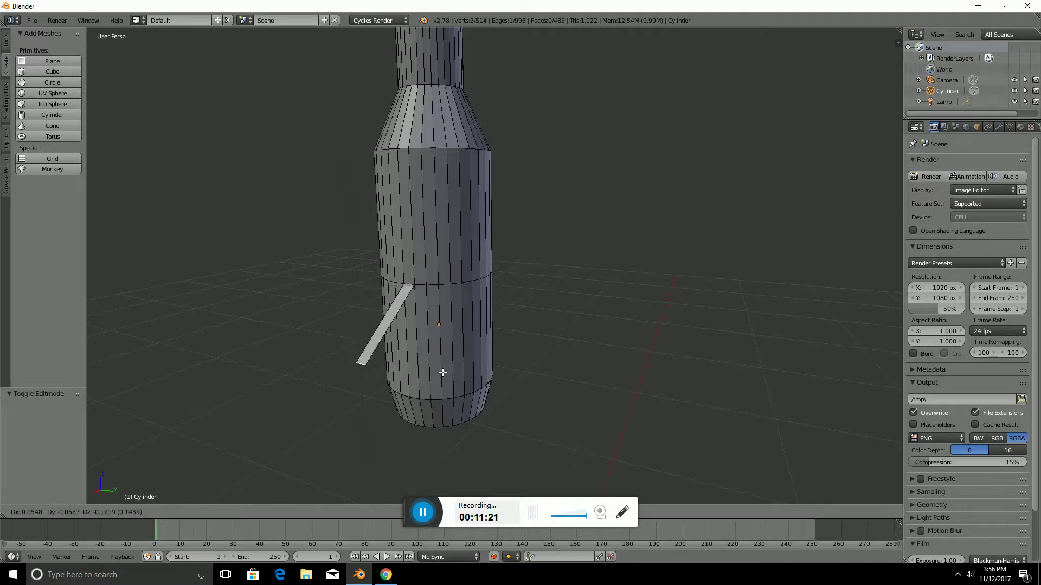
left_click(437, 346)
key("ctrl+z")
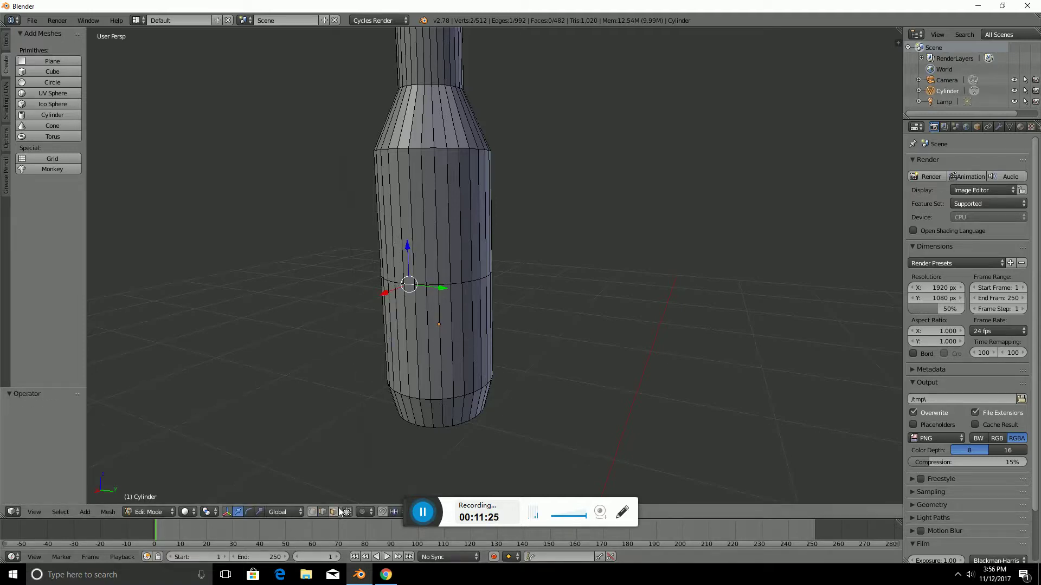
- Add a one-cut edge loop to the body's upper section, slide it about 0.88 toward the middle ring, and enable face selection
key("a")
key("ctrl+r")
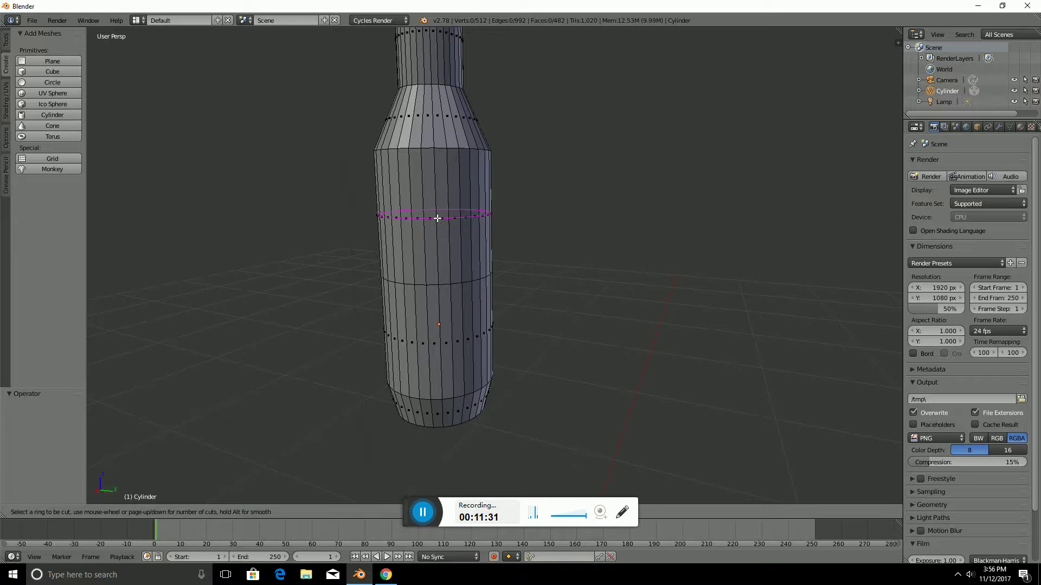
left_click(441, 214)
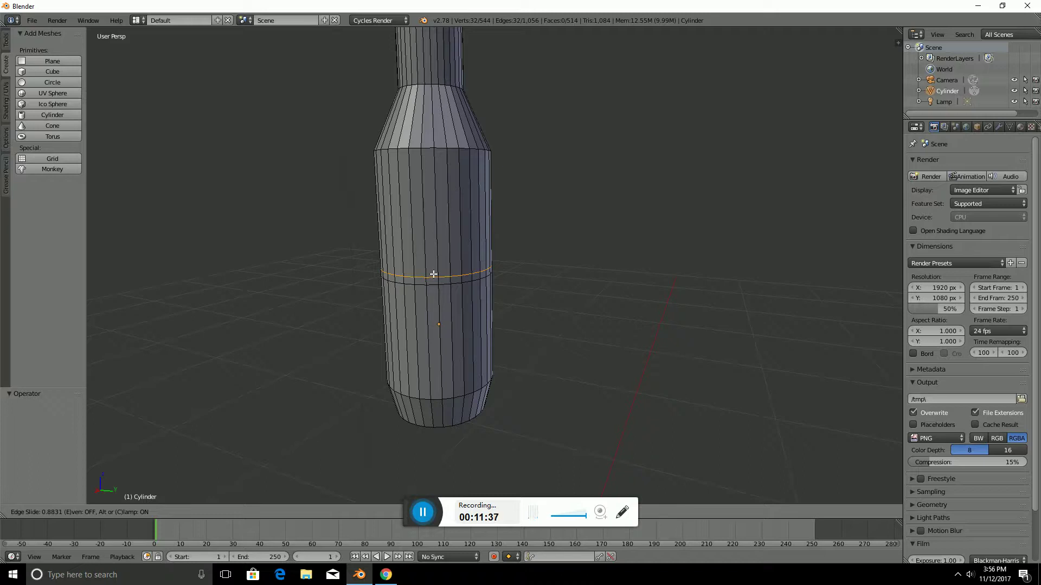
left_click(436, 274)
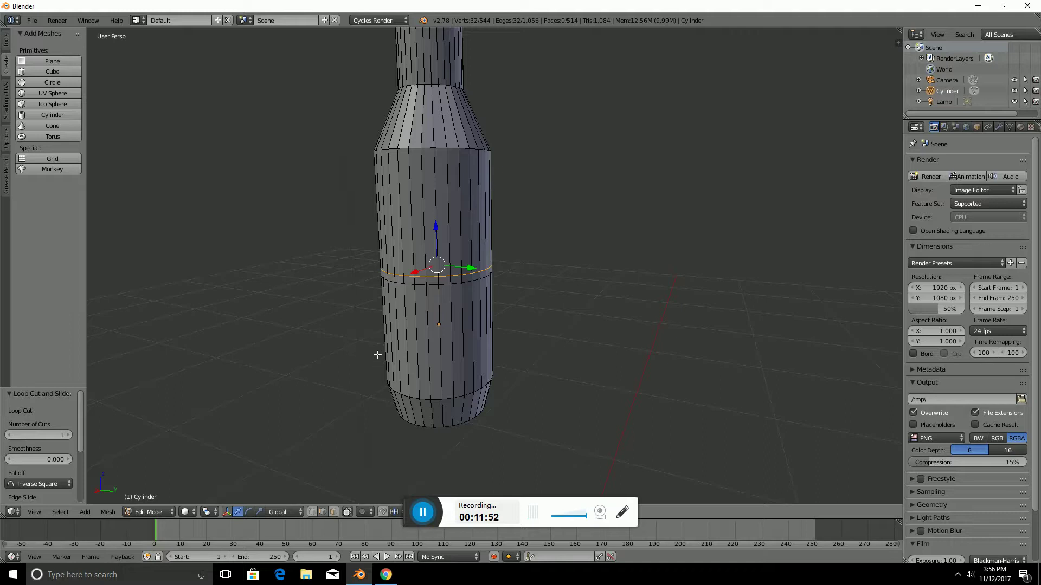
left_click(334, 511)
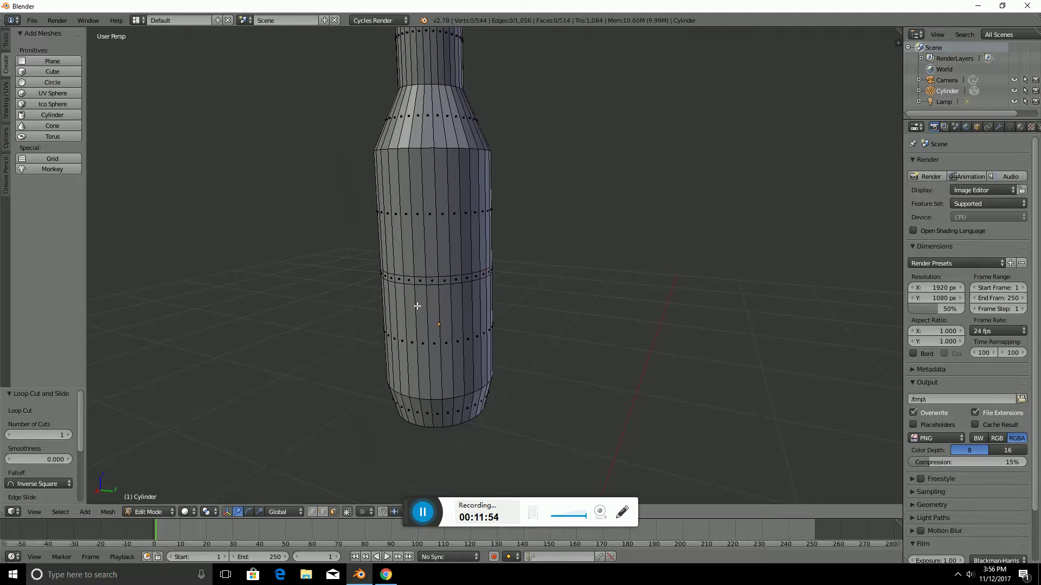
- Try extruding a single face of the narrow band around the body outward by about 0.101, and undo the extrusion
right_click(409, 283)
key("e")
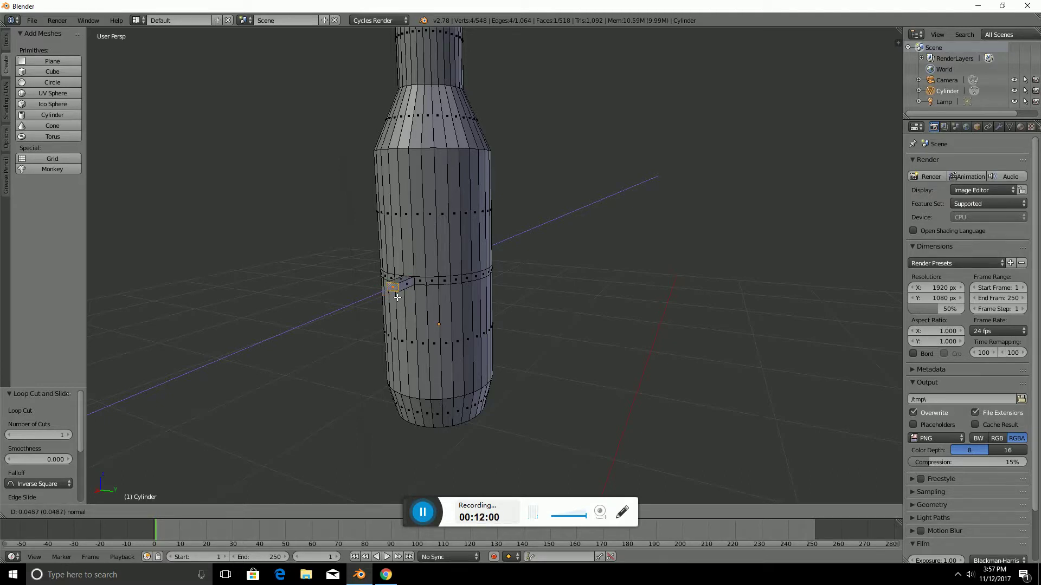
left_click(378, 305)
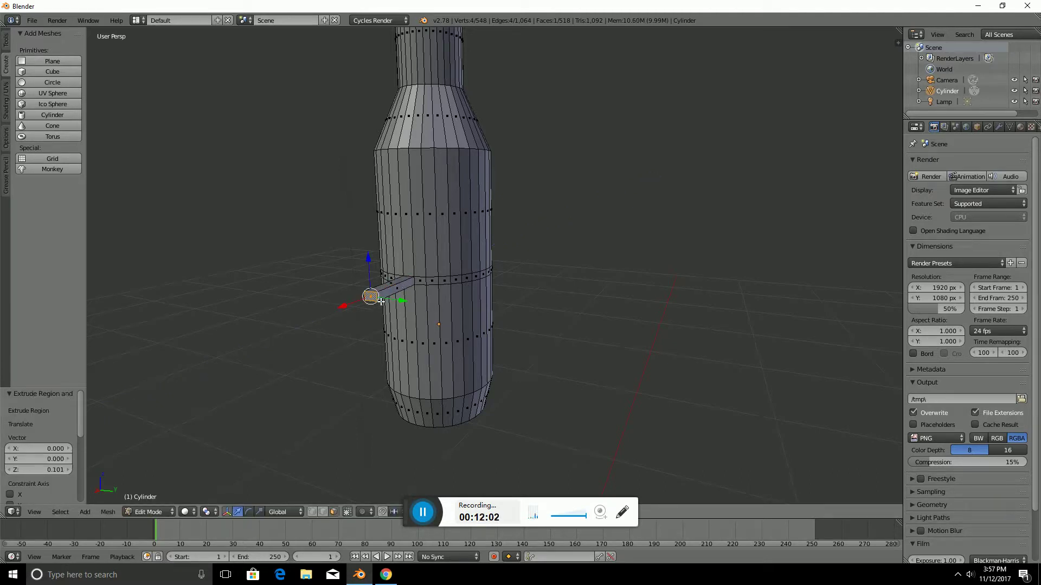
key("ctrl+z")
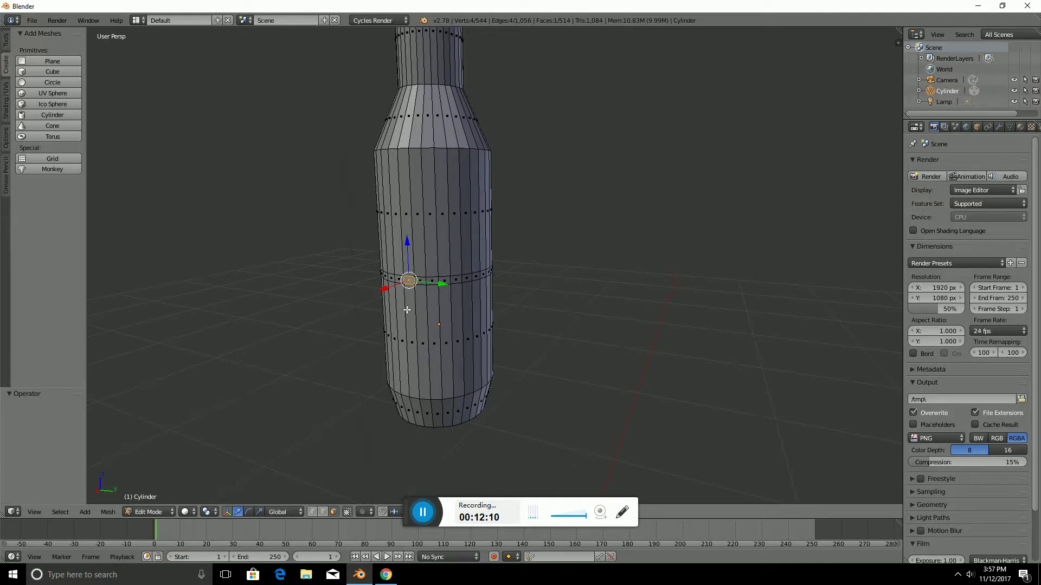
- Add two closely spaced one-cut edge loops around the lower part of the bottle's body and deselect everything
key("ctrl+r")
left_click(431, 349)
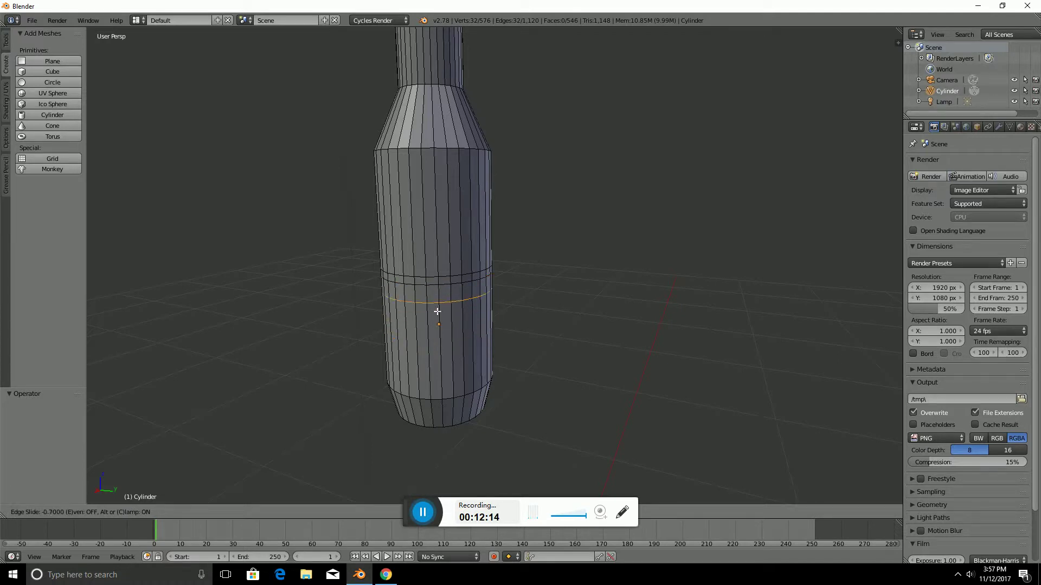
left_click(430, 369)
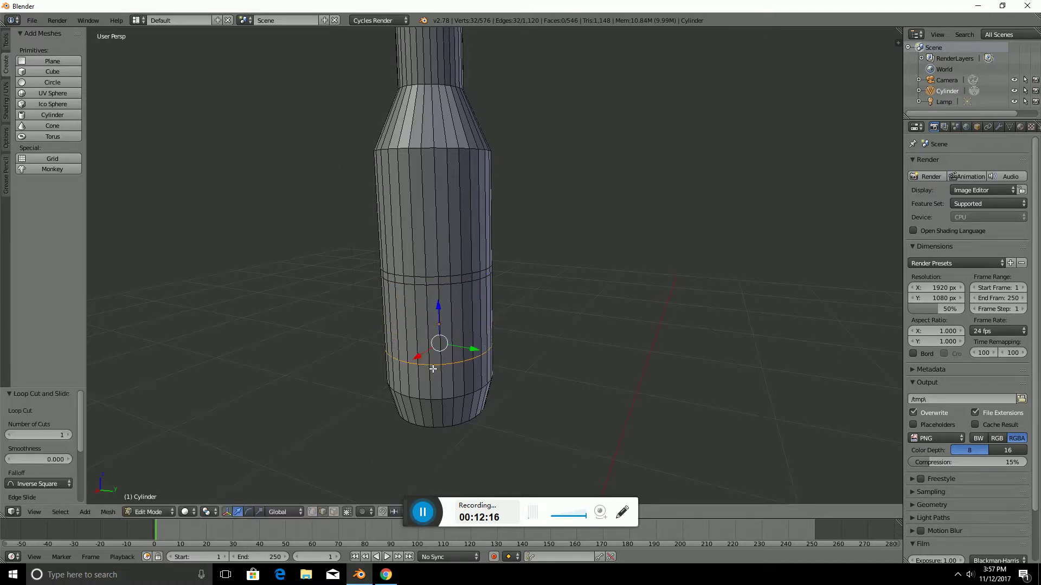
key("ctrl+r")
left_click(424, 330)
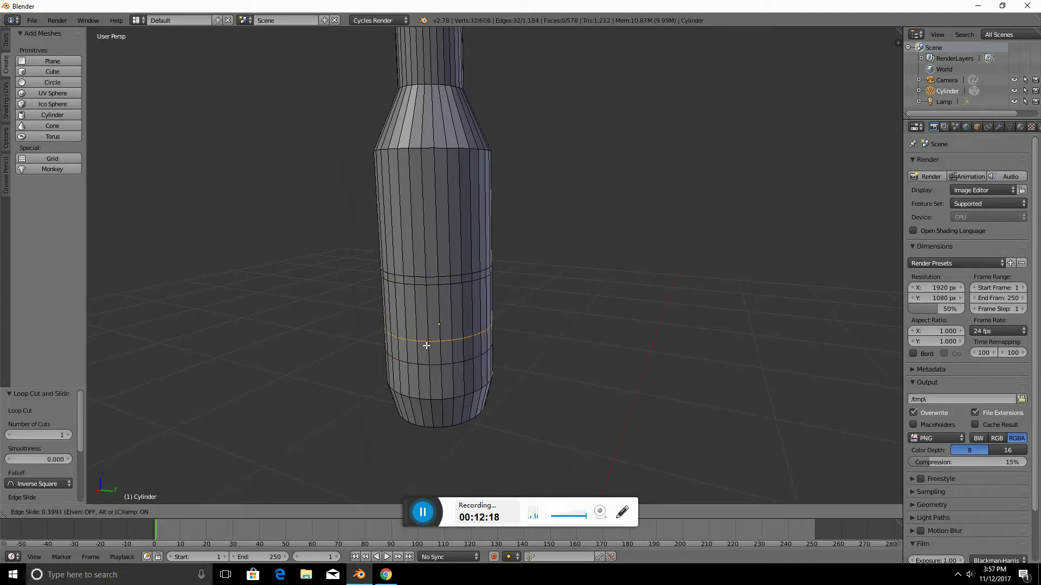
left_click(426, 361)
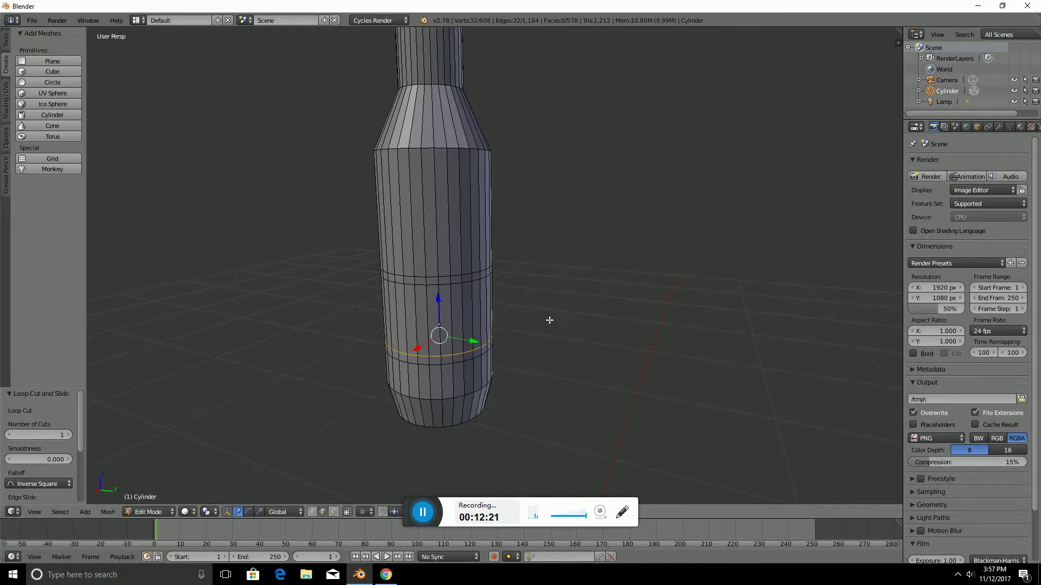
key("a")
key("z")
scroll(337, 276, "down", 4)
middle_click_drag(337, 276, 418, 260)
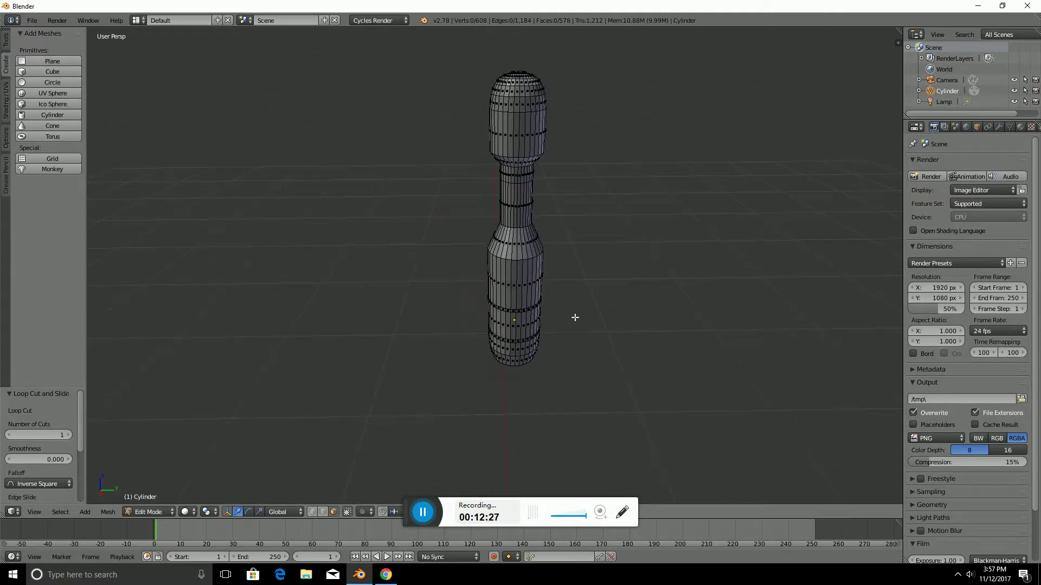
- Create a new material for the bottle, set its diffuse color to orange (R 0.800, G 0.206, B 0.000), and assign it
left_click(1020, 127)
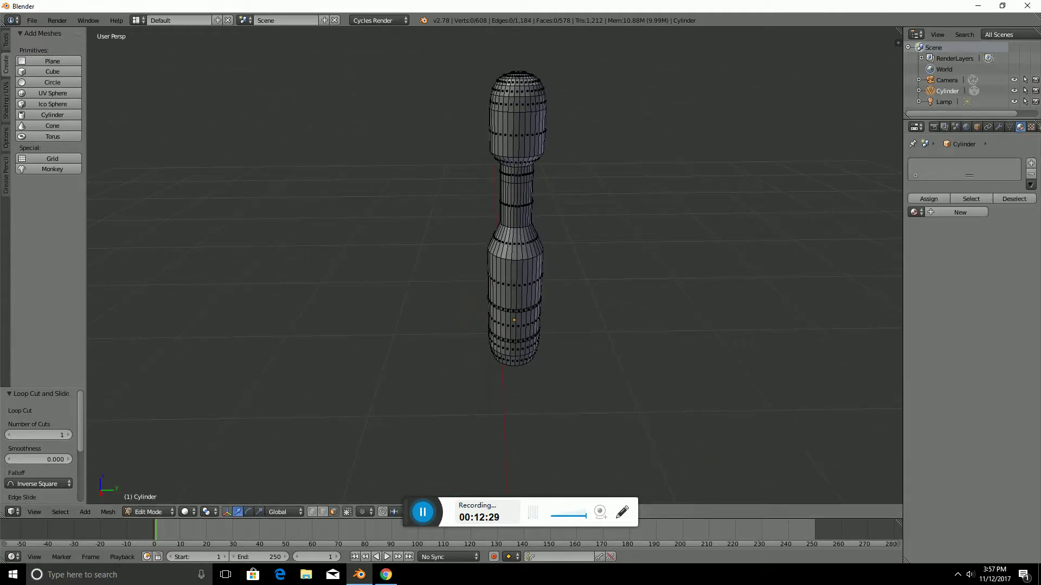
left_click(941, 213)
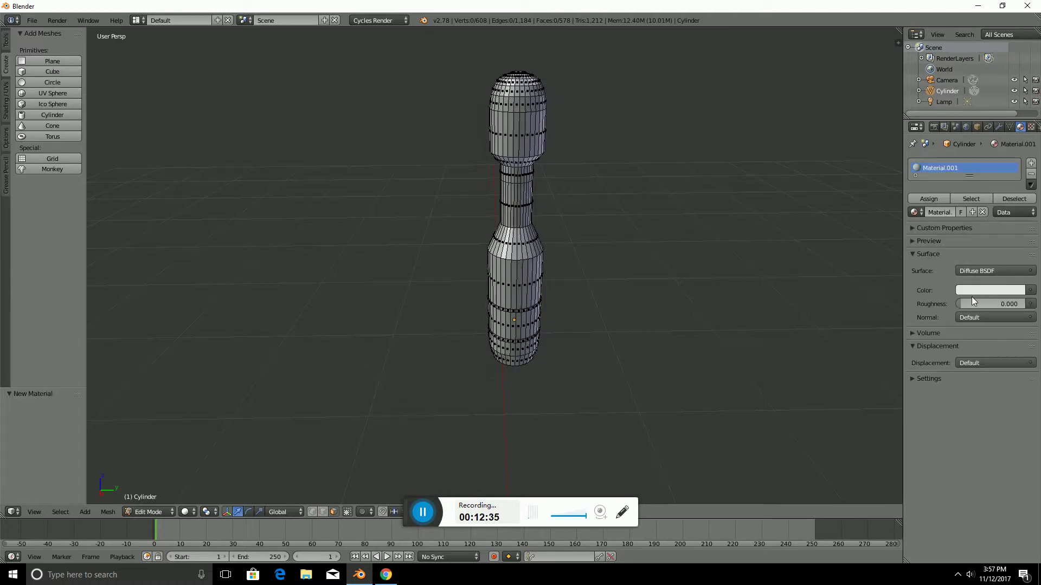
left_click(975, 289)
left_click_drag(967, 172, 945, 207)
left_click(946, 208)
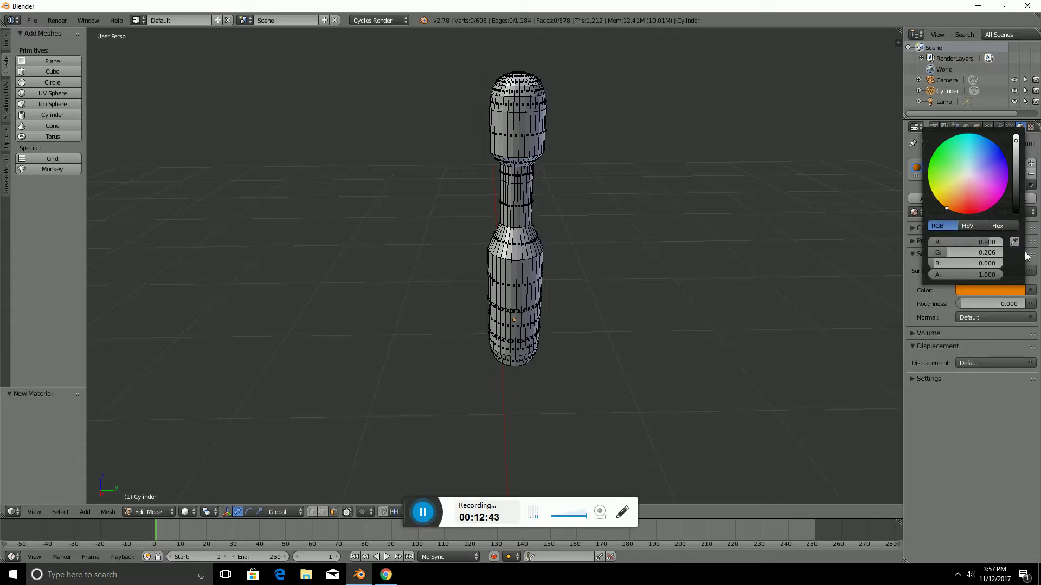
left_click(933, 198)
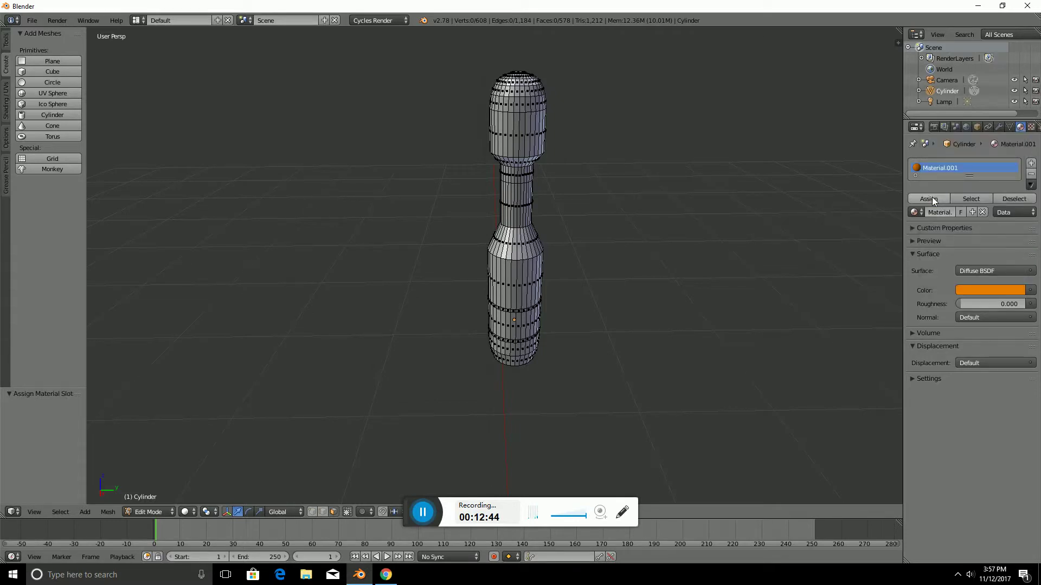
- Switch the bottle to Object Mode and check its orange material color
right_click(504, 95)
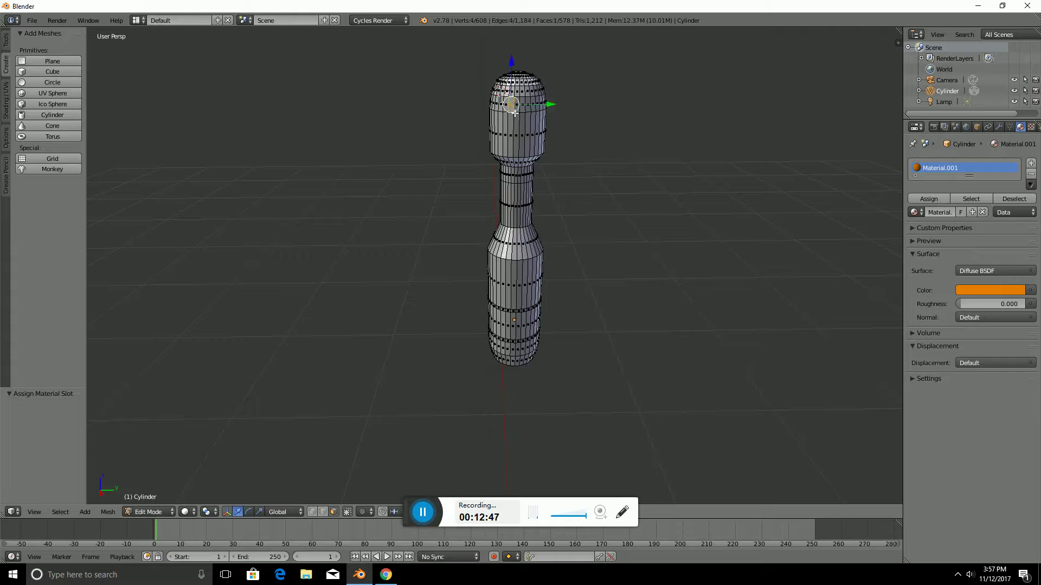
left_click(157, 511)
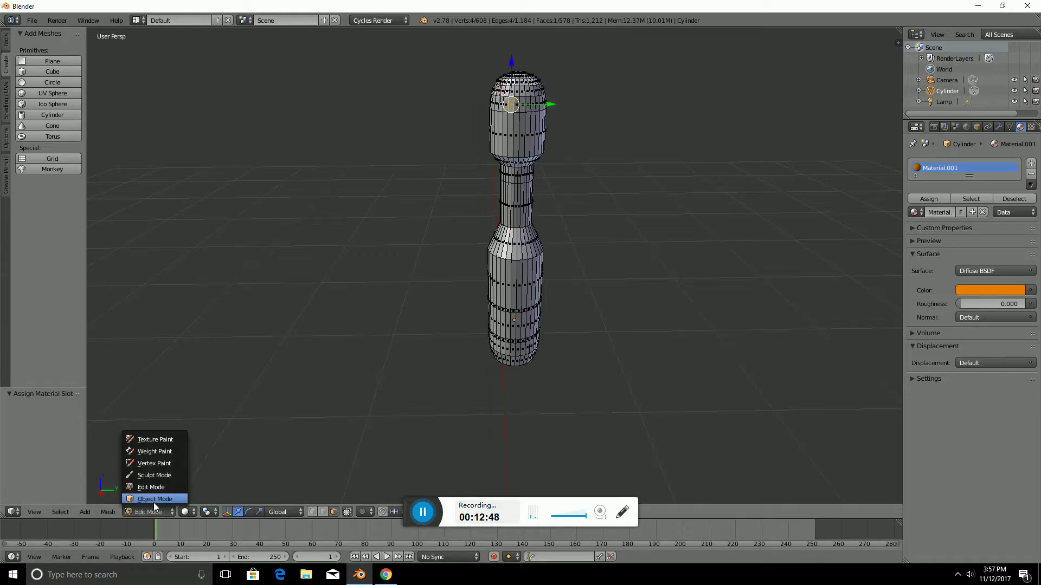
left_click(154, 499)
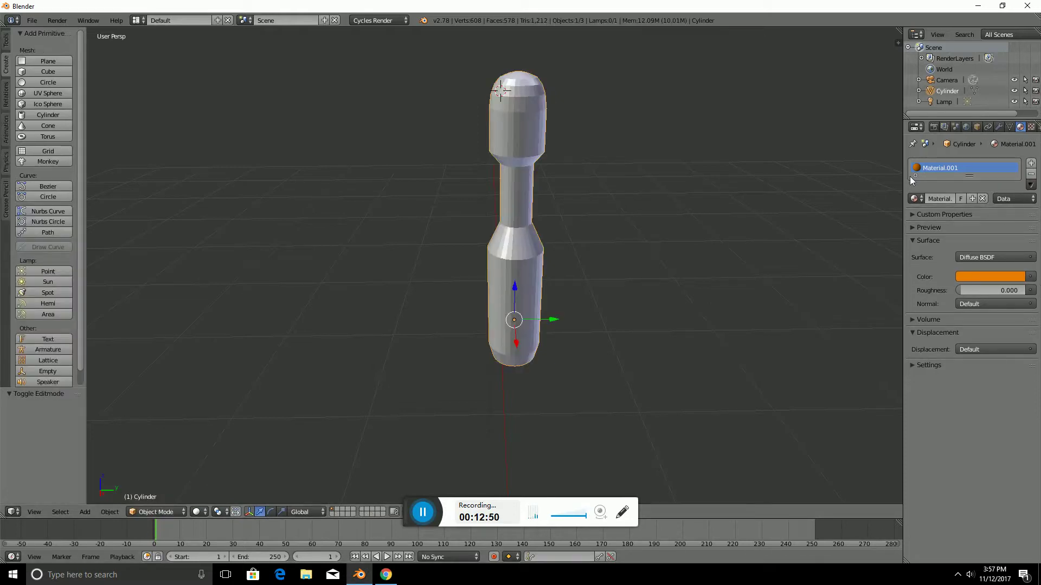
left_click(970, 275)
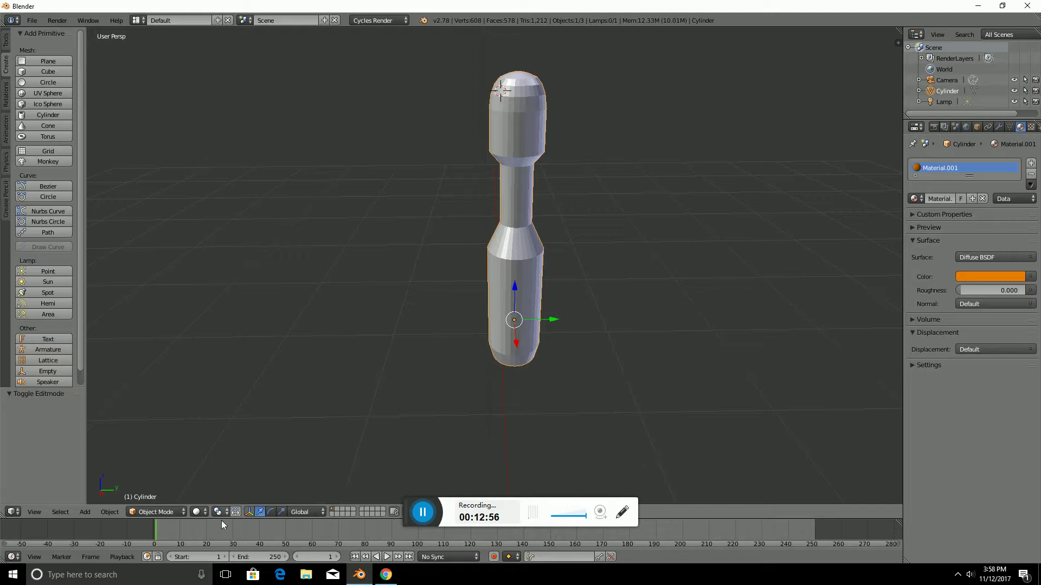
- Return the bottle to Edit Mode, select all faces using the orange material, and assign the material to them
left_click(158, 512)
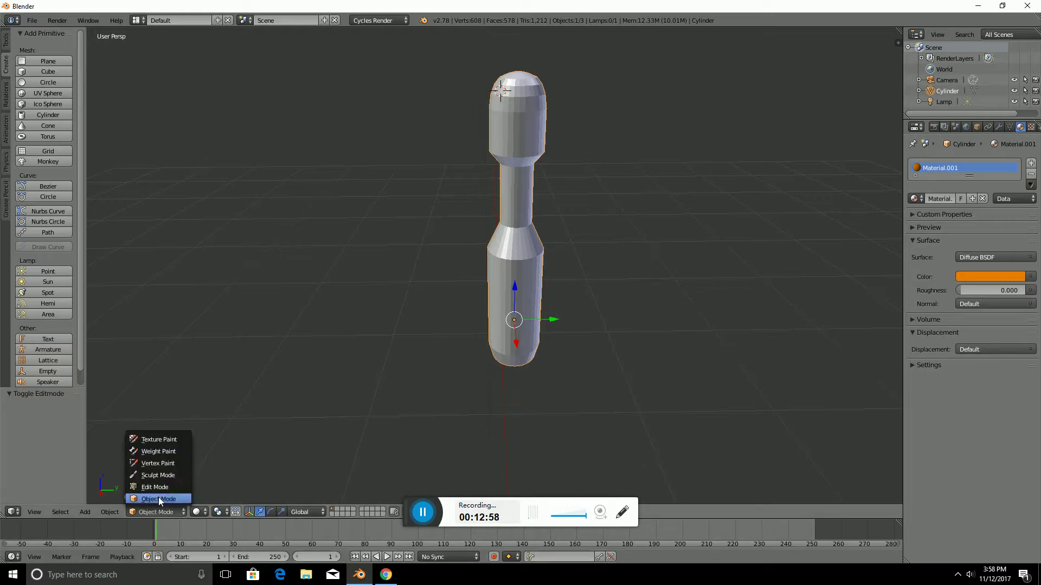
left_click(154, 487)
left_click(980, 200)
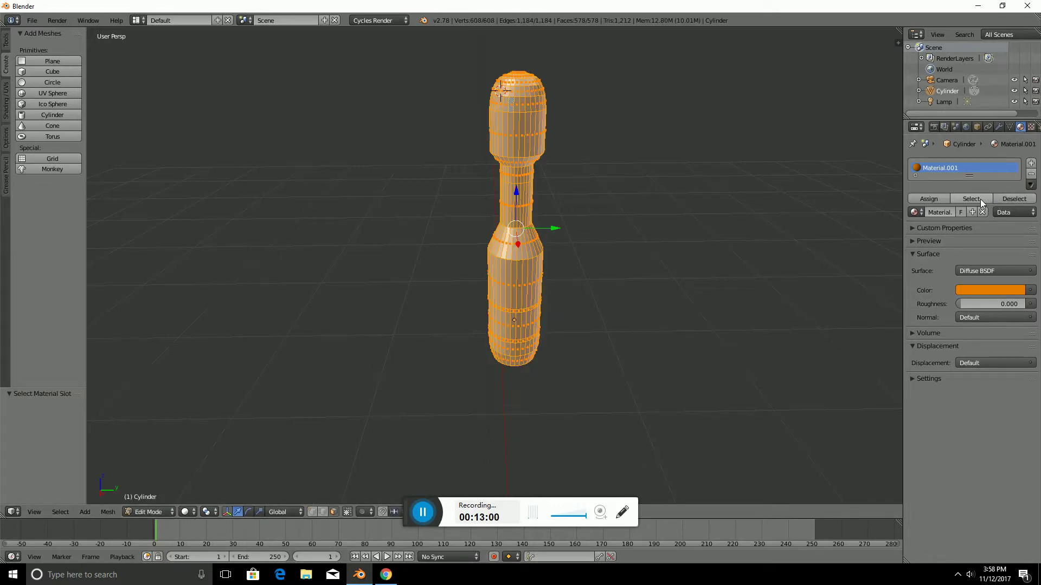
left_click(924, 199)
- Render an image of the orange bottle, view it, and close the render result
right_click(521, 272)
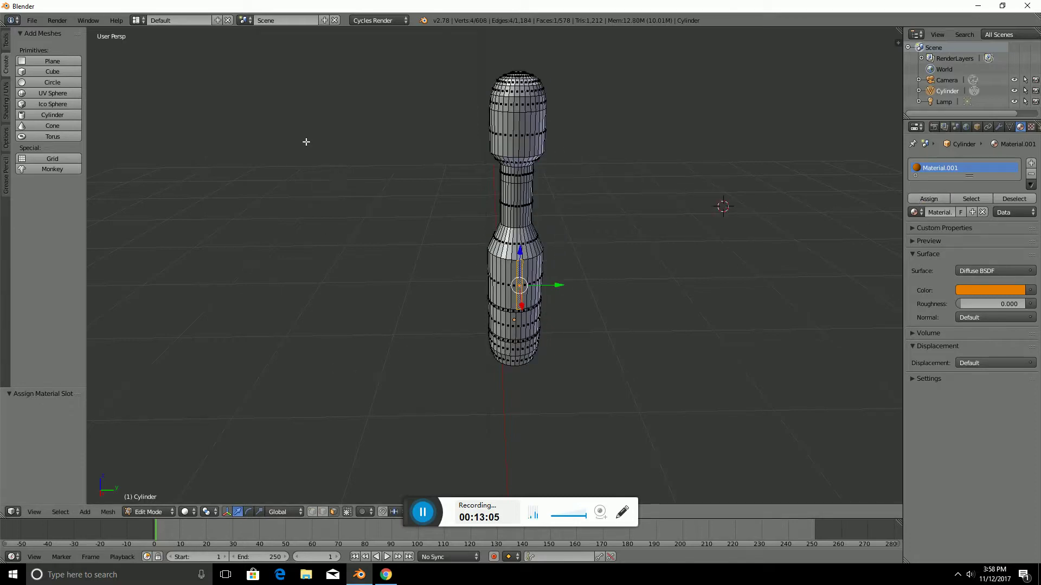
left_click(52, 20)
left_click(76, 34)
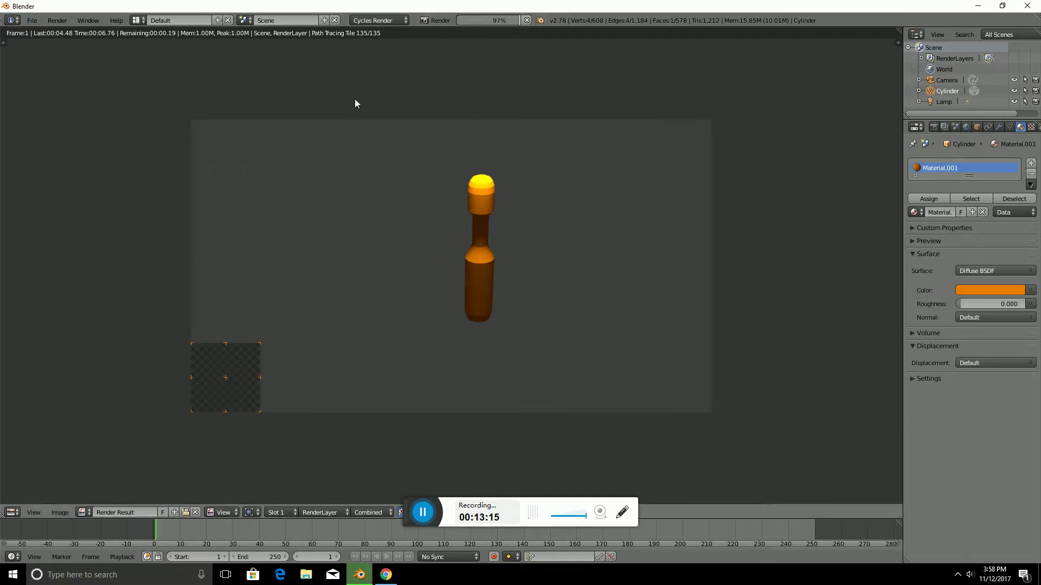
key("Escape")
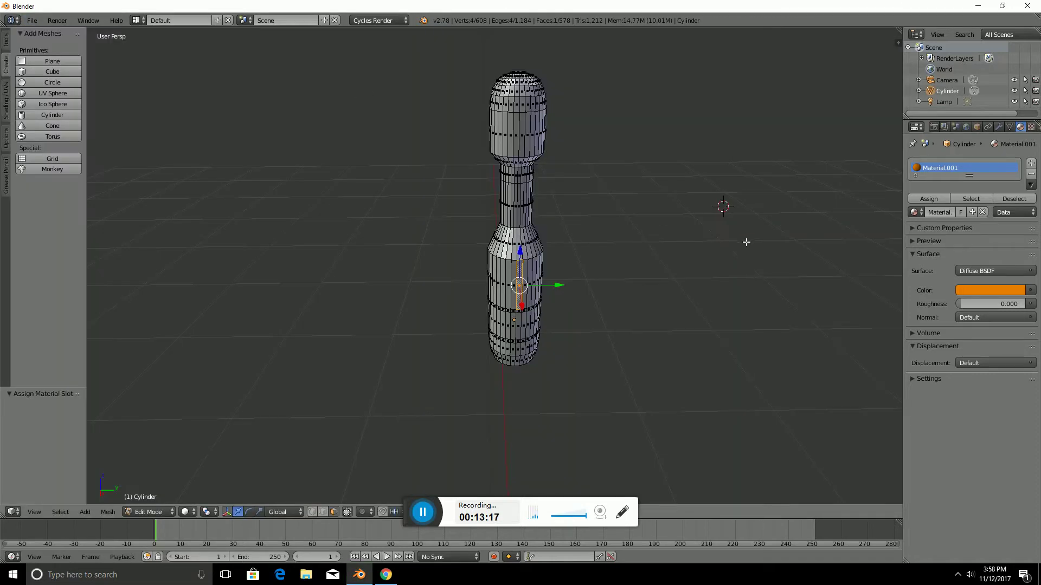
- Select every face around the sloped shoulder between the bottle's body and neck, leaving the body face below it deselected
scroll(539, 269, "up", 2)
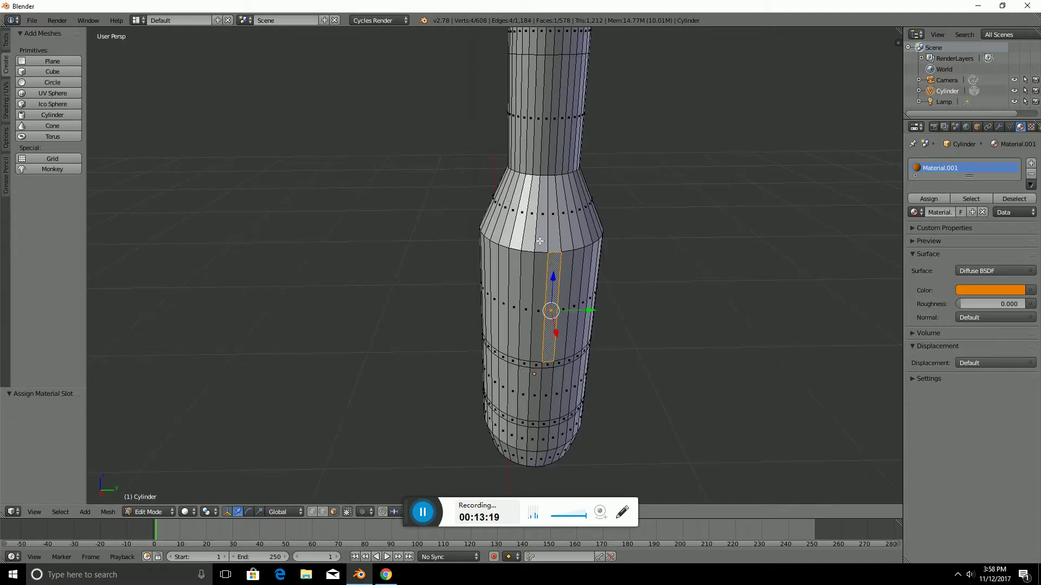
scroll(544, 228, "down", 3)
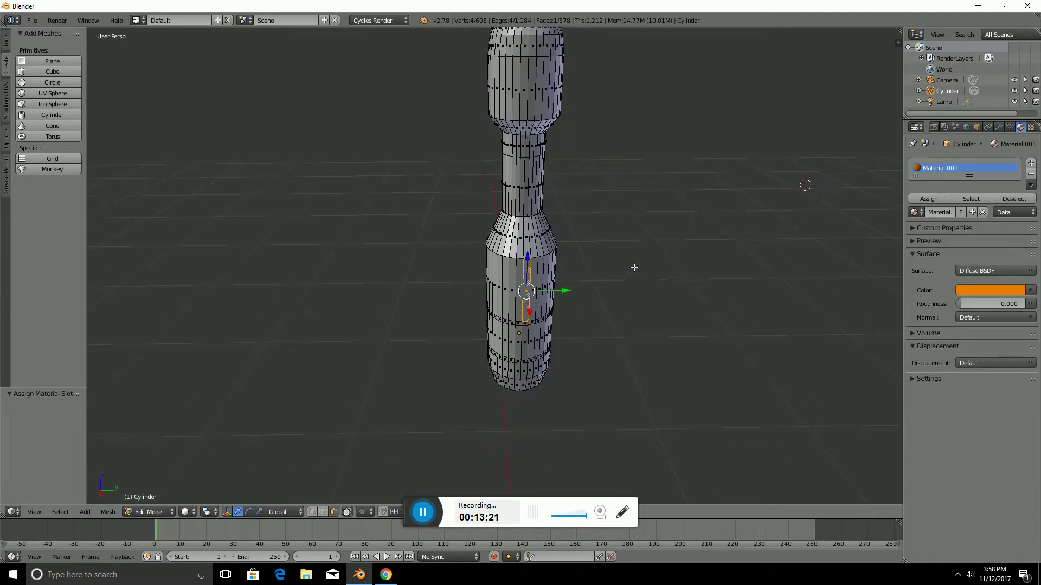
middle_click_drag(618, 232, 633, 252)
scroll(633, 252, "up", 6)
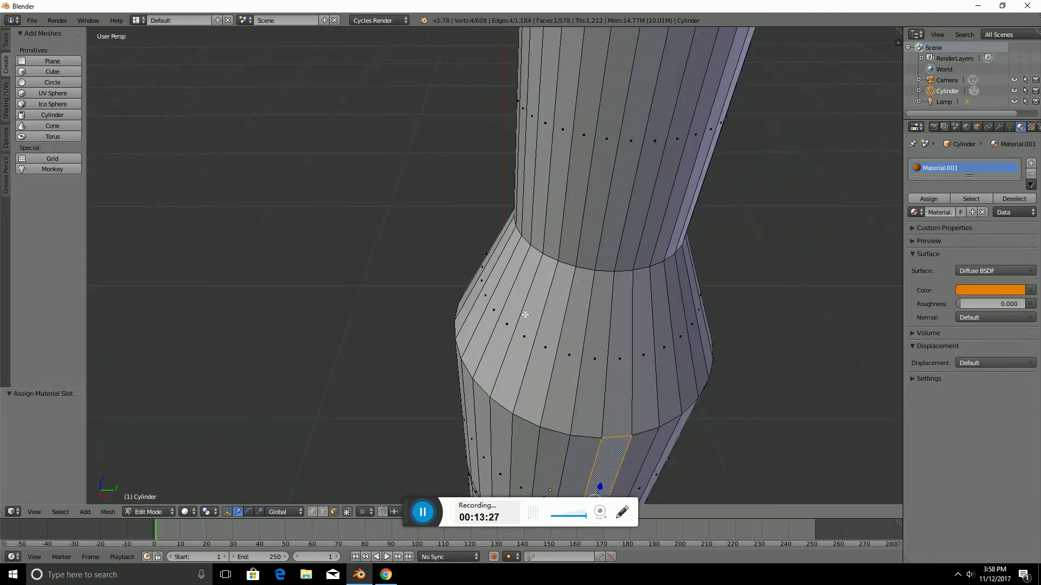
left_click(523, 316, "shift")
left_click(540, 315, "shift")
left_click(556, 316, "shift")
left_click(601, 314, "shift")
left_click(584, 315, "shift")
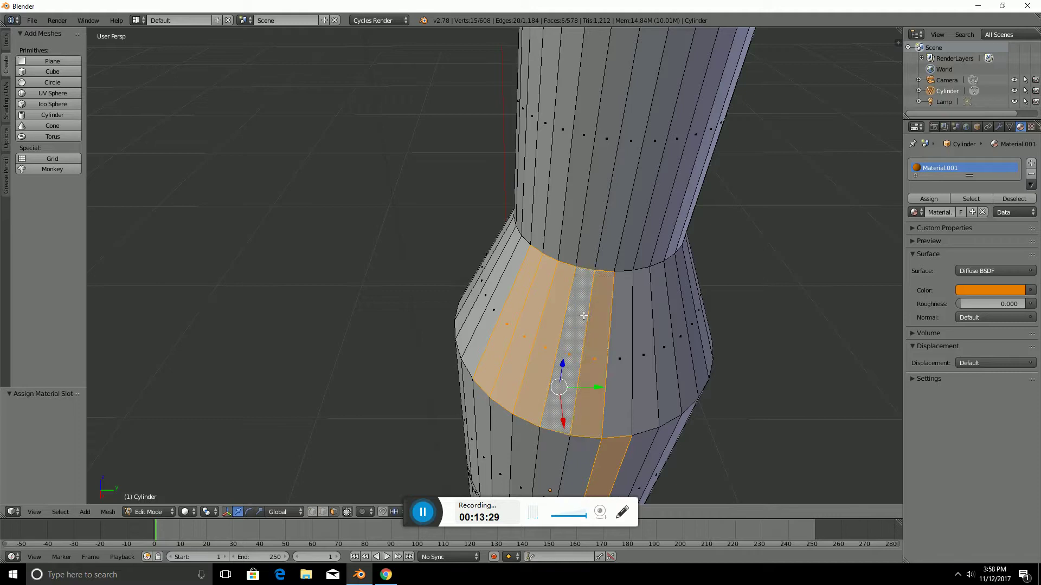
left_click(617, 450, "shift")
left_click(617, 450, "shift")
left_click(618, 408, "shift")
left_click(701, 336, "shift")
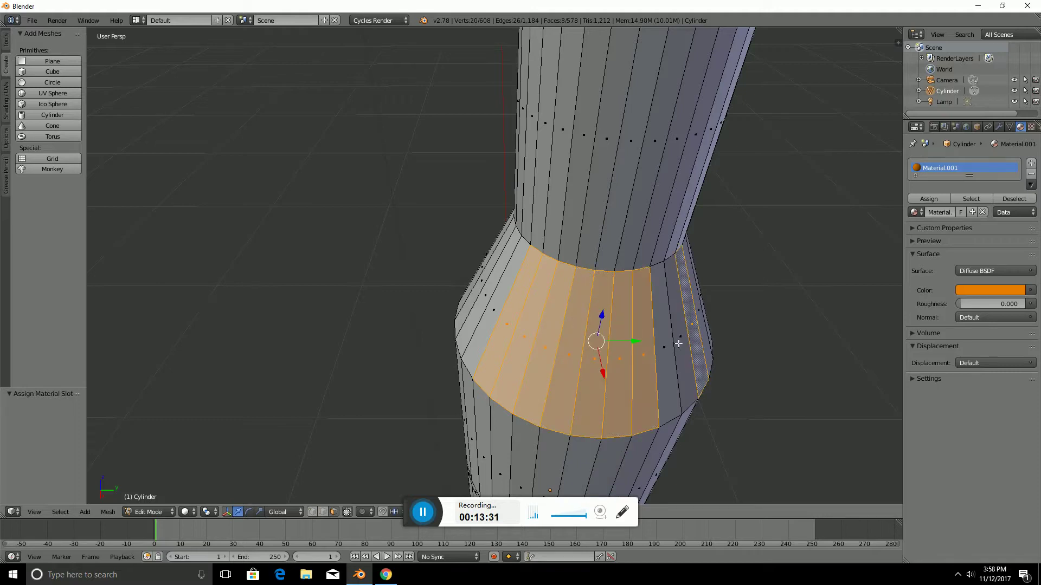
left_click(686, 341, "shift")
left_click(668, 353, "shift")
left_click(498, 250, "shift")
left_click(488, 298, "shift")
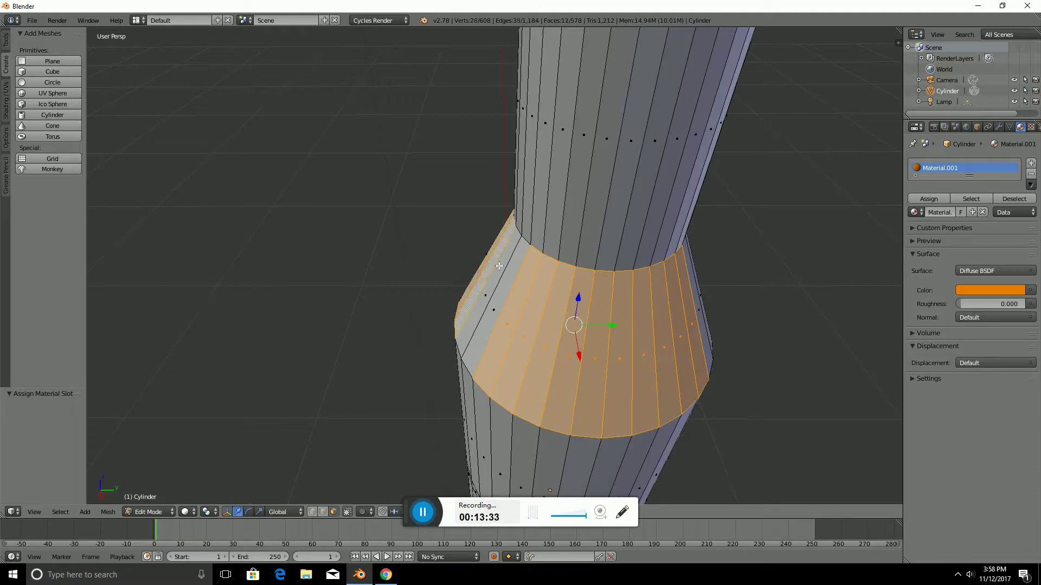
left_click(506, 276, "shift")
left_click(509, 283, "shift")
middle_click_drag(734, 279, 687, 277)
scroll(688, 277, "down", 3, "shift")
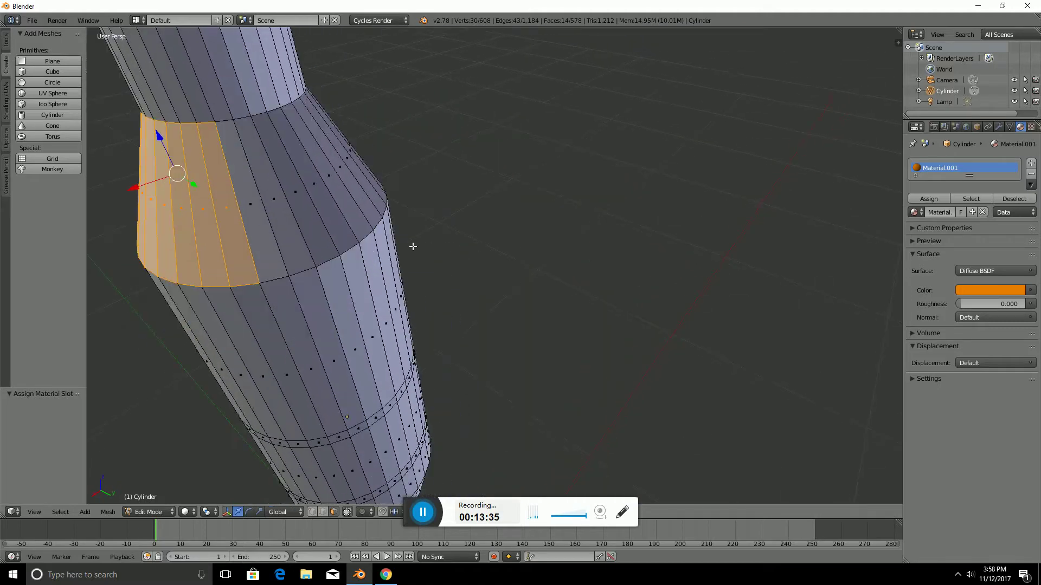
left_click(349, 184, "shift")
left_click(320, 179, "shift")
left_click(294, 190, "shift")
left_click(259, 202, "shift")
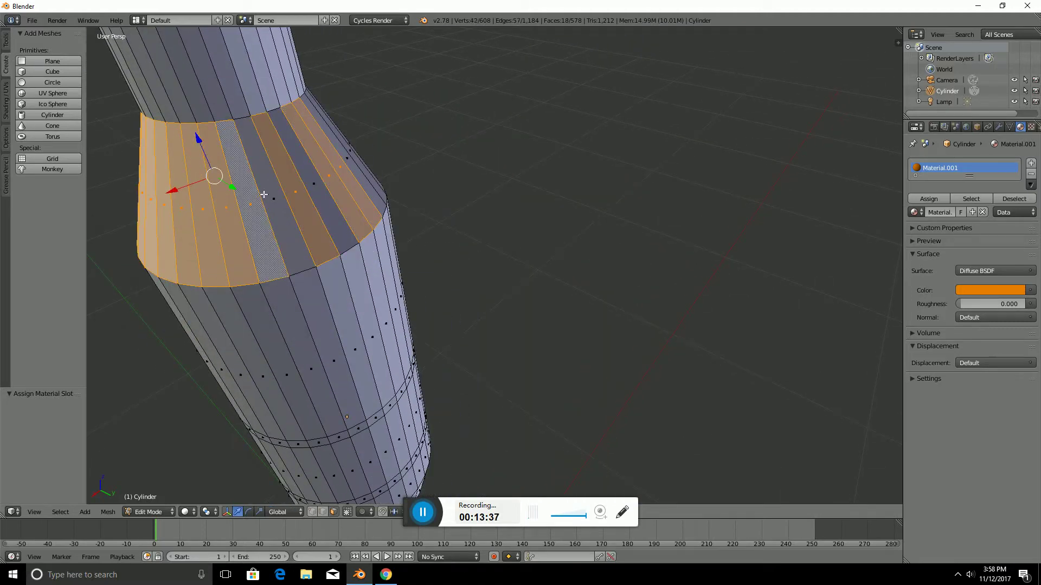
left_click(276, 190, "shift")
left_click(297, 166, "shift")
scroll(372, 159, "down", 3, "shift")
middle_click_drag(372, 159, 404, 288)
scroll(403, 288, "up", 2)
left_click(396, 127, "shift")
left_click(557, 81, "shift")
left_click(555, 83, "shift")
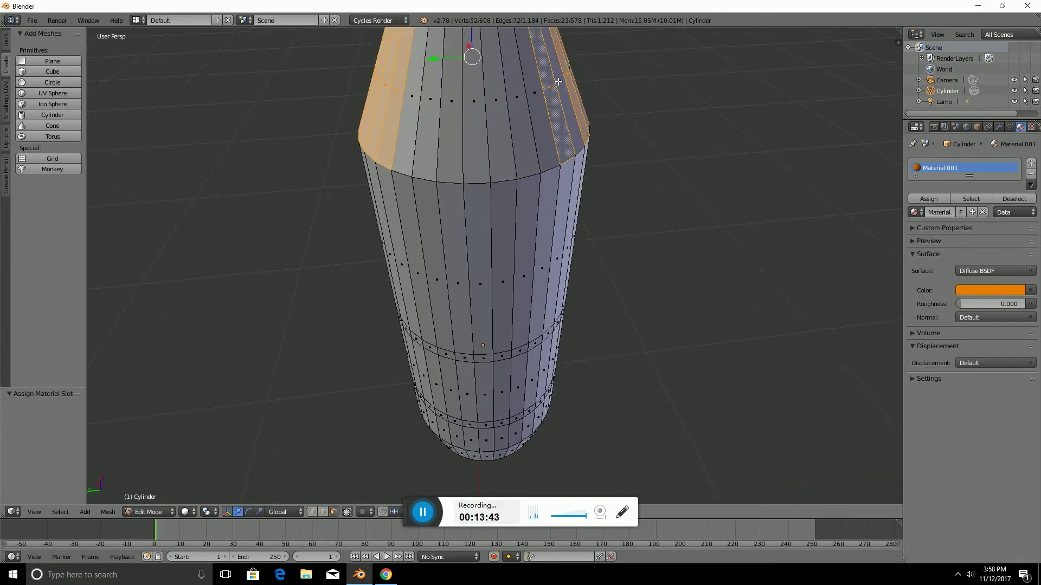
left_click(545, 90, "shift")
left_click(548, 91, "shift")
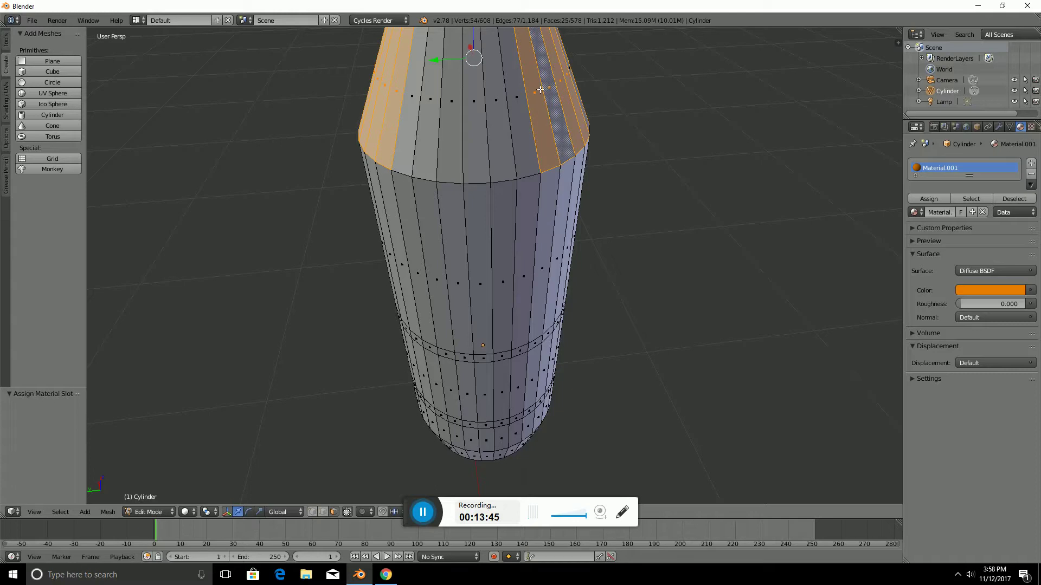
left_click(519, 99, "shift")
left_click(492, 105, "shift")
left_click(477, 110, "shift")
left_click(454, 115, "shift")
left_click(431, 118, "shift")
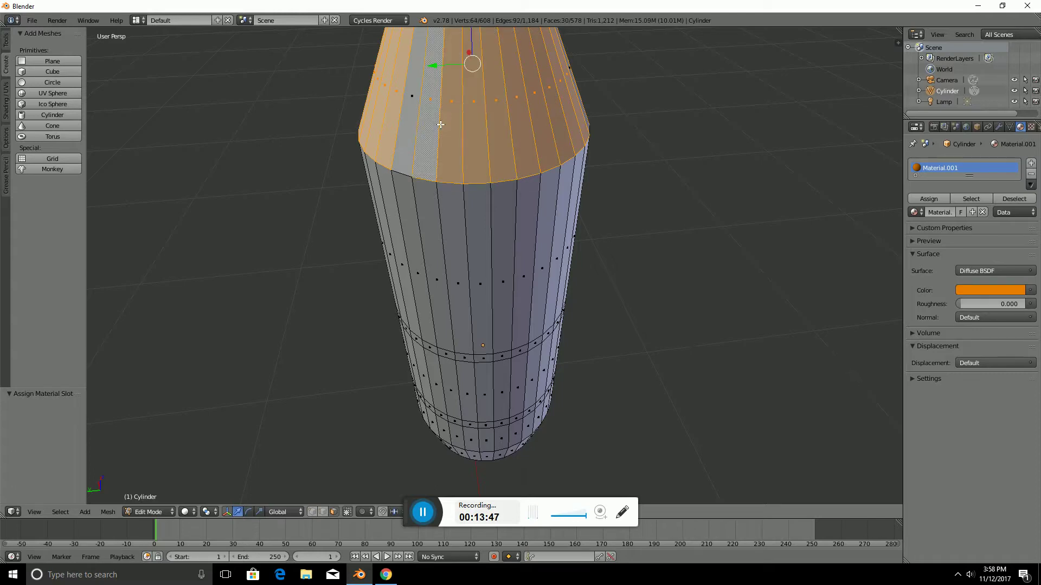
left_click(410, 120, "shift")
middle_click_drag(504, 96, 525, 141)
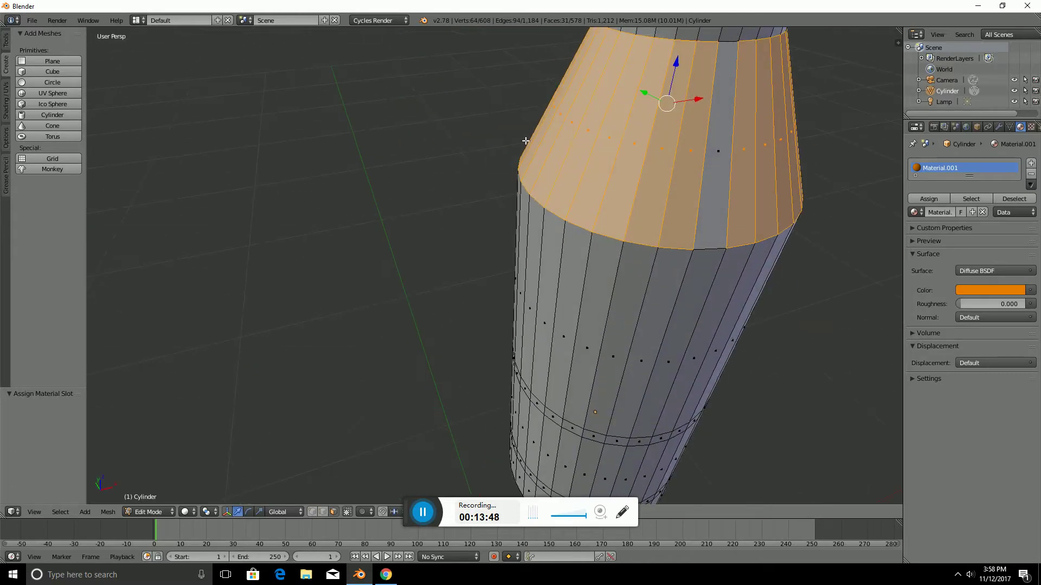
left_click(715, 175, "shift")
middle_click_drag(714, 174, 884, 151)
scroll(116, 141, "down", 5)
left_click(6, 138)
scroll(219, 244, "down", 7)
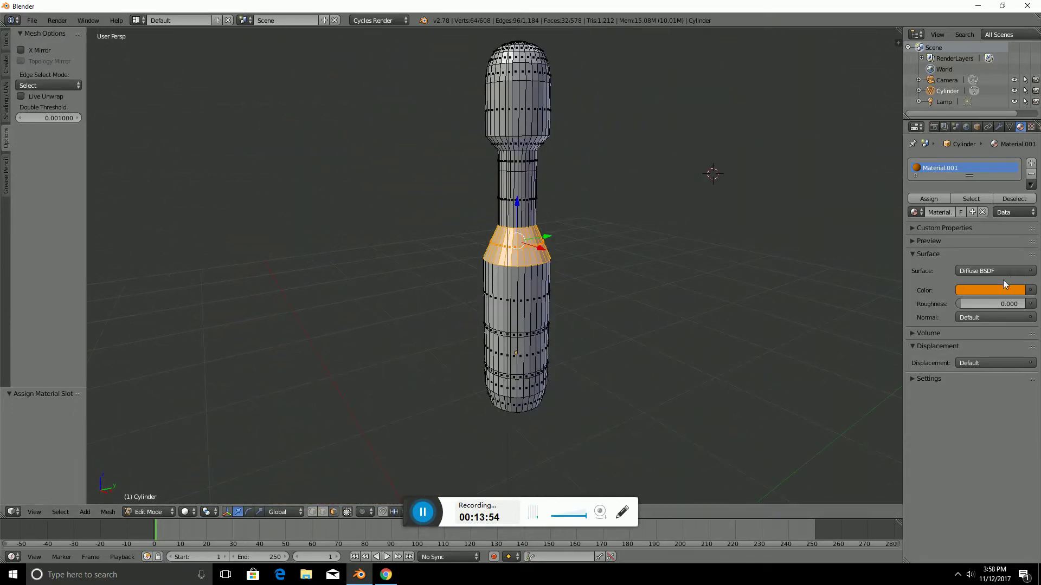
- Set the bottle material's diffuse color to black
left_click(974, 289)
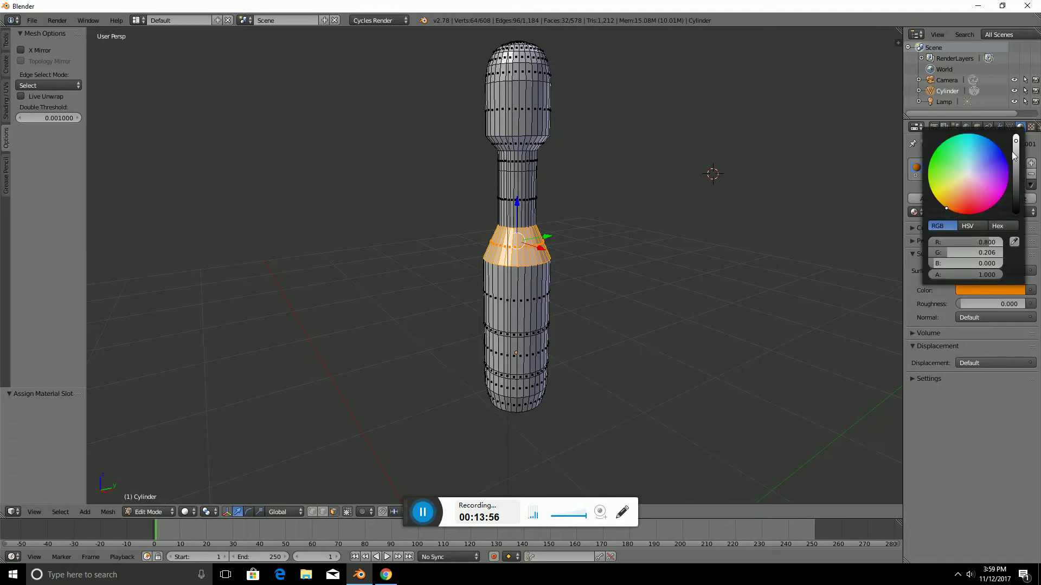
left_click_drag(1016, 143, 1015, 214)
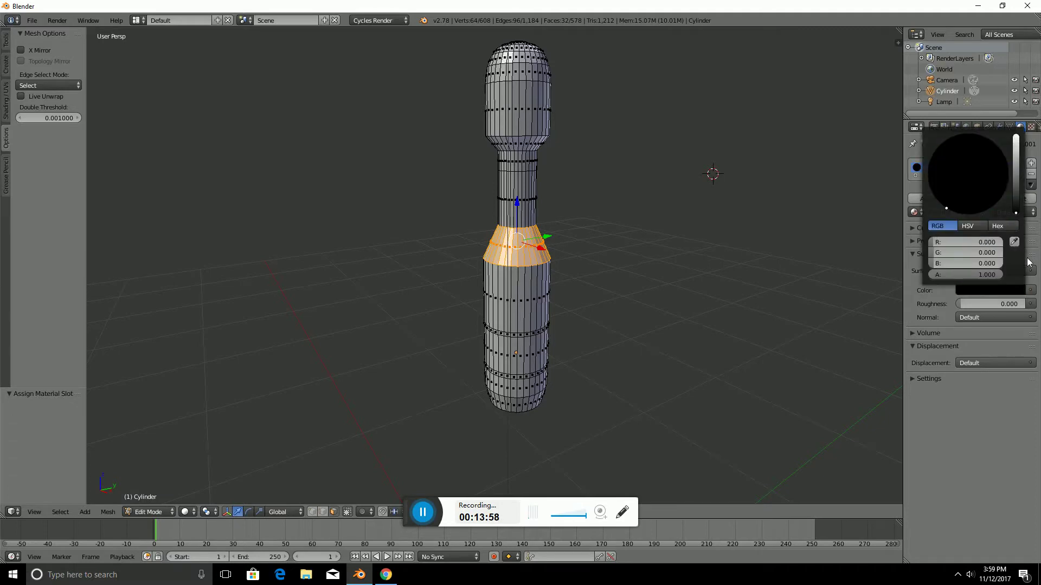
- Select all faces of the bottle's base: the recessed underside, its inner ring, the rim, and the tapered outer band around the bottom
right_click(505, 306)
right_click(530, 198)
middle_click_drag(568, 118, 491, 374)
mouse_move(457, 440)
middle_mouse_down()
mouse_move(467, 388)
mouse_move(487, 399)
mouse_move(507, 386)
mouse_move(507, 335)
middle_mouse_up()
right_click(510, 334)
right_click(507, 363, "shift")
key("c")
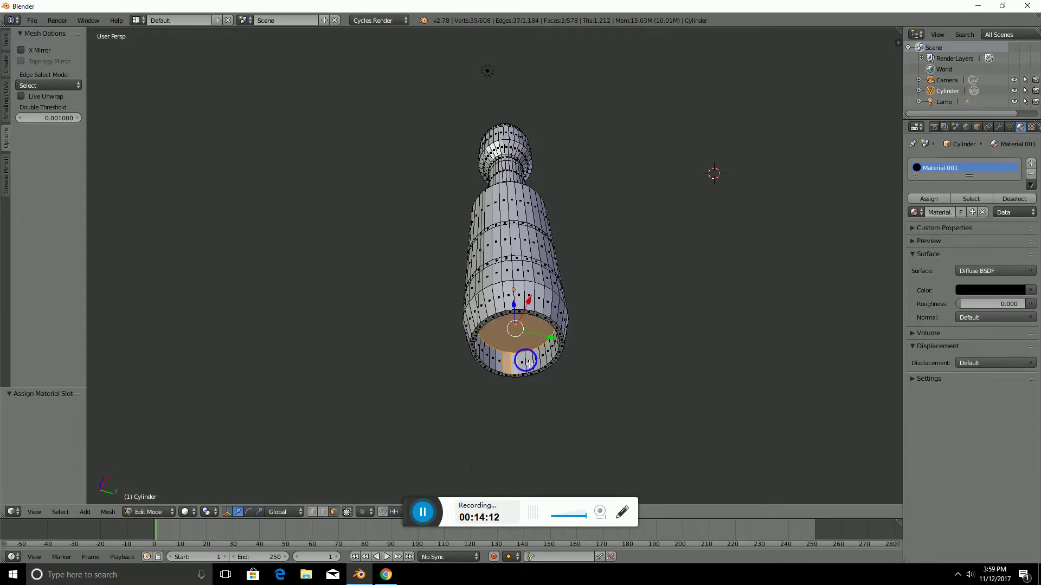
left_click(527, 364)
right_click(524, 366)
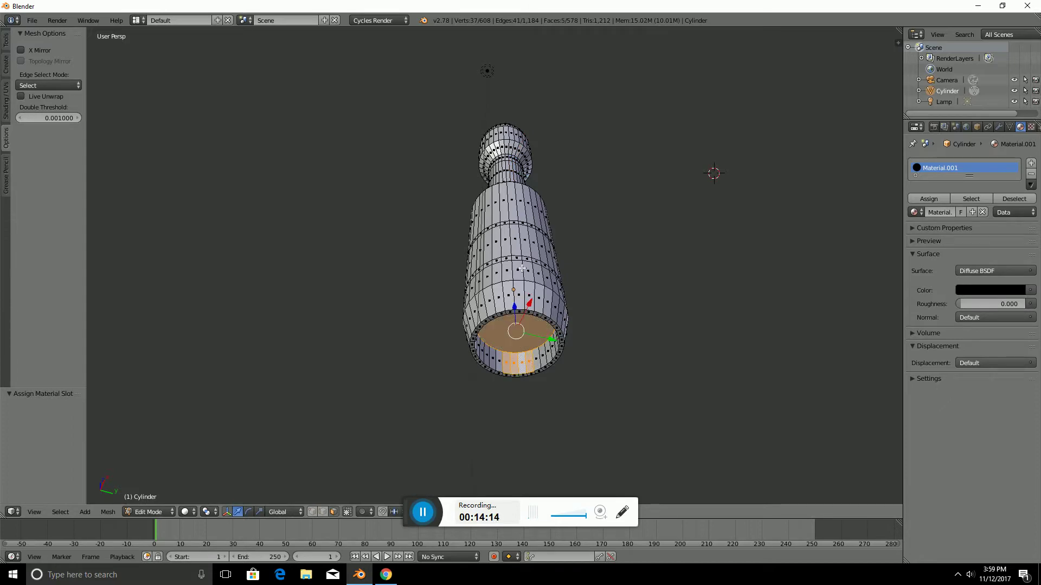
middle_click_drag(519, 318, 565, 367)
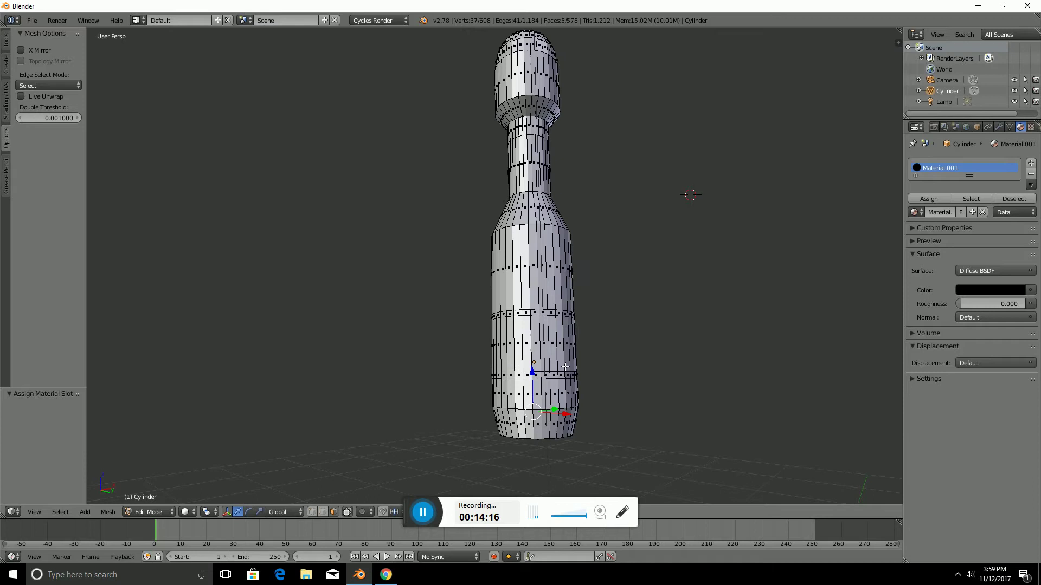
left_click(425, 512)
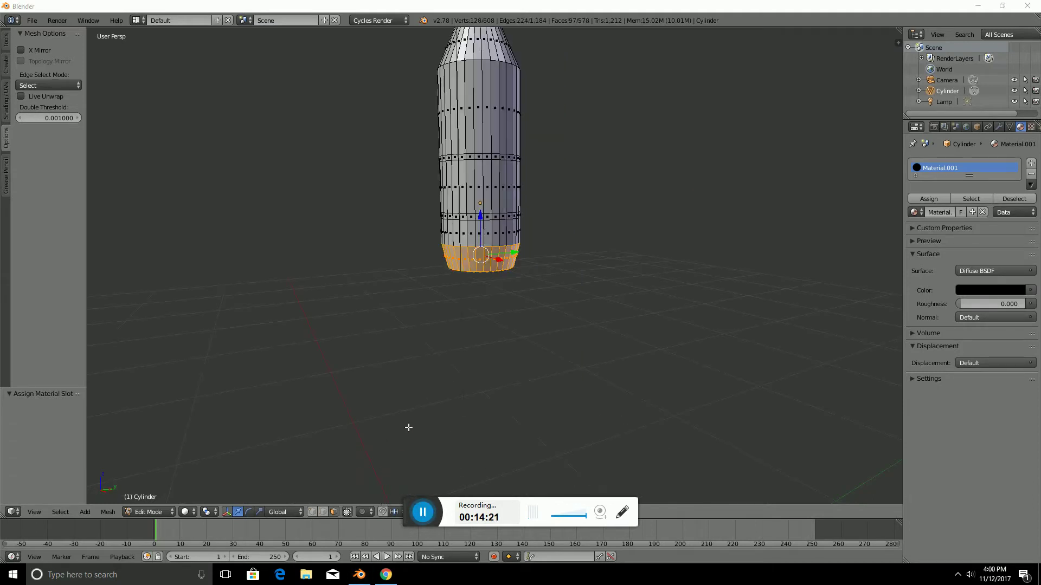
- Add a second material with a dark gray diffuse color and assign it to the selected base faces
scroll(433, 337, "down", 3)
middle_click_drag(449, 286, 475, 276)
scroll(473, 270, "up", 3)
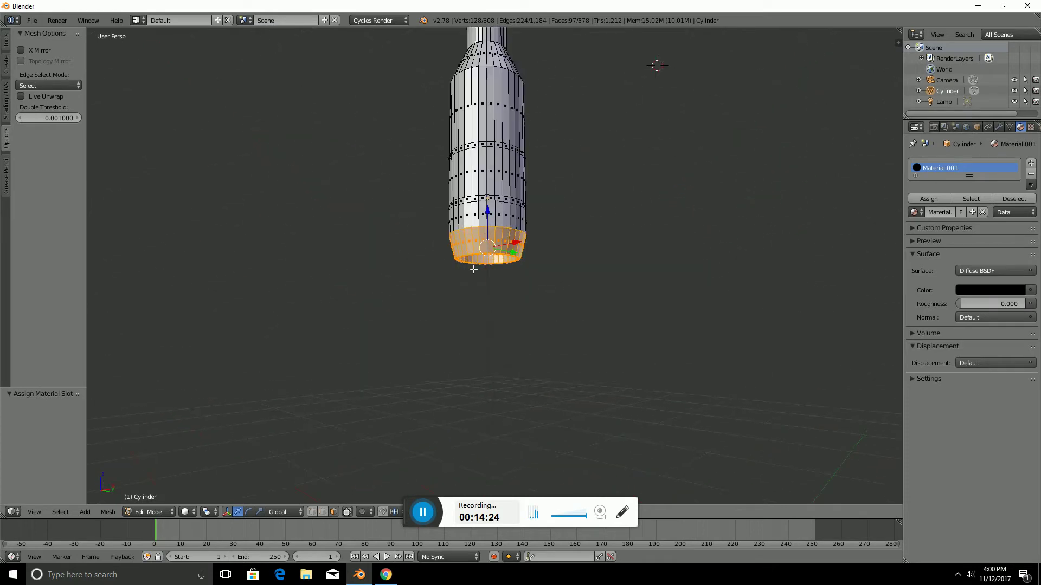
left_click(1031, 163)
left_click(932, 238)
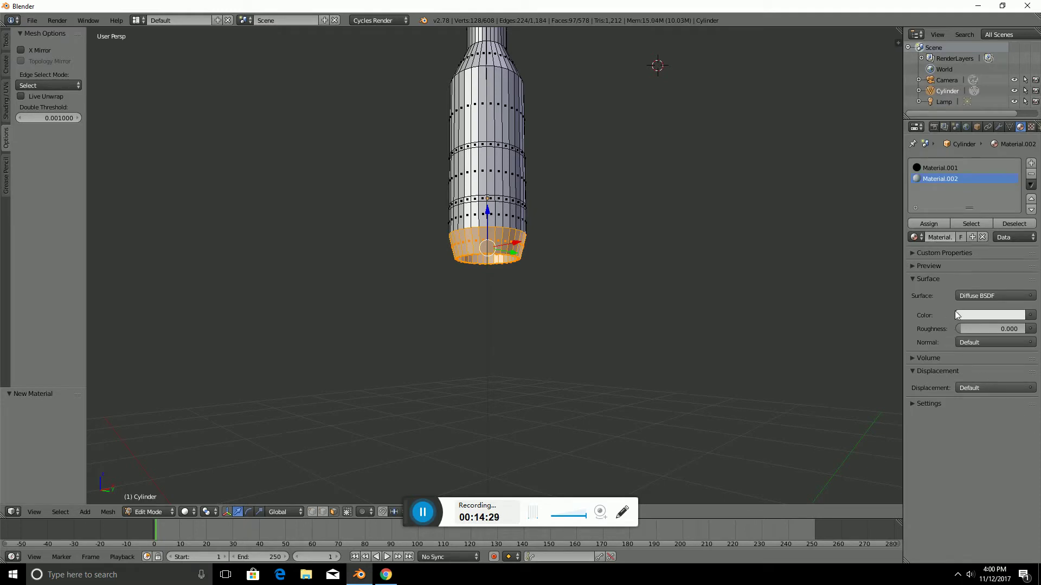
left_click(969, 315)
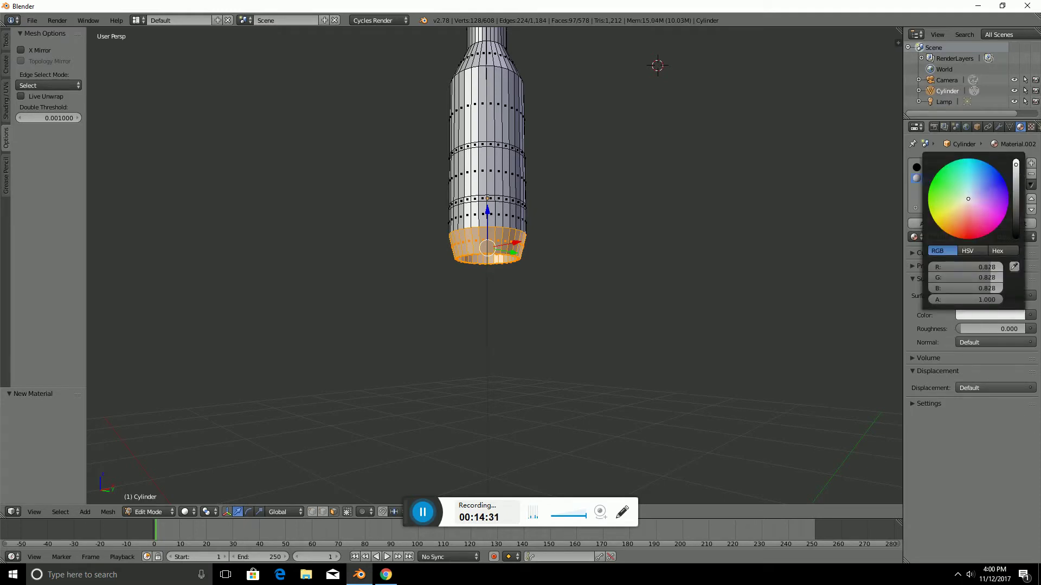
left_click_drag(1015, 164, 1016, 215)
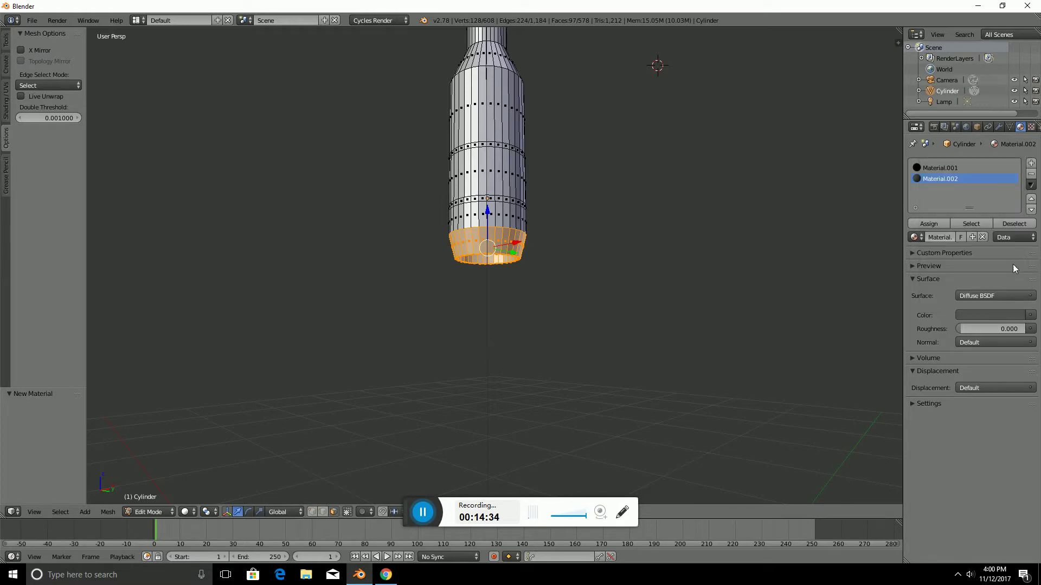
left_click(932, 223)
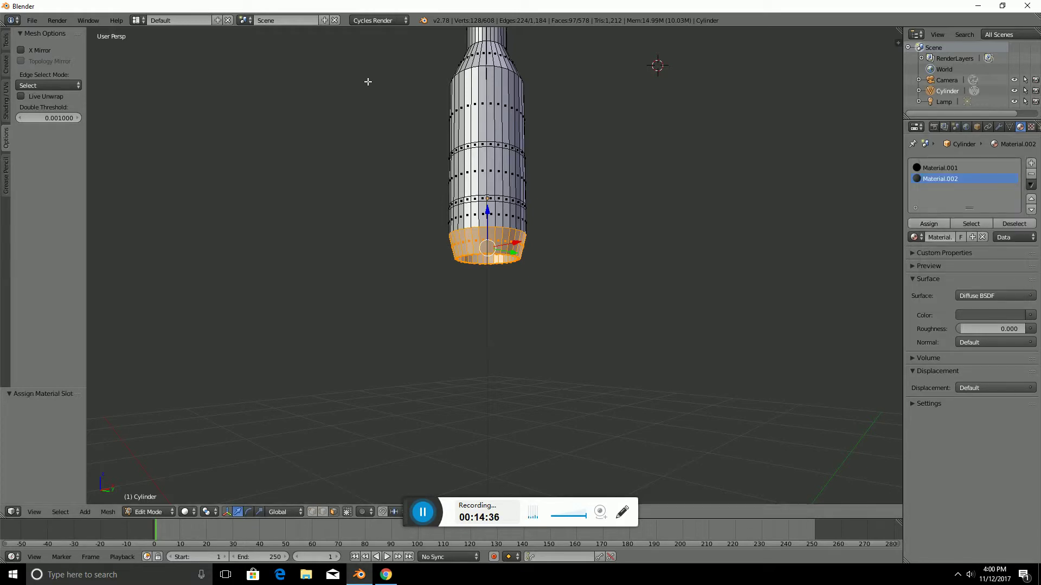
- Render an image to check the black bottle with its dark gray base, and close the render result
left_click(55, 21)
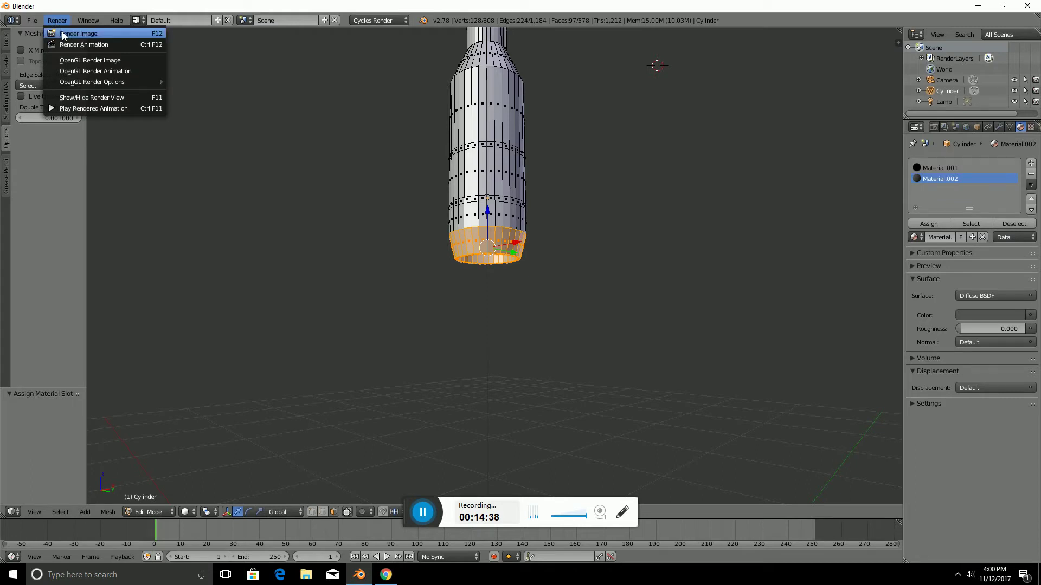
left_click(62, 31)
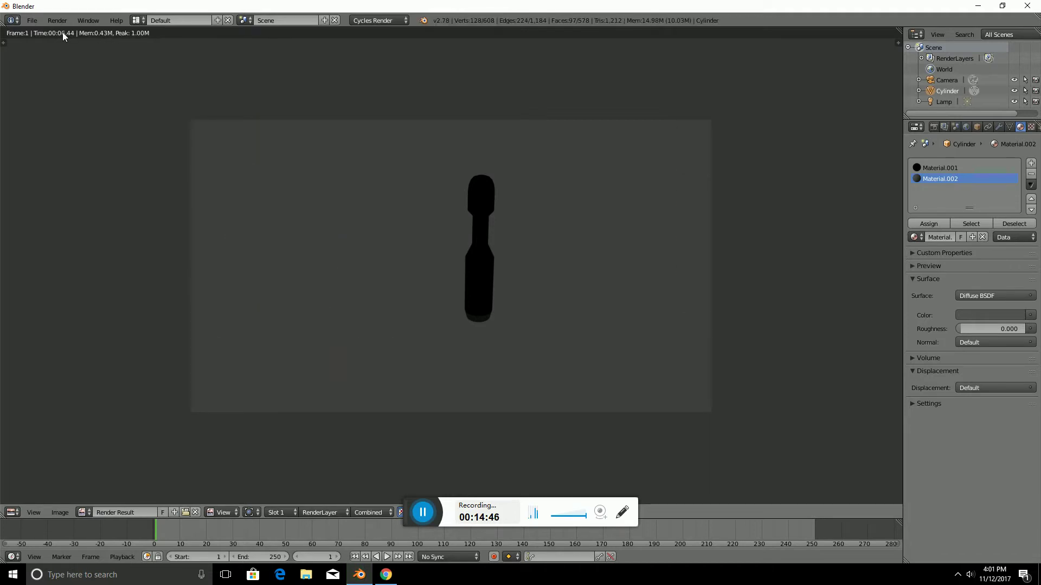
key("Escape")
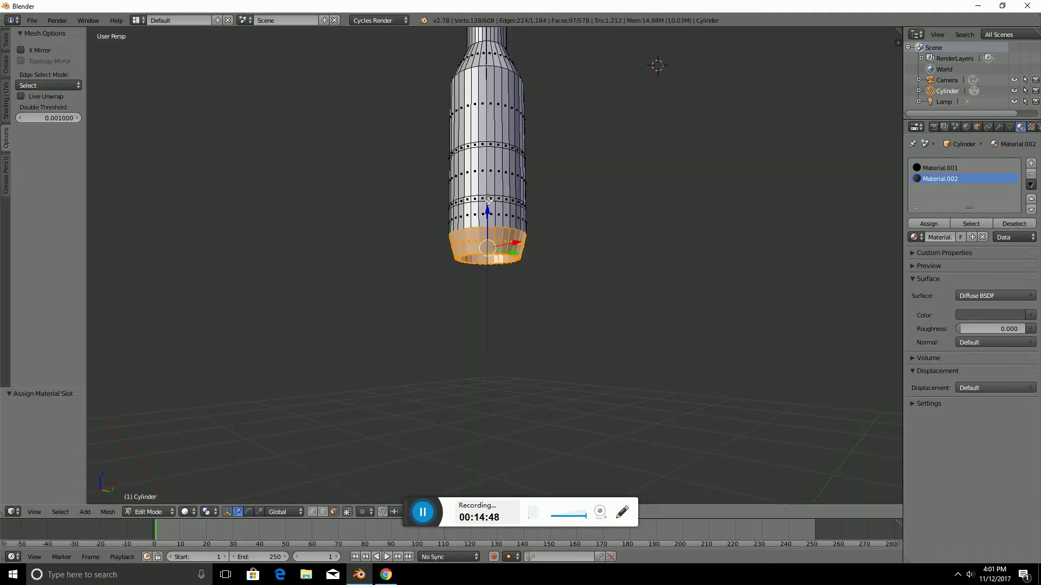
- Select all the faces that use Material.001, leaving the bottle's base band deselected
left_click(983, 168)
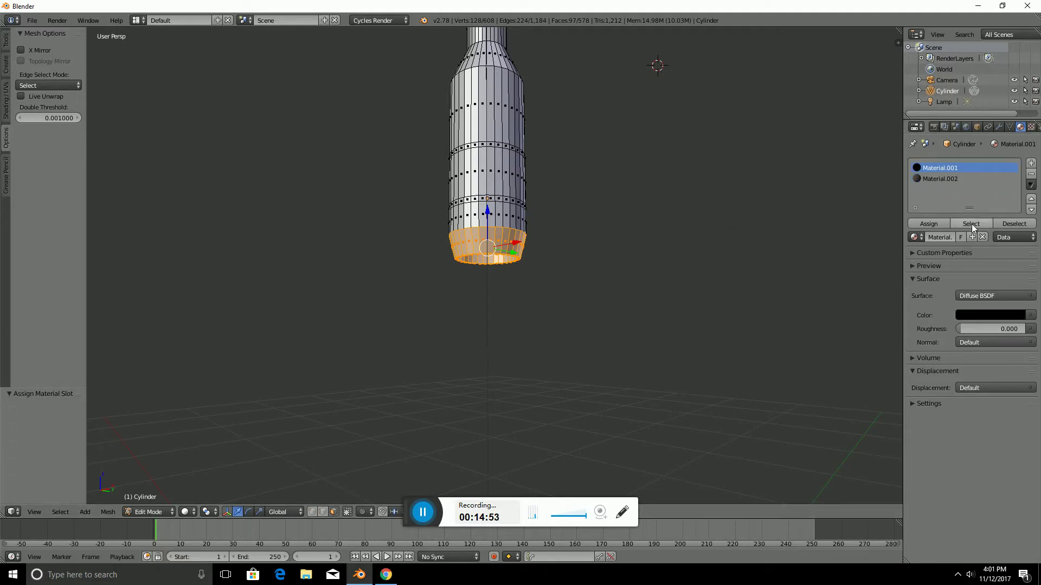
left_click(1010, 223)
right_click(501, 168)
left_click(981, 224)
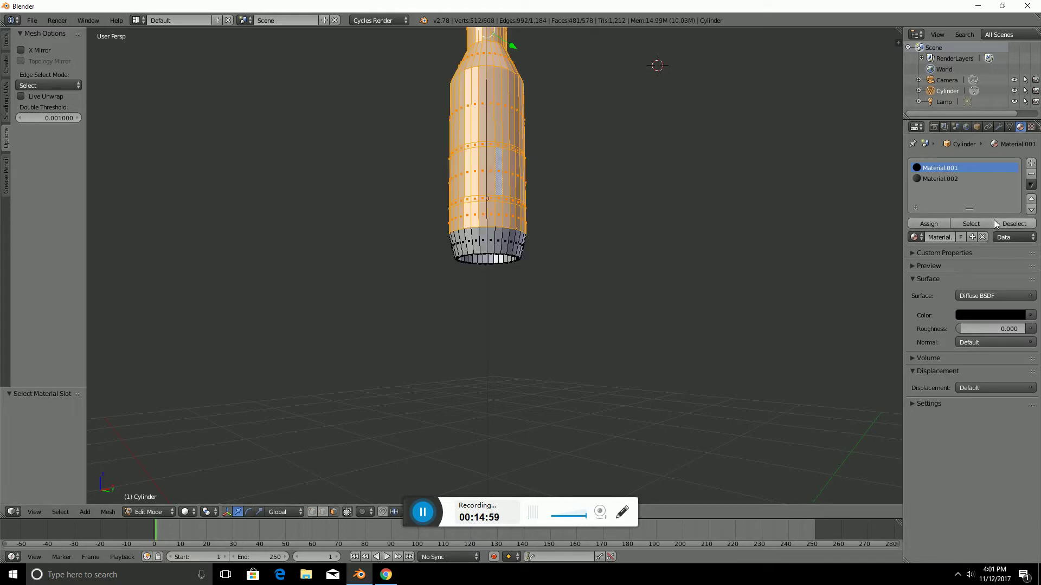
scroll(550, 221, "down", 5)
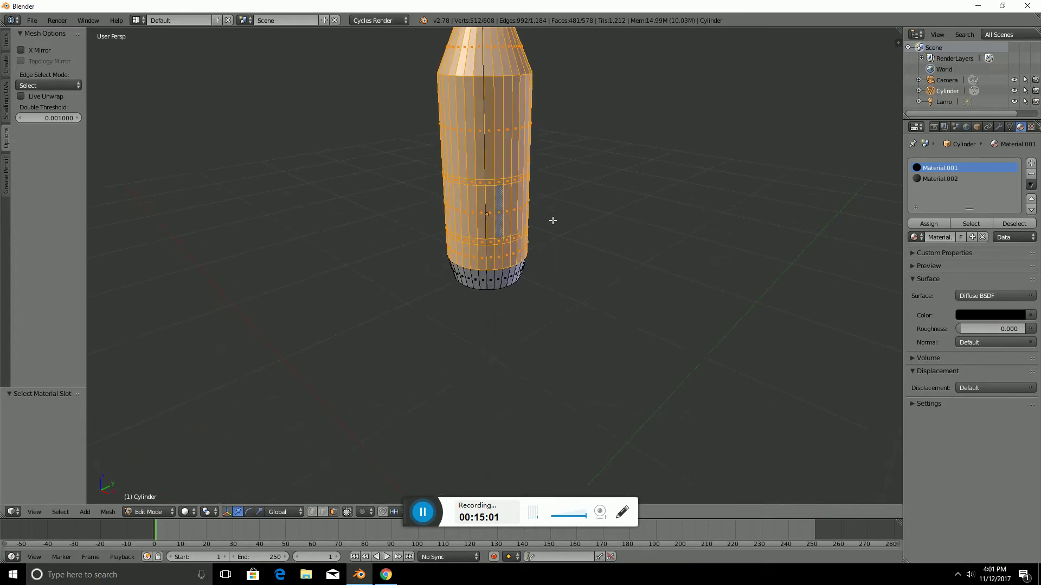
scroll(523, 181, "up", 2)
scroll(523, 182, "up", 5)
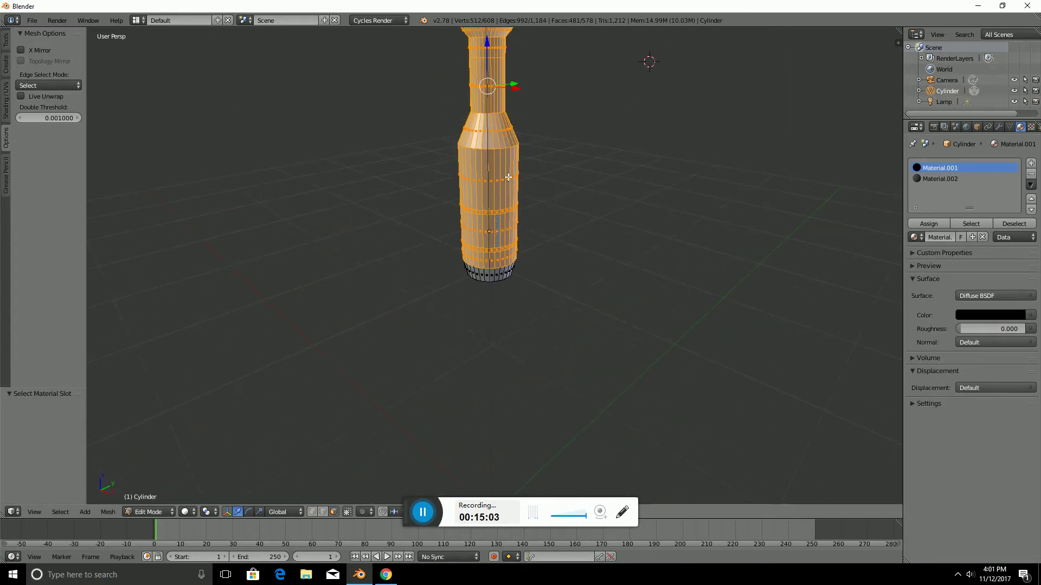
middle_click_drag(510, 179, 587, 227)
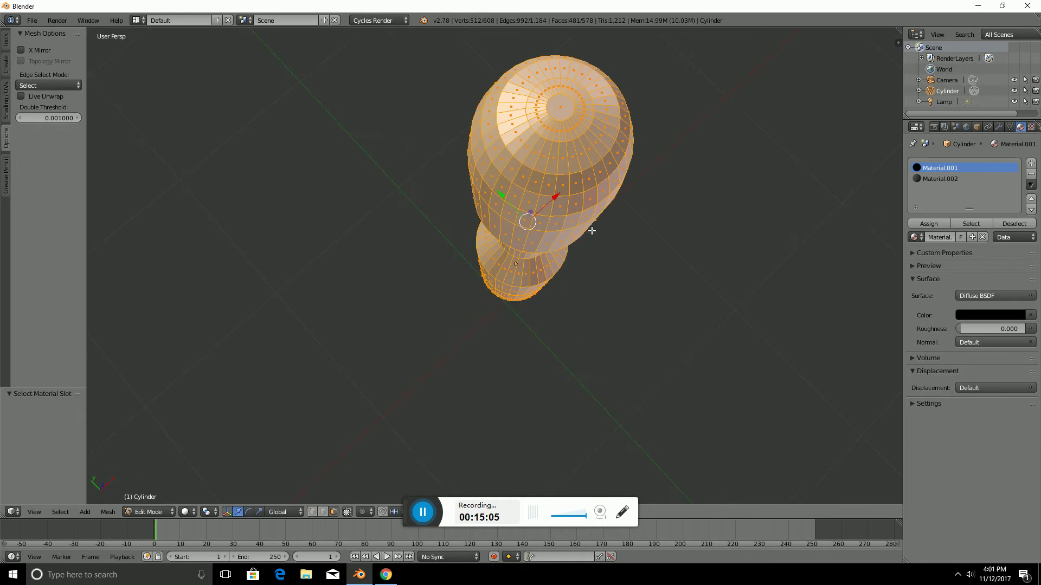
- Change the color of Material.001 to bright orange and assign it to the selected bottle faces
left_click(979, 314)
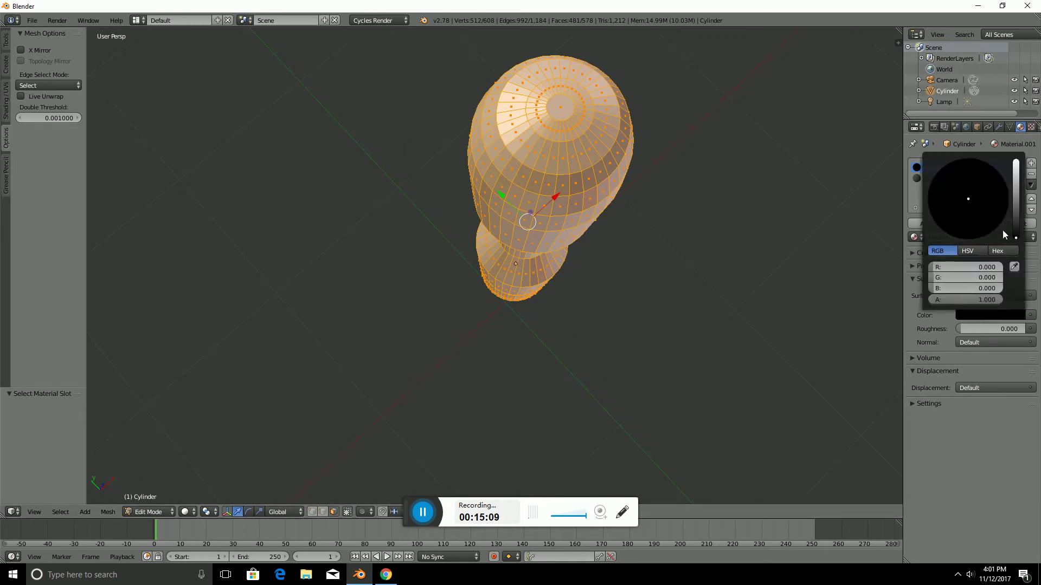
left_click_drag(1015, 237, 1016, 161)
left_click_drag(968, 204, 947, 232)
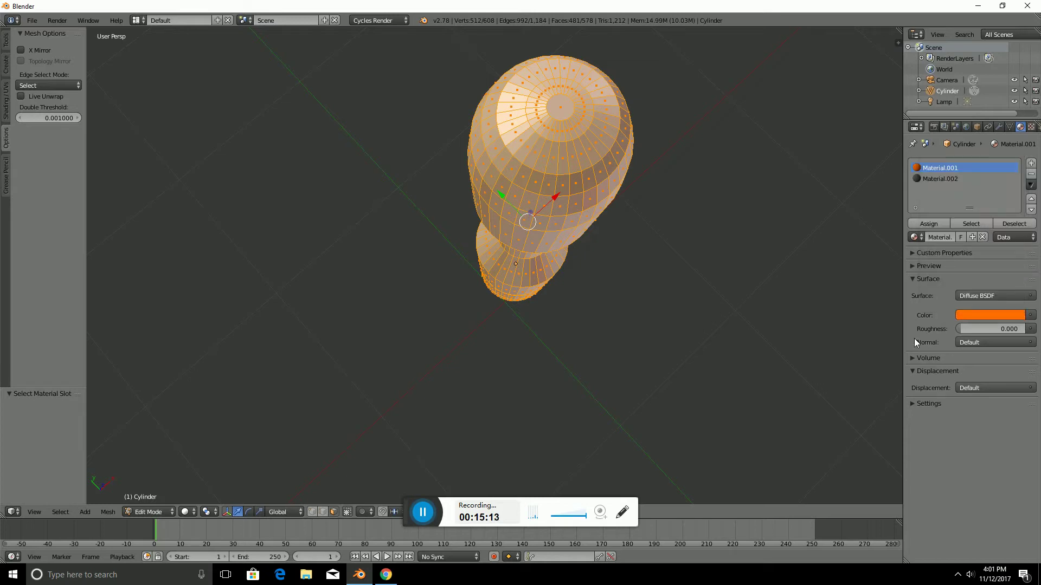
left_click(929, 224)
middle_click_drag(844, 259, 729, 213)
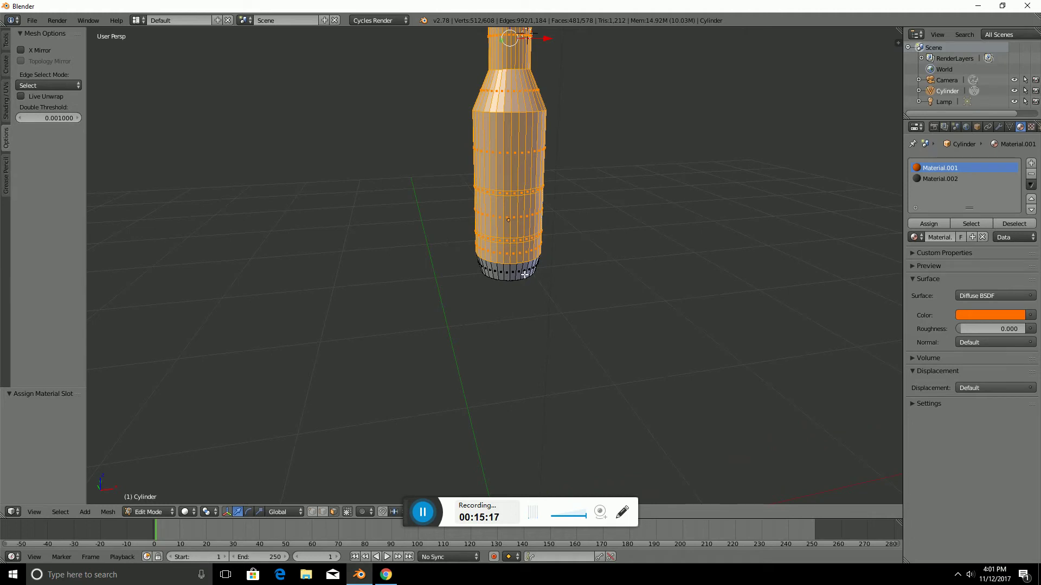
- Render an image of the orange bottle with the dark base, view it, and close the render result
left_click(57, 20)
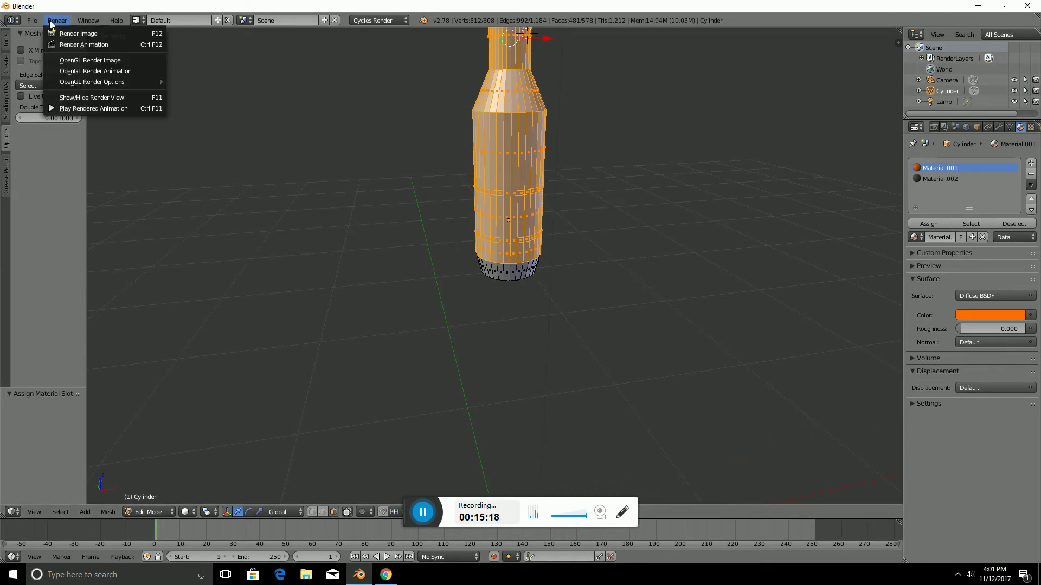
left_click(59, 31)
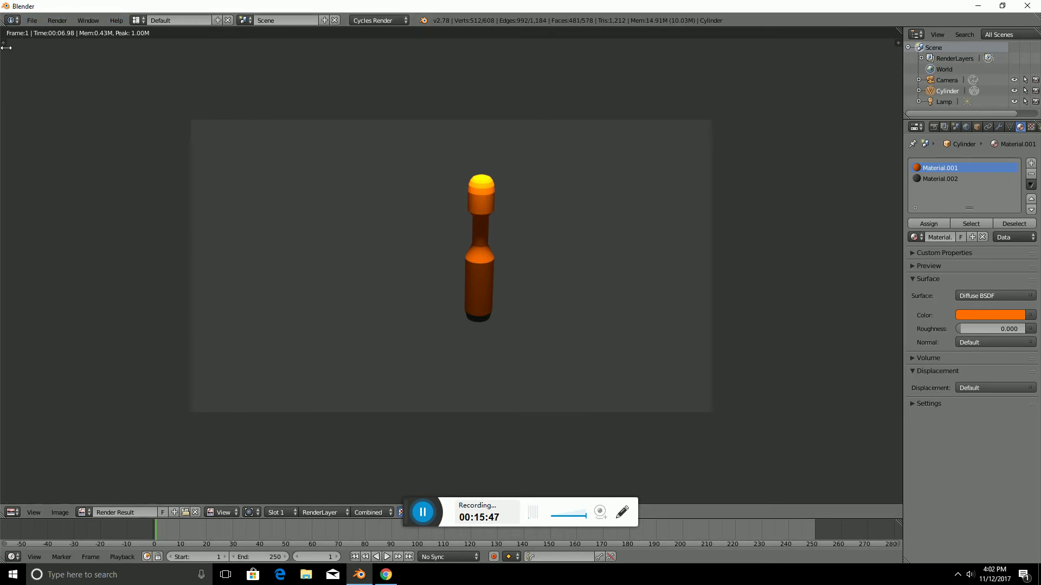
key("Escape")
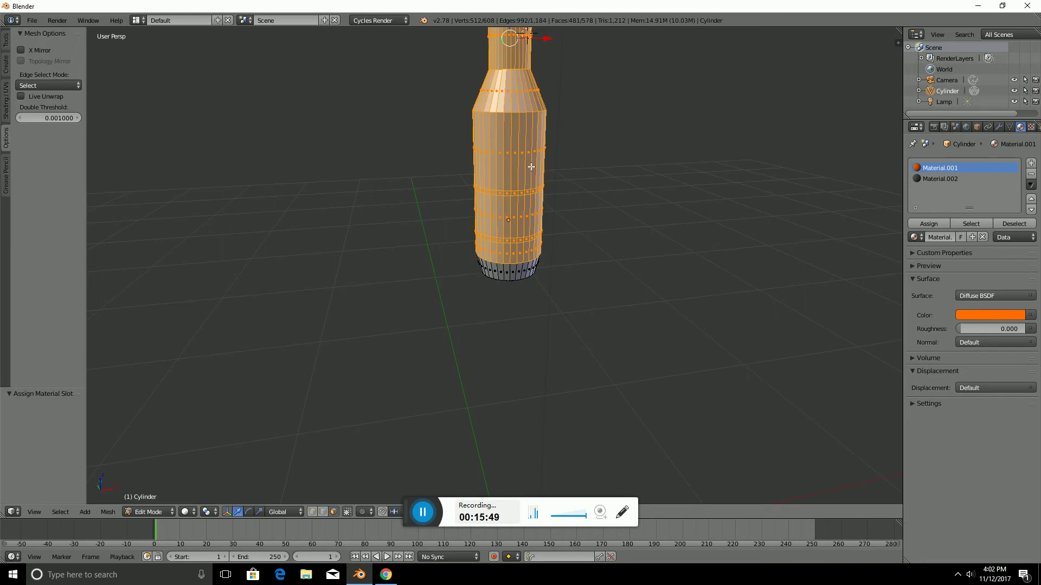
- Examine the finished bottle together with the camera and lamp from several distances and angles
scroll(558, 179, "down", 5)
middle_click_drag(558, 179, 467, 168)
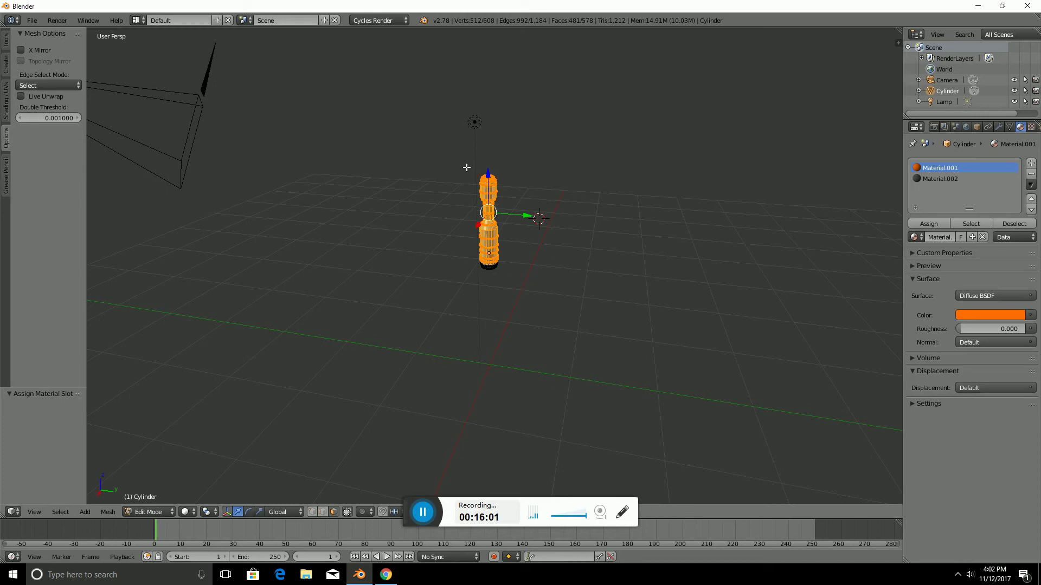
scroll(570, 256, "up", 6)
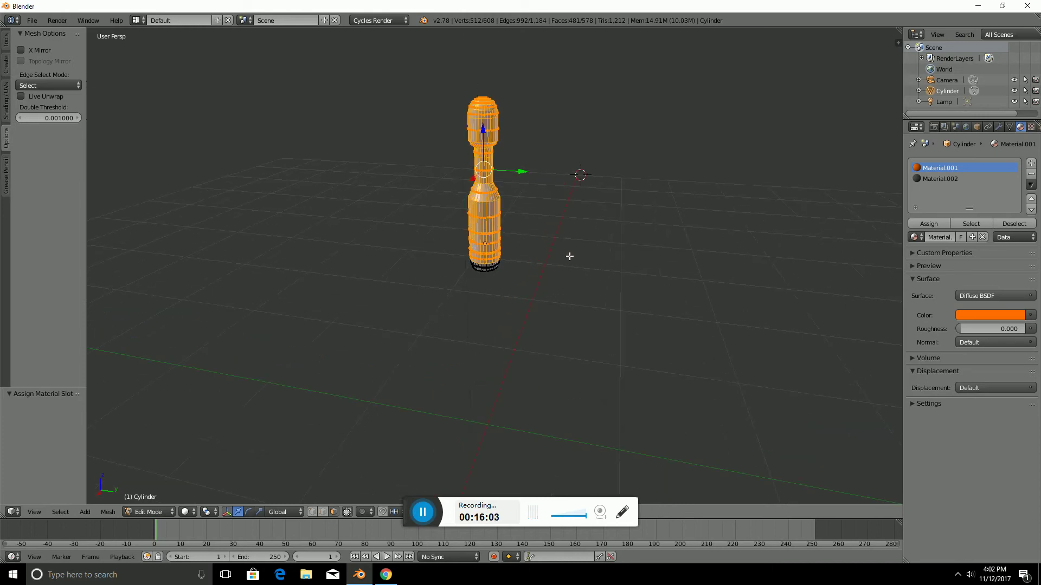
scroll(491, 227, "down", 6)
scroll(493, 227, "down", 3)
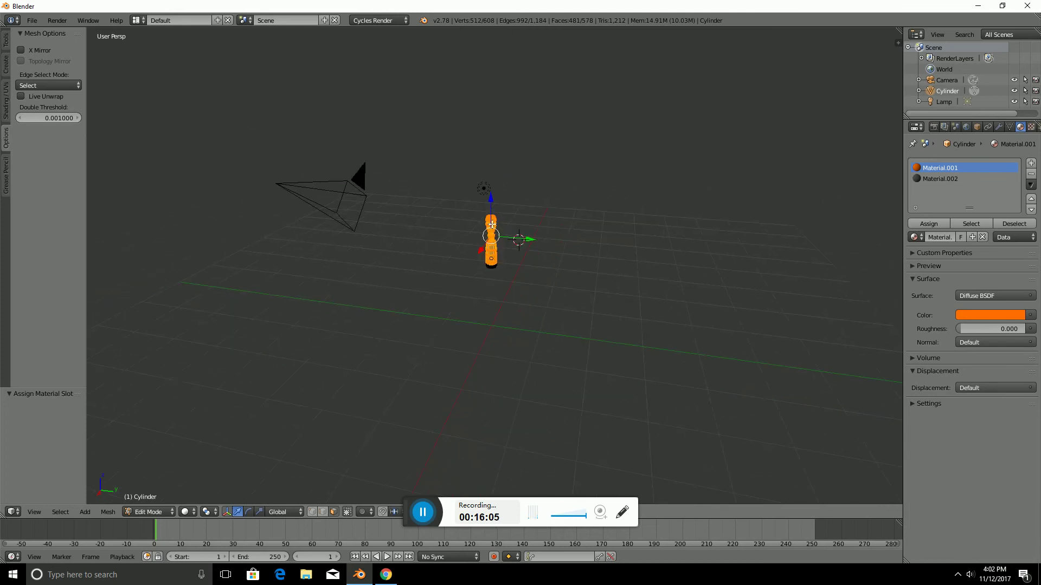
middle_click_drag(430, 235, 447, 258)
scroll(445, 249, "up", 7)
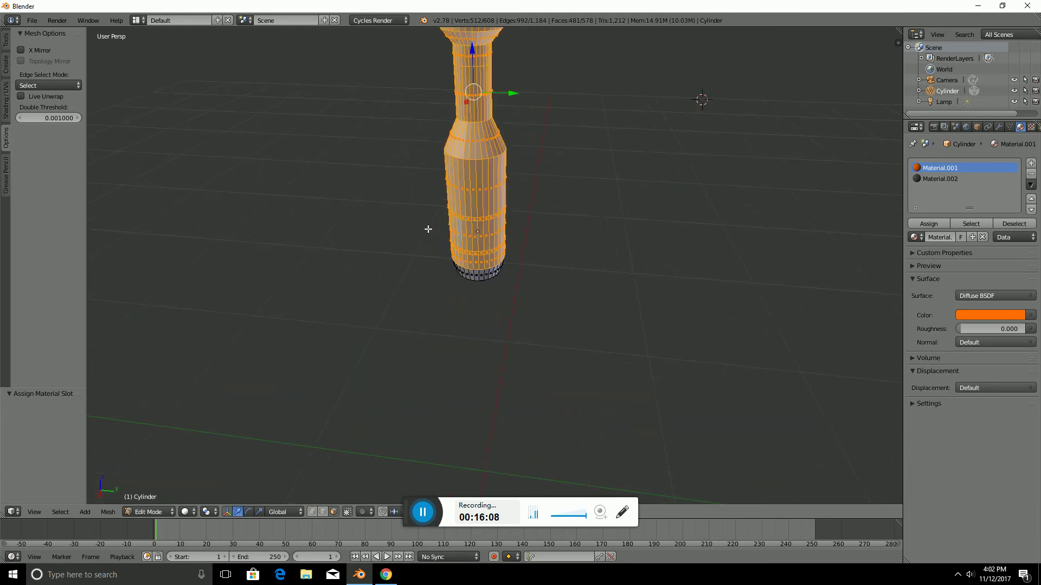
scroll(331, 174, "down", 6)
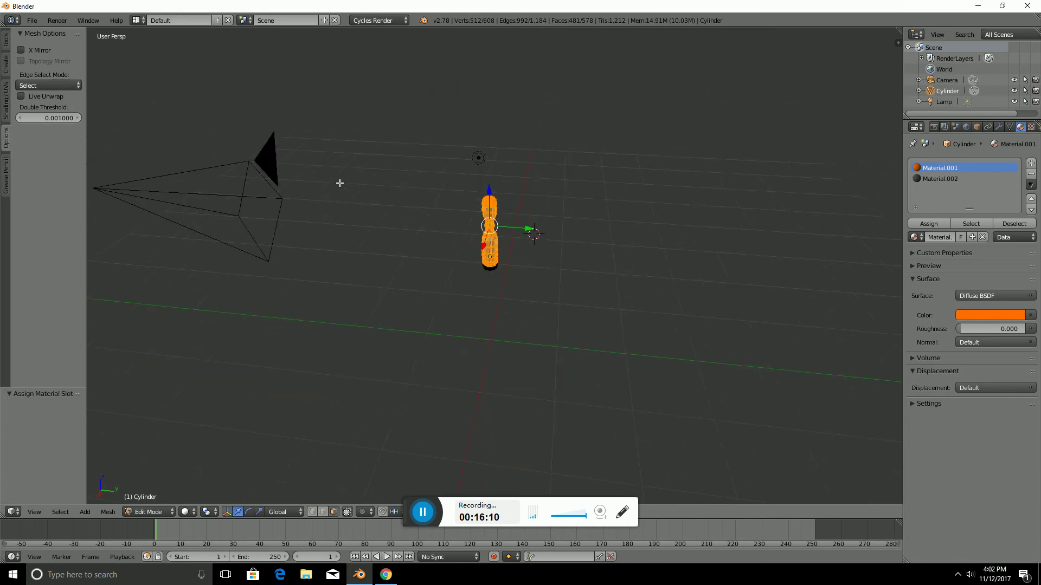
scroll(341, 185, "up", 4)
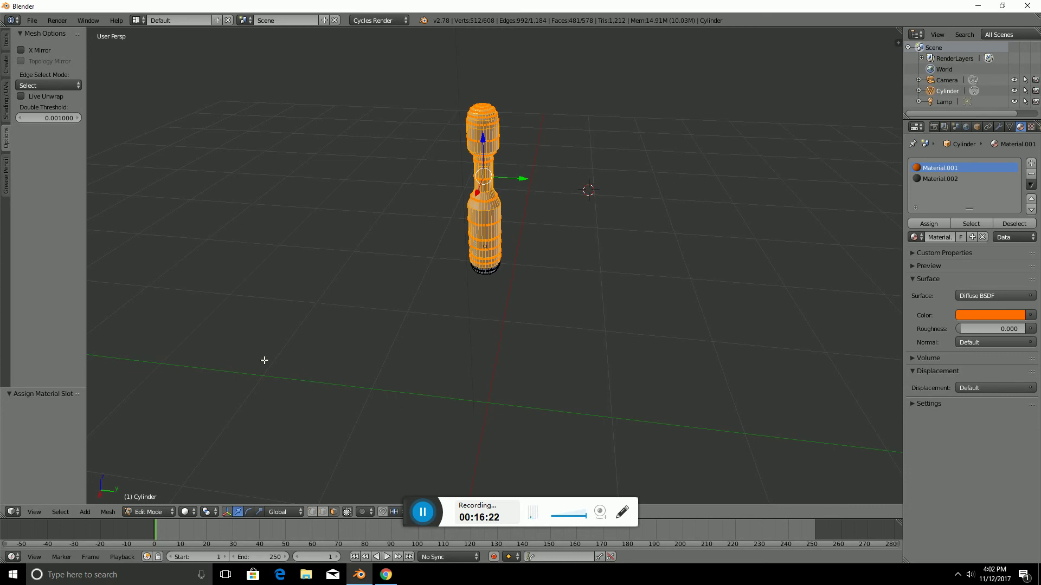
middle_click_drag(249, 372, 576, 336)
scroll(576, 336, "up", 4)
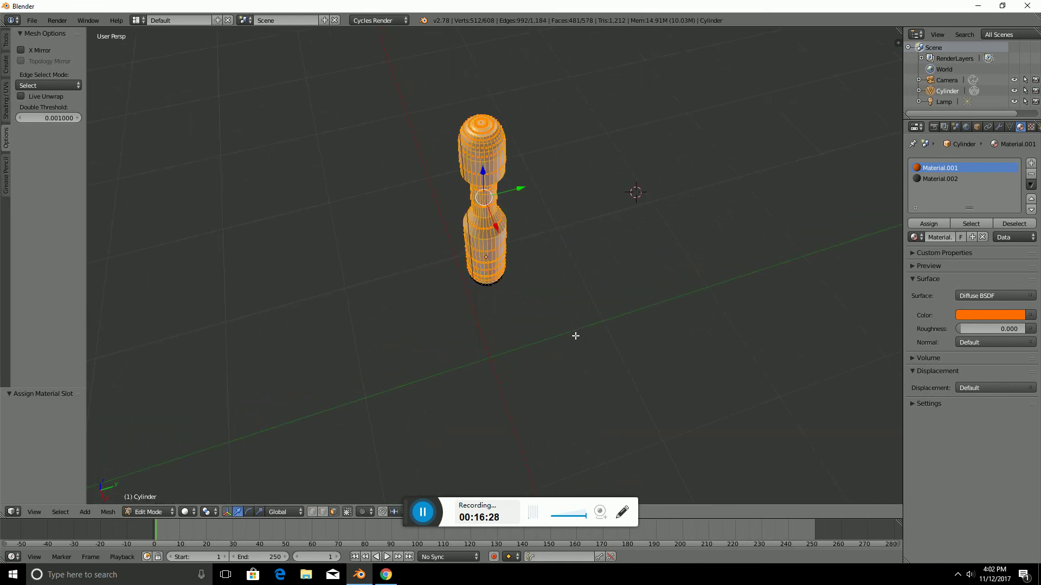
scroll(568, 320, "down", 6)
middle_click_drag(567, 319, 464, 380)
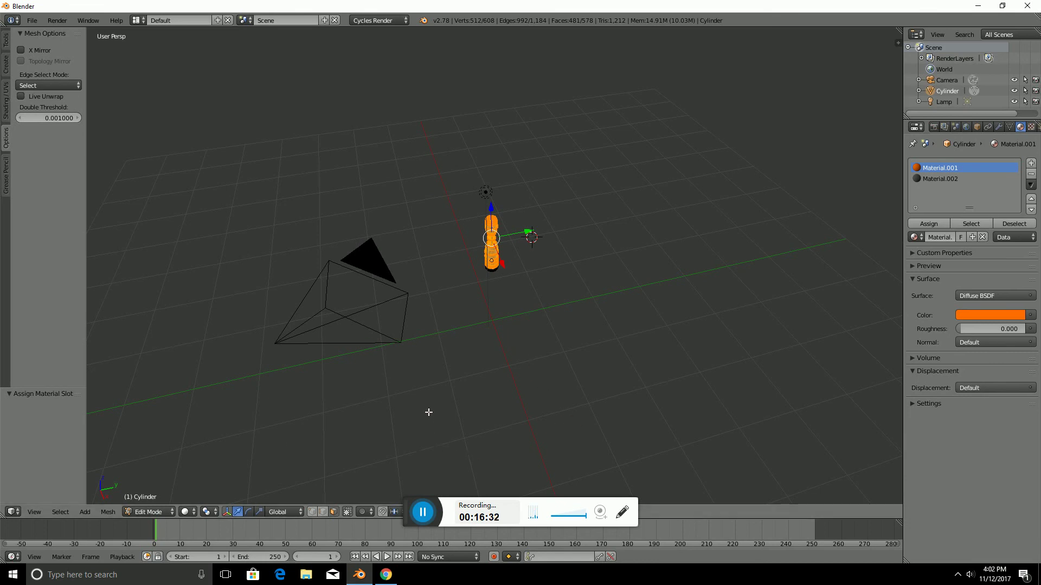
scroll(463, 271, "up", 3)
middle_click_drag(467, 239, 453, 213)
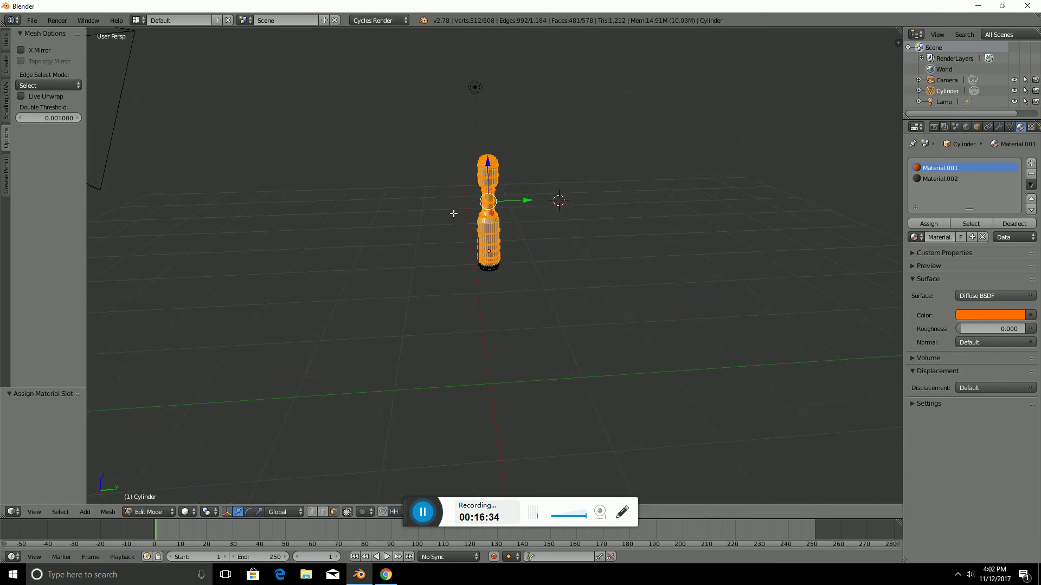
scroll(457, 217, "down", 1)
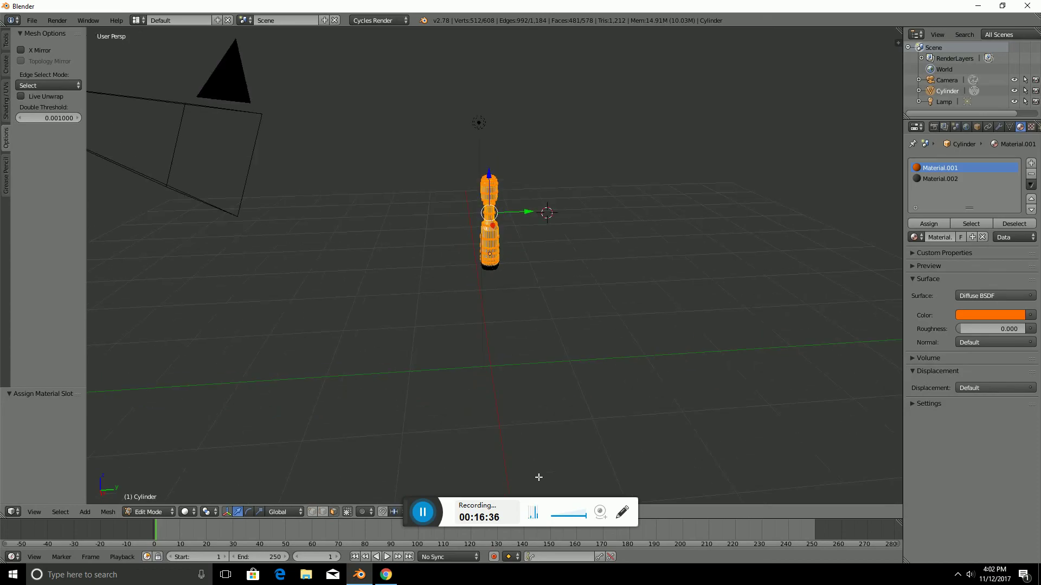